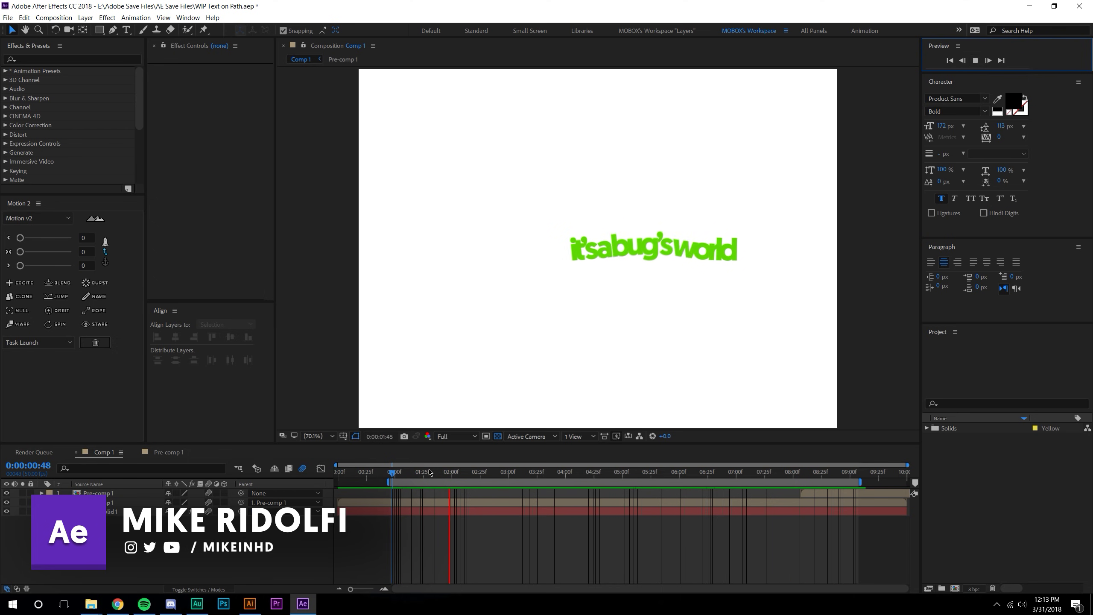
Step: Scrub through Comp 1's text animation to 0:00:02:24 and open the Pre-comp 1 composition
{"action": "left_click", "coordinate": [462, 474]}
{"action": "left_click_drag", "start_coordinate": [462, 473], "coordinate": [479, 474]}
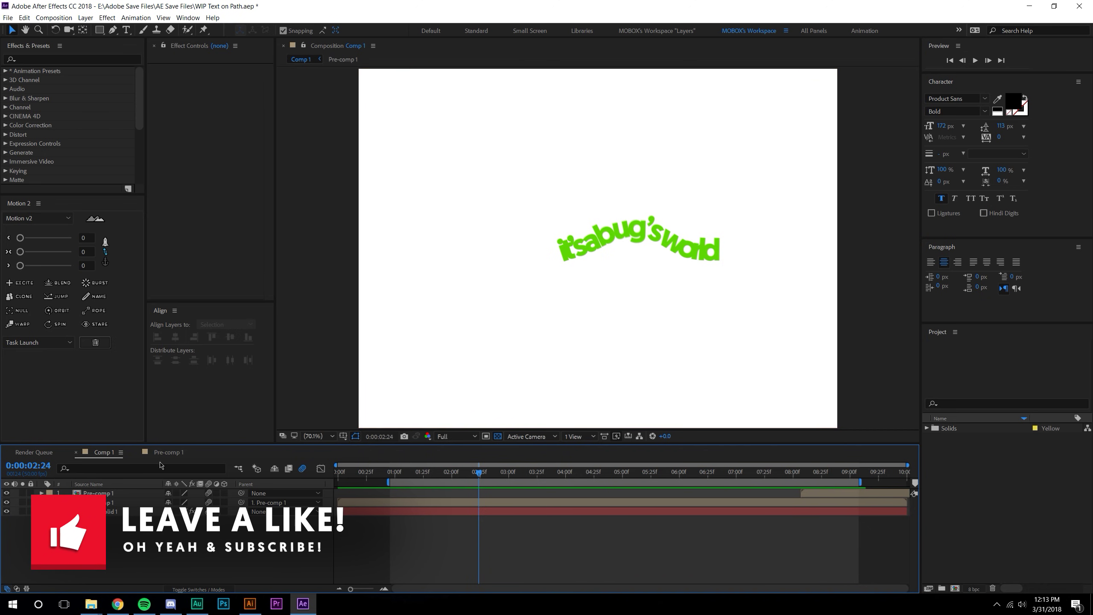
{"action": "left_click", "coordinate": [174, 453]}
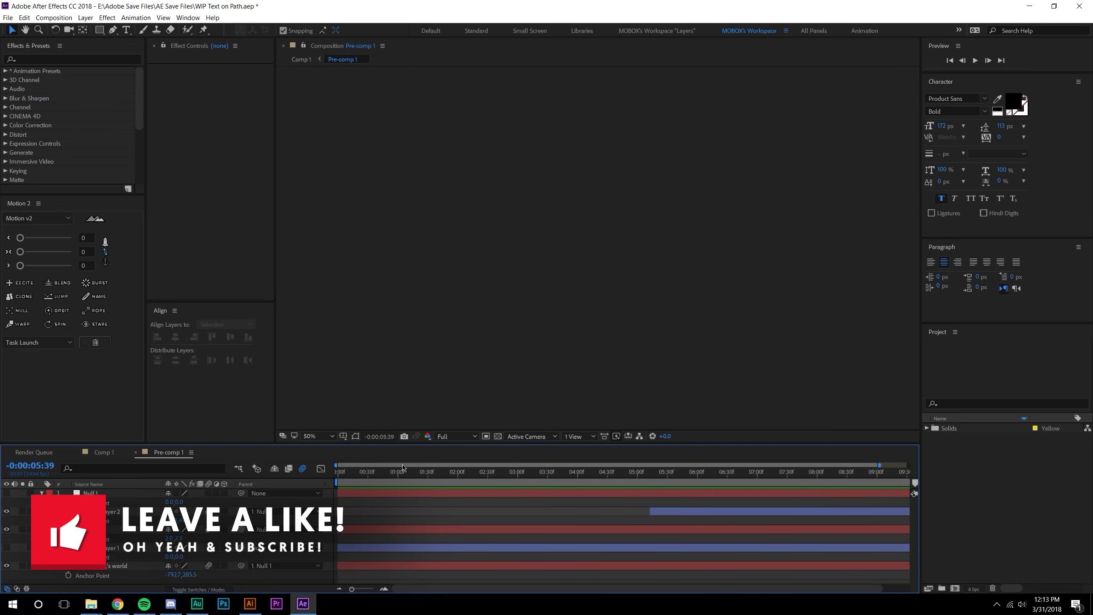
Step: Select the "it's a bug's world" text layer, show its mask path in the viewer and scrub to 0:00:02:43
{"action": "left_click_drag", "start_coordinate": [406, 445], "coordinate": [459, 429]}
{"action": "scroll", "coordinate": [465, 232], "scroll_direction": "up", "scroll_amount": 1}
{"action": "left_click", "coordinate": [496, 210]}
{"action": "left_click", "coordinate": [357, 395]}
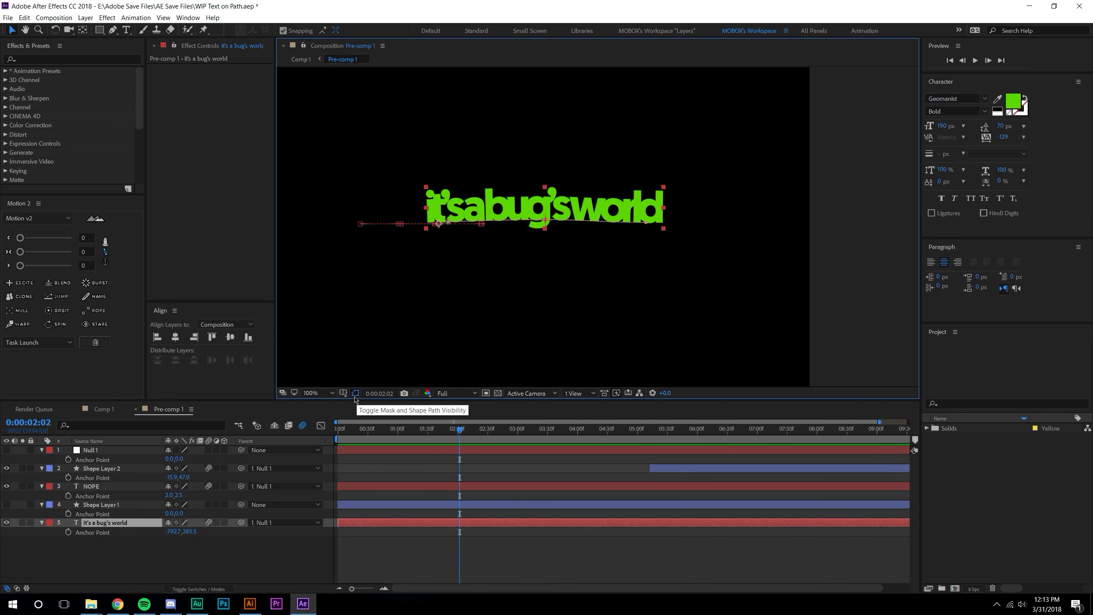
{"action": "key", "text": "period"}
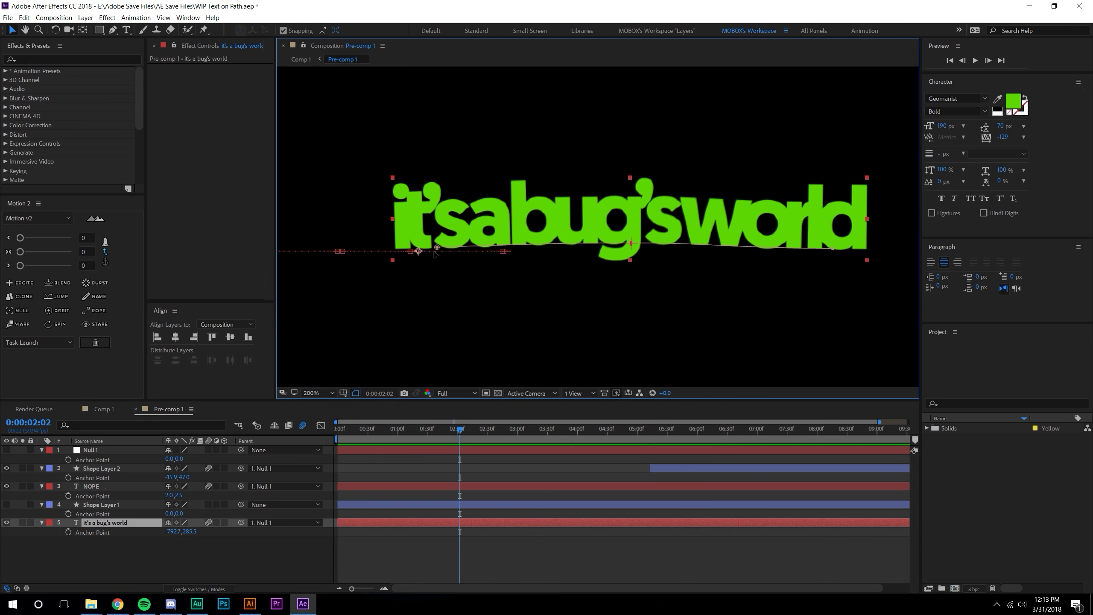
{"action": "left_click_drag", "start_coordinate": [461, 430], "coordinate": [500, 431]}
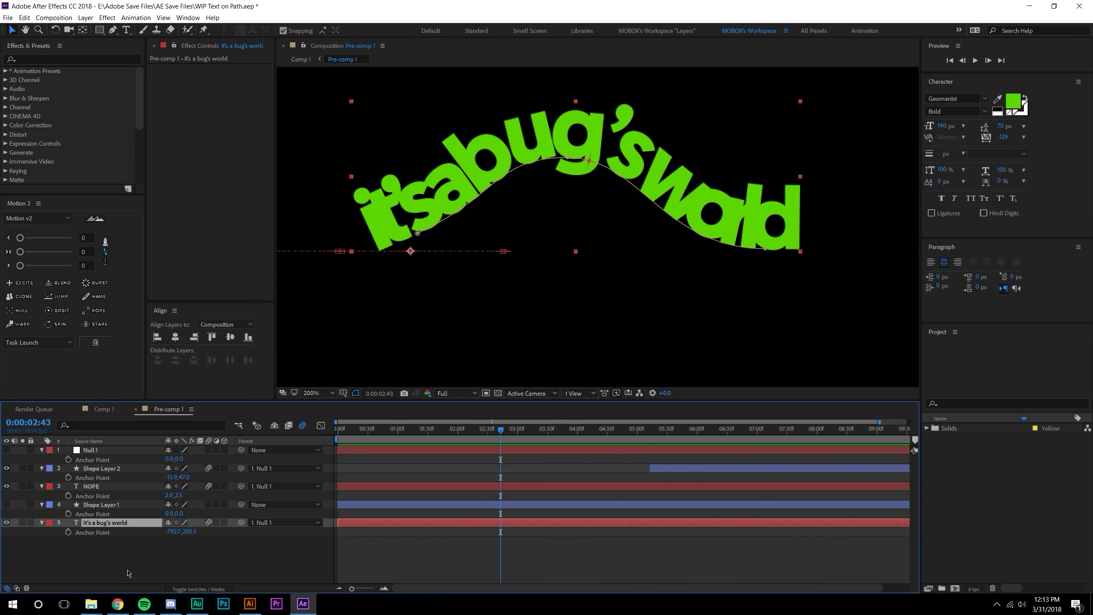
Step: Reveal the keyframed properties of the "it's a bug's world" layer and reposition its Mask Path at 0:00:02:43
{"action": "key", "text": "u"}
{"action": "left_click", "coordinate": [450, 568]}
{"action": "left_click", "coordinate": [108, 541]}
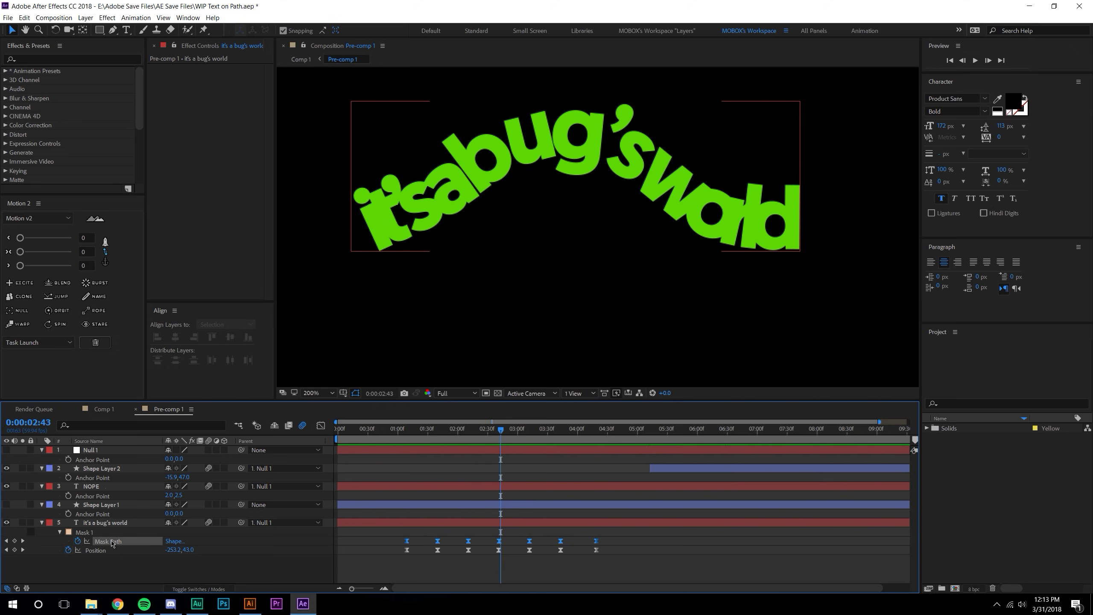
{"action": "left_click_drag", "start_coordinate": [569, 156], "coordinate": [557, 184]}
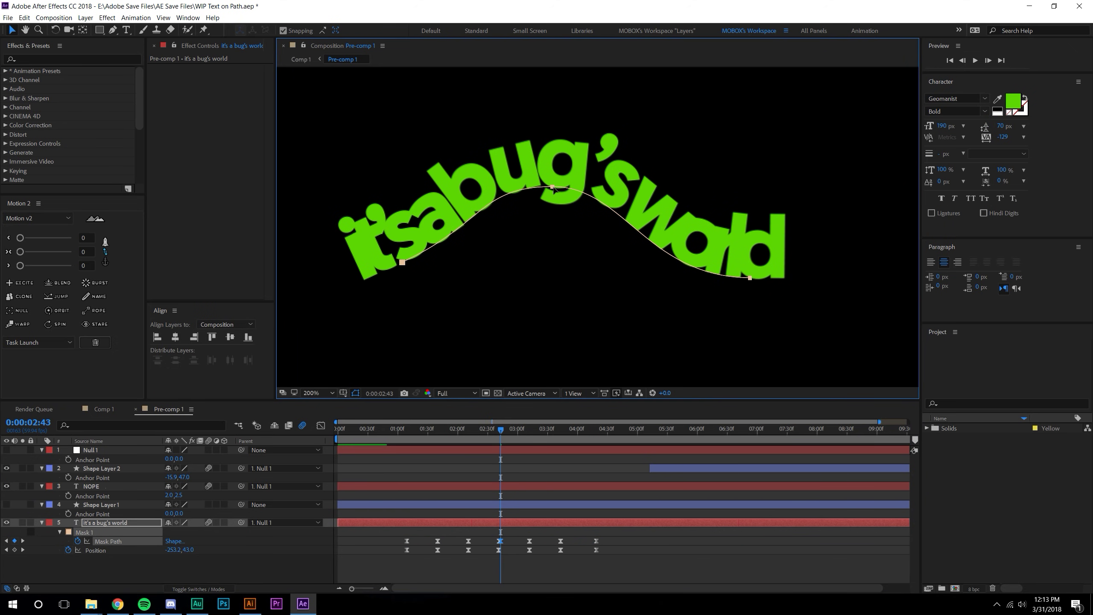
{"action": "double_click", "coordinate": [557, 183]}
{"action": "key", "text": "Escape"}
{"action": "key", "text": "v"}
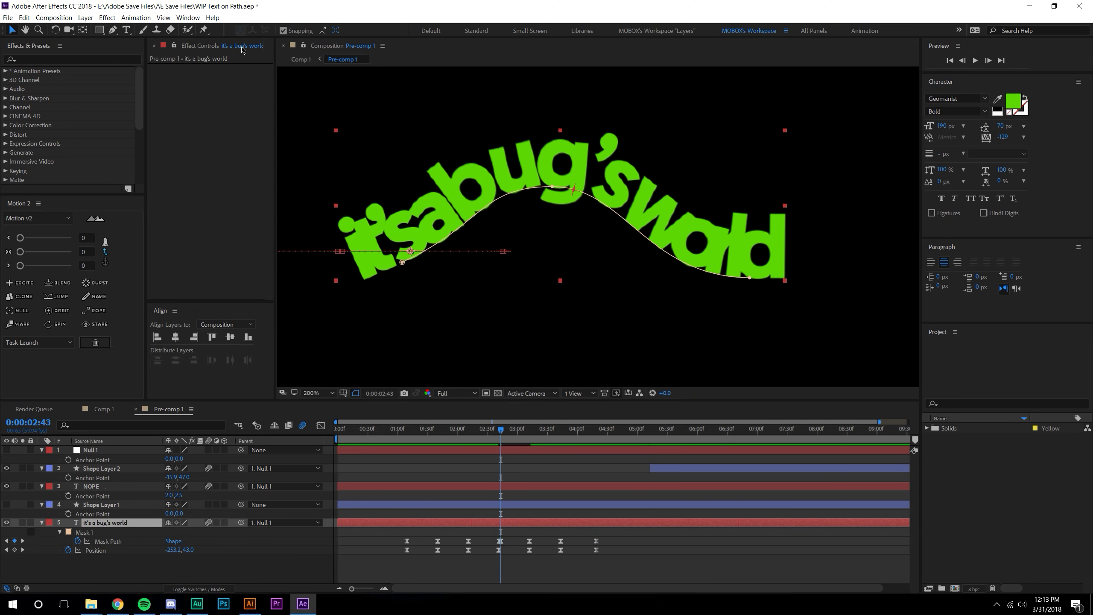
{"action": "left_click_drag", "start_coordinate": [551, 188], "coordinate": [574, 310]}
{"action": "left_click_drag", "start_coordinate": [748, 282], "coordinate": [862, 175]}
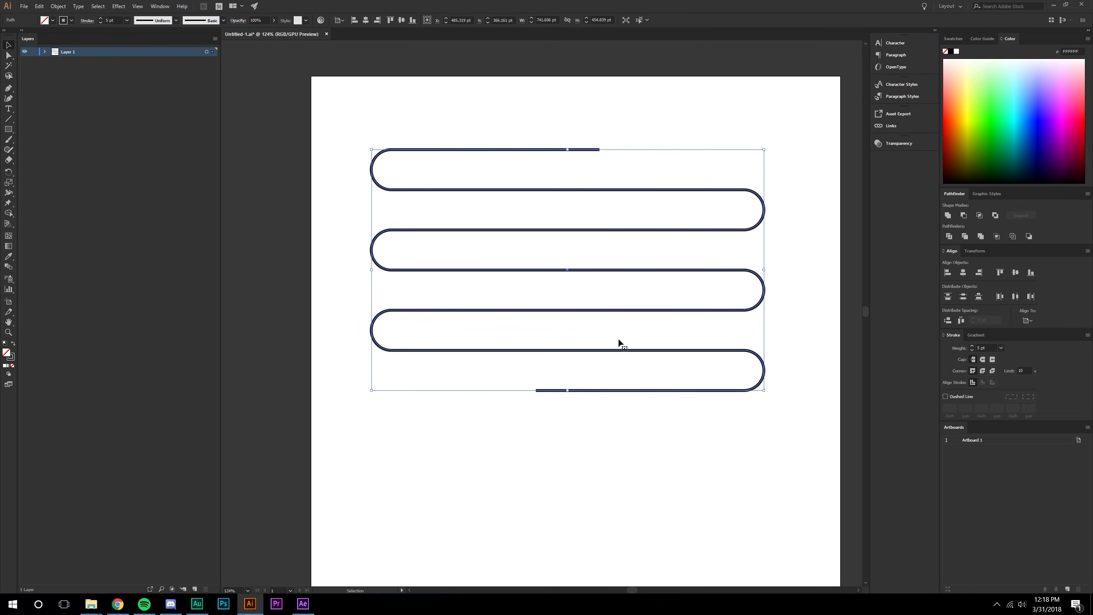
Step: Switch from Illustrator to After Effects and import Untitled-1.ai from the file explorer into the project
{"action": "left_click", "coordinate": [425, 443]}
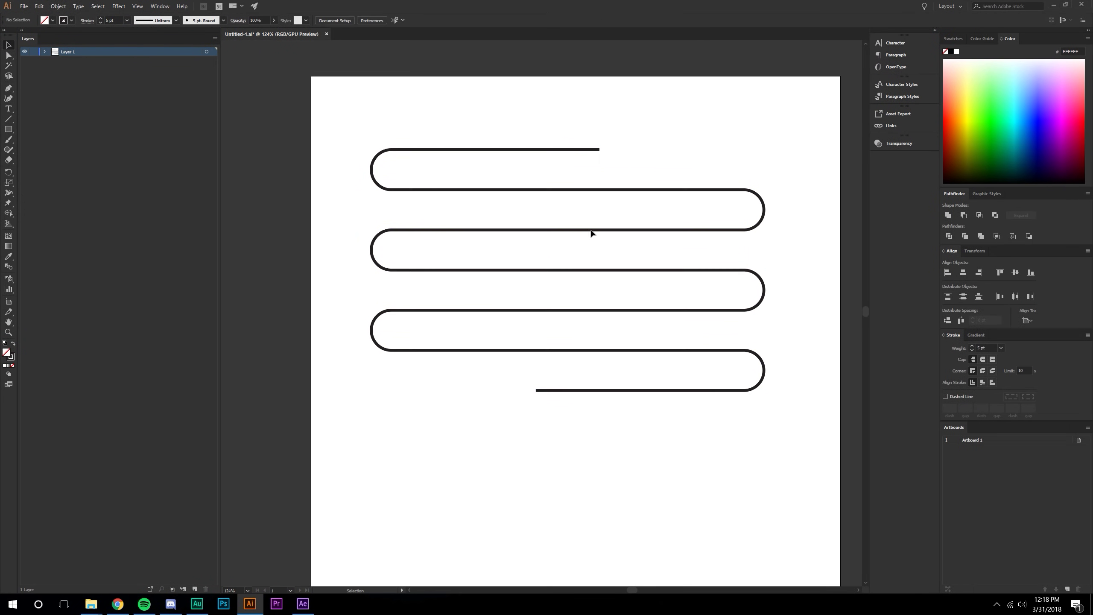
{"action": "left_click", "coordinate": [1051, 4]}
{"action": "mouse_move", "coordinate": [91, 604]}
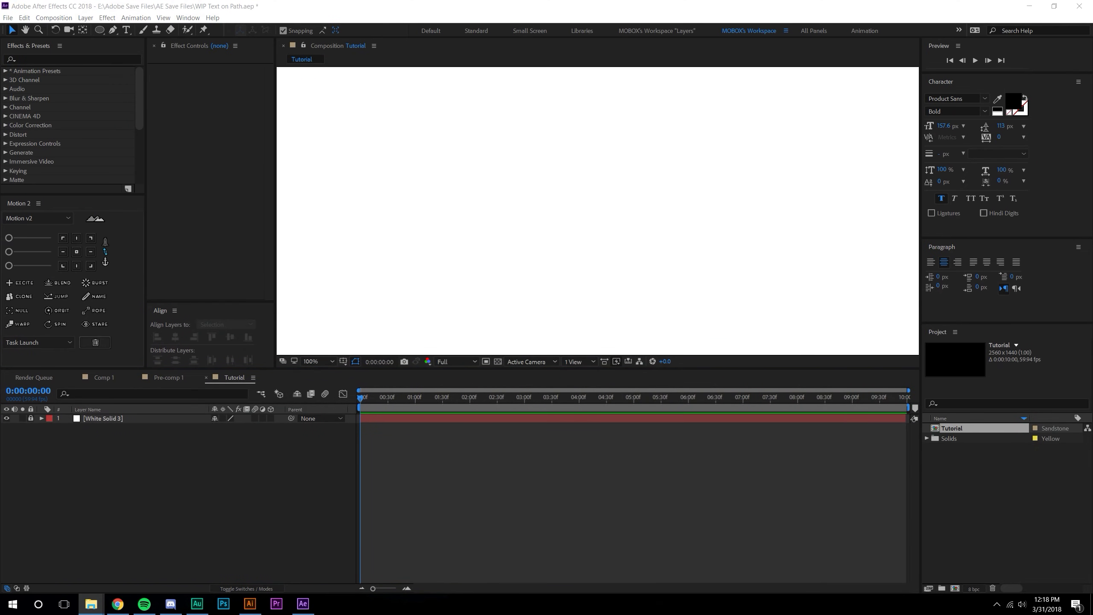
{"action": "left_click_drag", "start_coordinate": [1092, 161], "coordinate": [418, 84]}
{"action": "left_click_drag", "start_coordinate": [397, 156], "coordinate": [998, 503]}
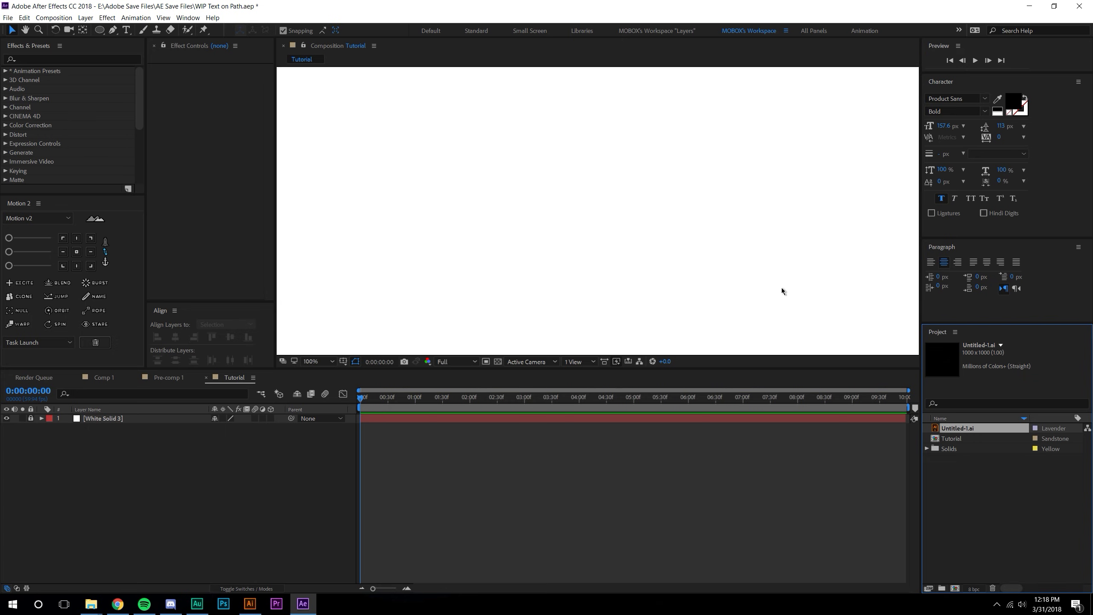
Step: Add Untitled-1.ai to the Tutorial composition and place its layer above the white solid
{"action": "scroll", "coordinate": [782, 292], "scroll_direction": "down", "scroll_amount": 2}
{"action": "left_click", "coordinate": [300, 363]}
{"action": "left_click", "coordinate": [340, 380]}
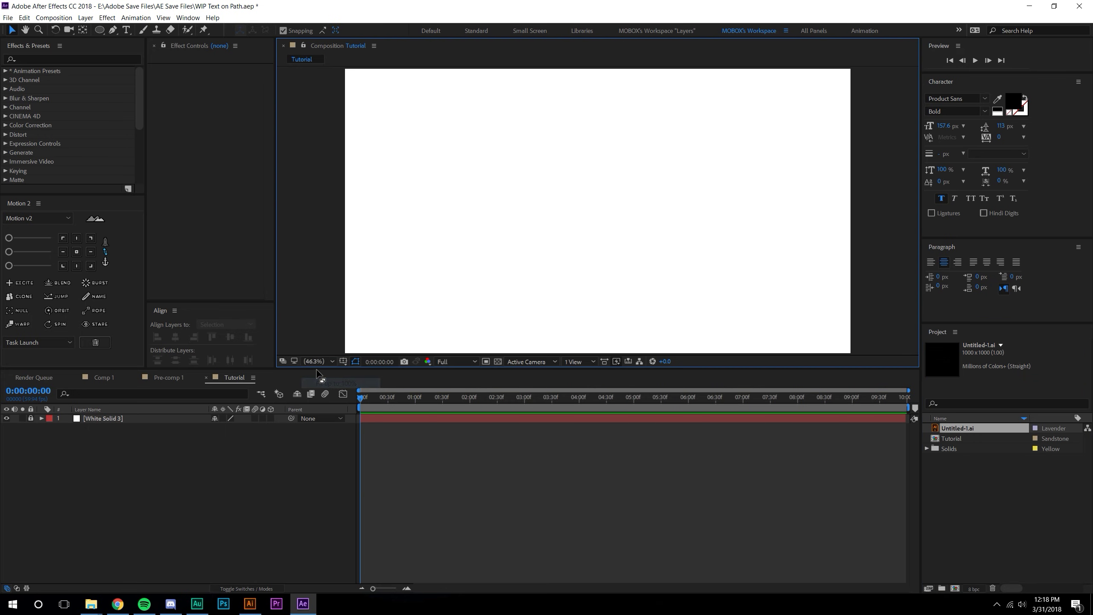
{"action": "left_click_drag", "start_coordinate": [344, 370], "coordinate": [344, 419]}
{"action": "left_click", "coordinate": [972, 519]}
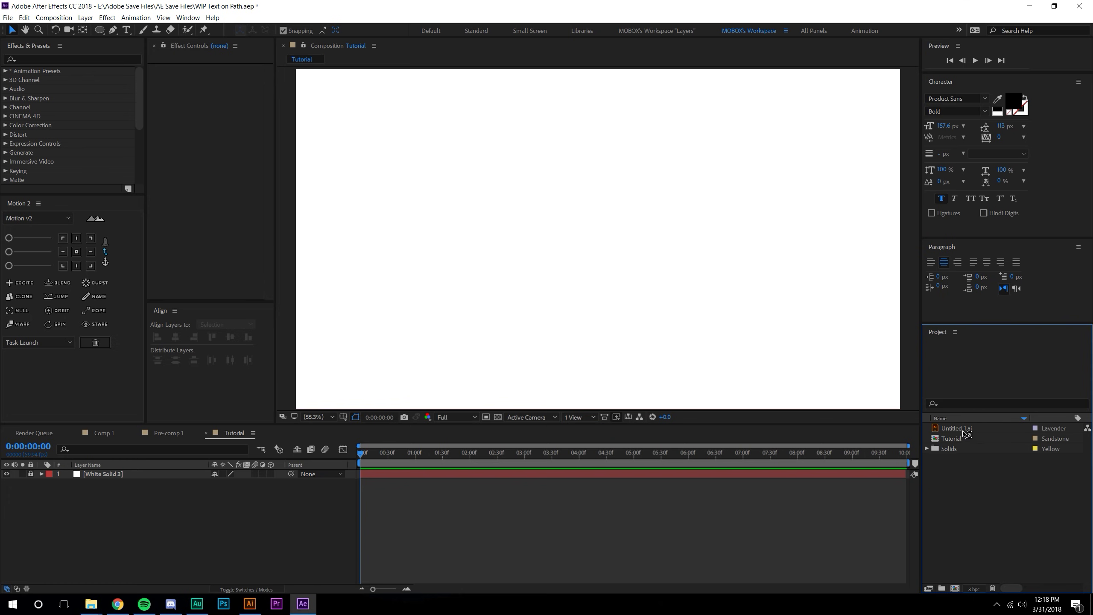
{"action": "left_click_drag", "start_coordinate": [965, 432], "coordinate": [262, 520]}
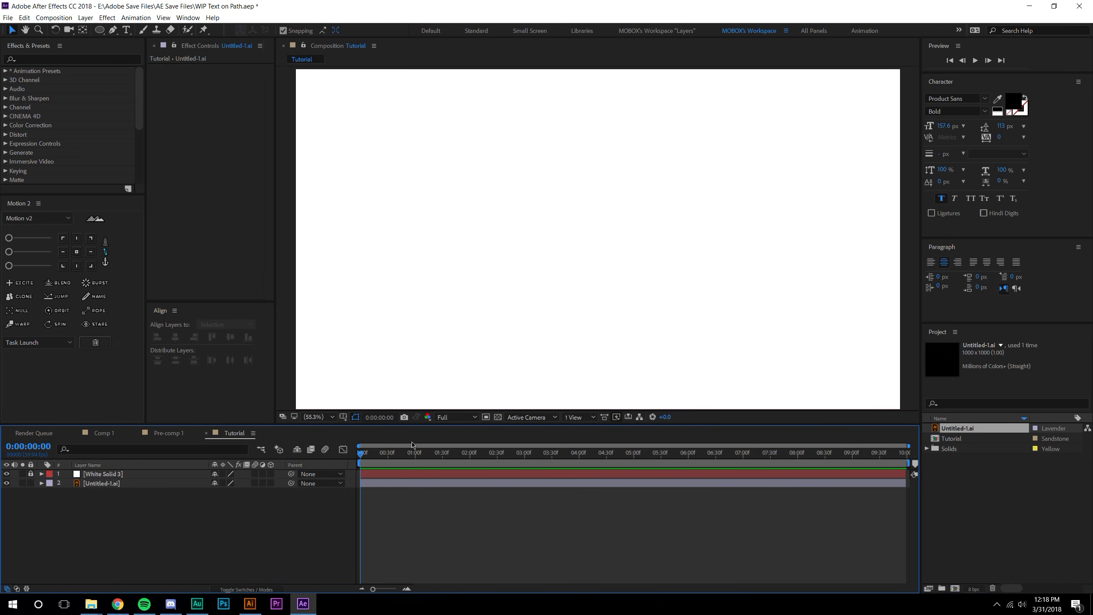
{"action": "left_click_drag", "start_coordinate": [95, 483], "coordinate": [102, 473]}
{"action": "left_click", "coordinate": [592, 215]}
{"action": "key", "text": "/"}
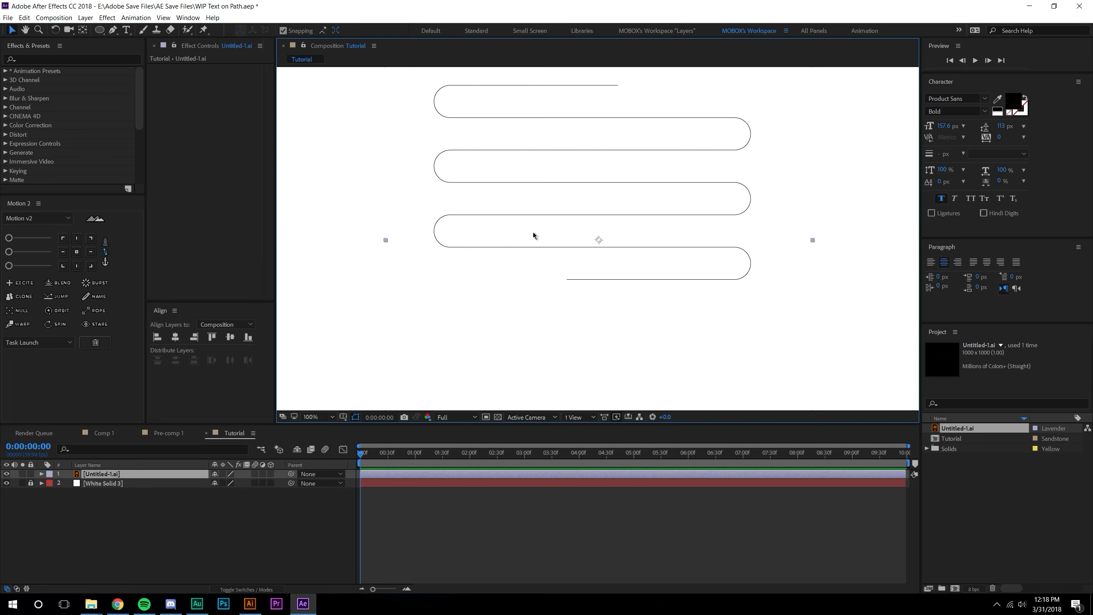
{"action": "key", "text": "comma"}
{"action": "key", "text": "comma"}
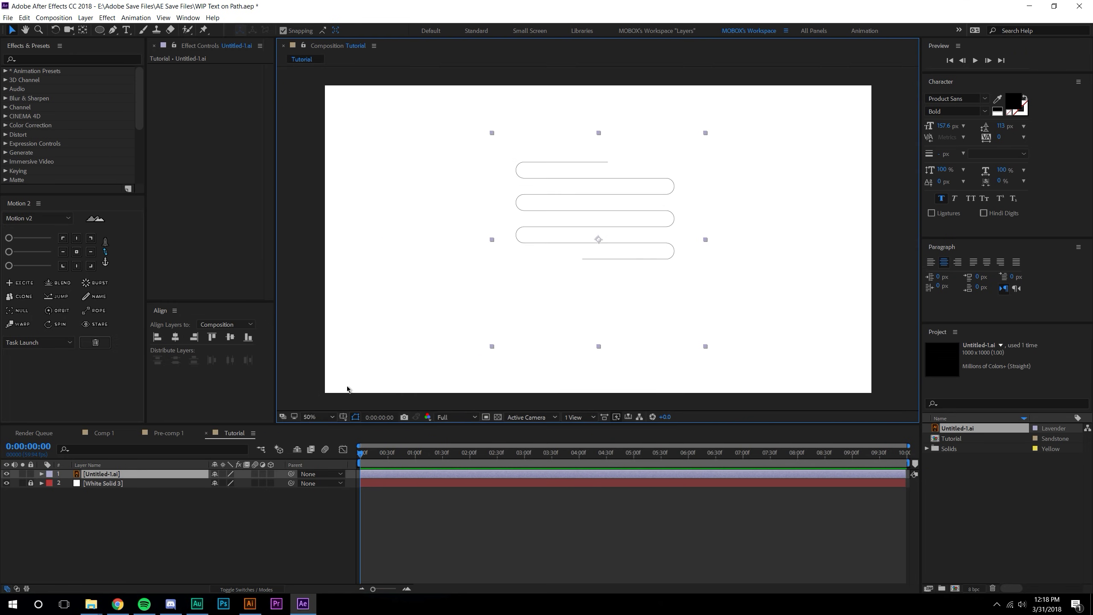
Step: Create shapes from the Untitled-1.ai vector layer and delete the original Illustrator layer
{"action": "right_click", "coordinate": [97, 477]}
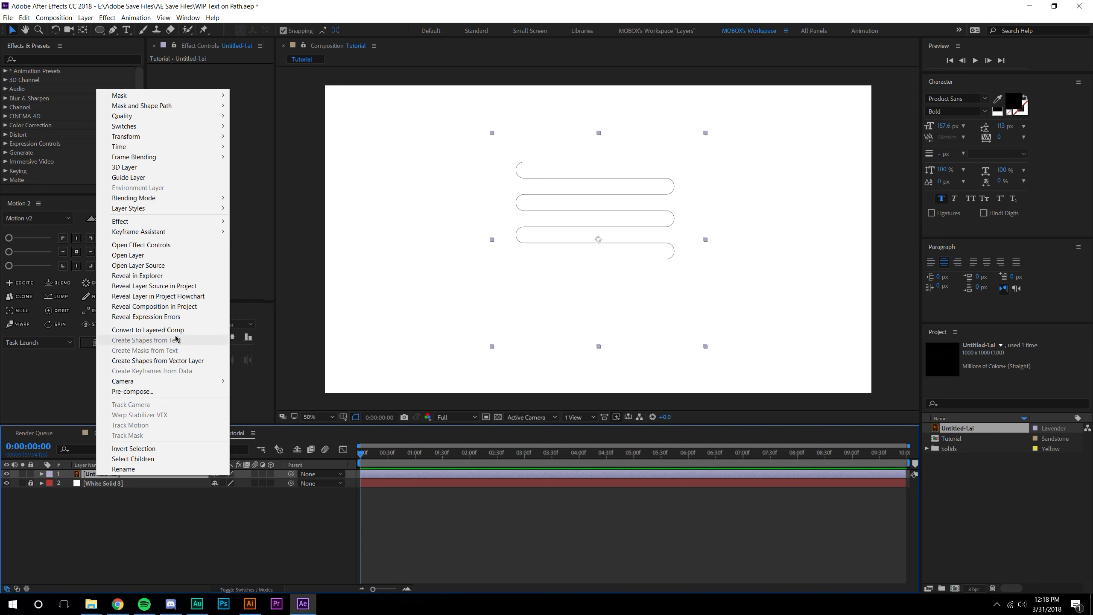
{"action": "left_click", "coordinate": [176, 360]}
{"action": "left_click", "coordinate": [113, 482]}
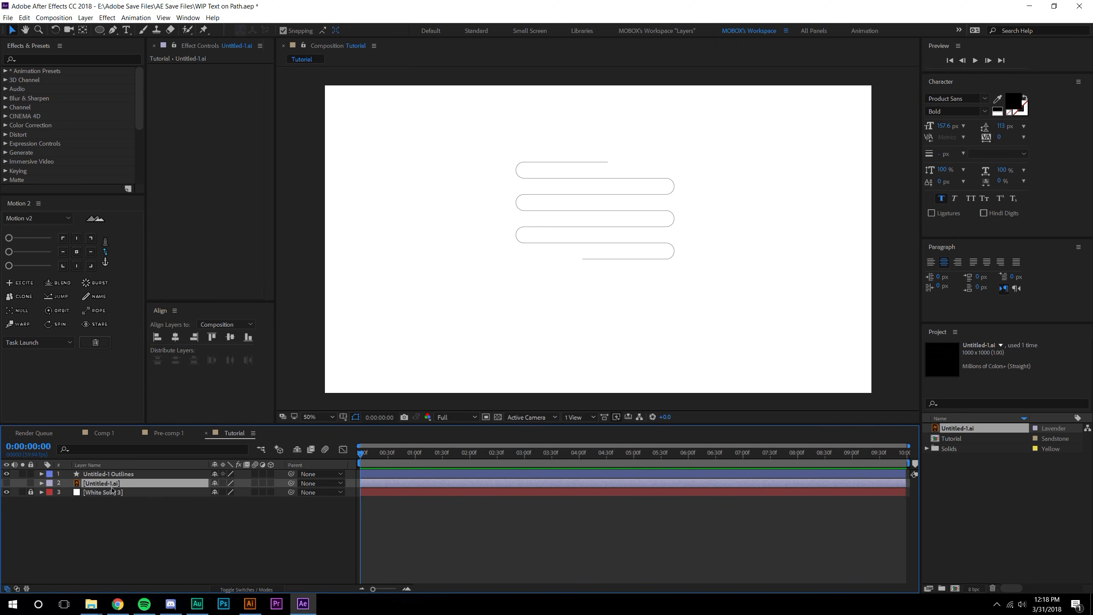
{"action": "key", "text": "Delete"}
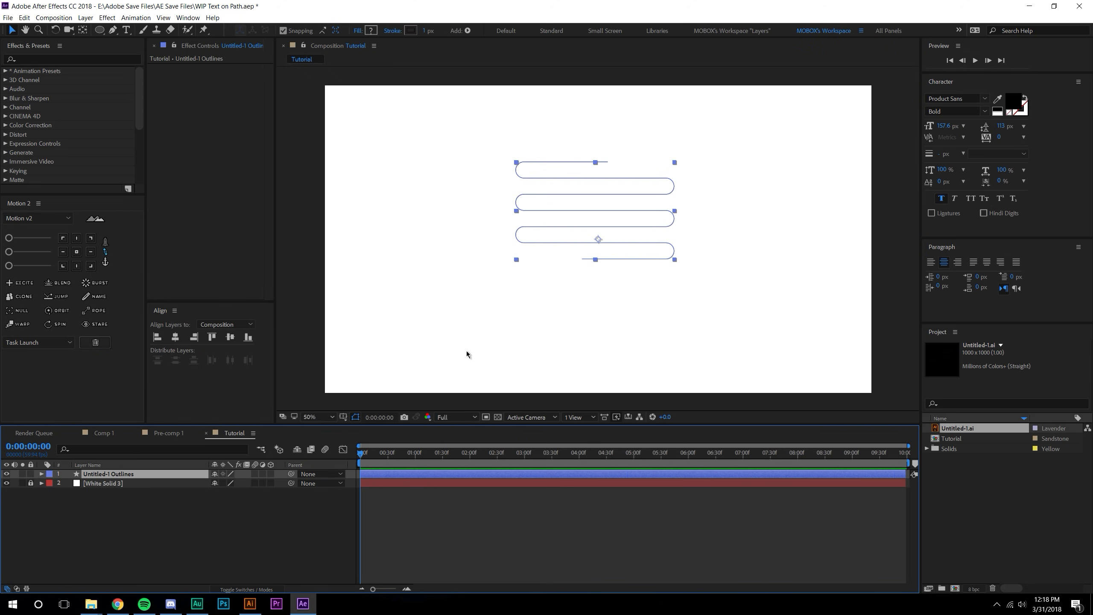
Step: Thicken the stroke of the Untitled-1 Outlines layer and set its fill to None
{"action": "left_click_drag", "start_coordinate": [424, 33], "coordinate": [427, 31]}
{"action": "left_click", "coordinate": [360, 31]}
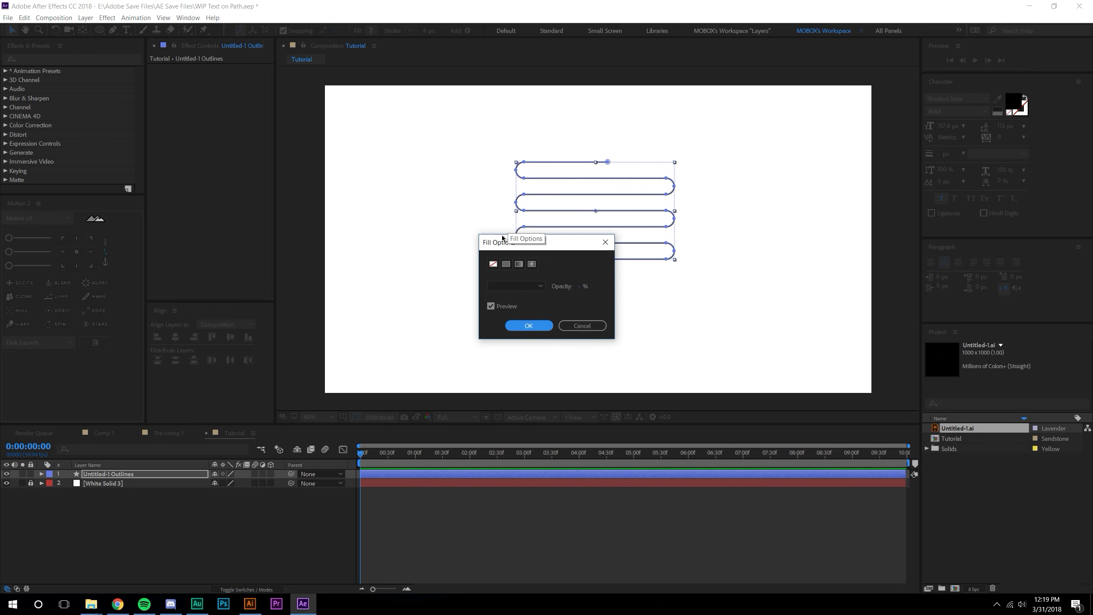
{"action": "left_click", "coordinate": [494, 265]}
{"action": "left_click", "coordinate": [525, 329]}
{"action": "left_click", "coordinate": [287, 505]}
{"action": "scroll", "coordinate": [675, 257], "scroll_direction": "up", "scroll_amount": 1}
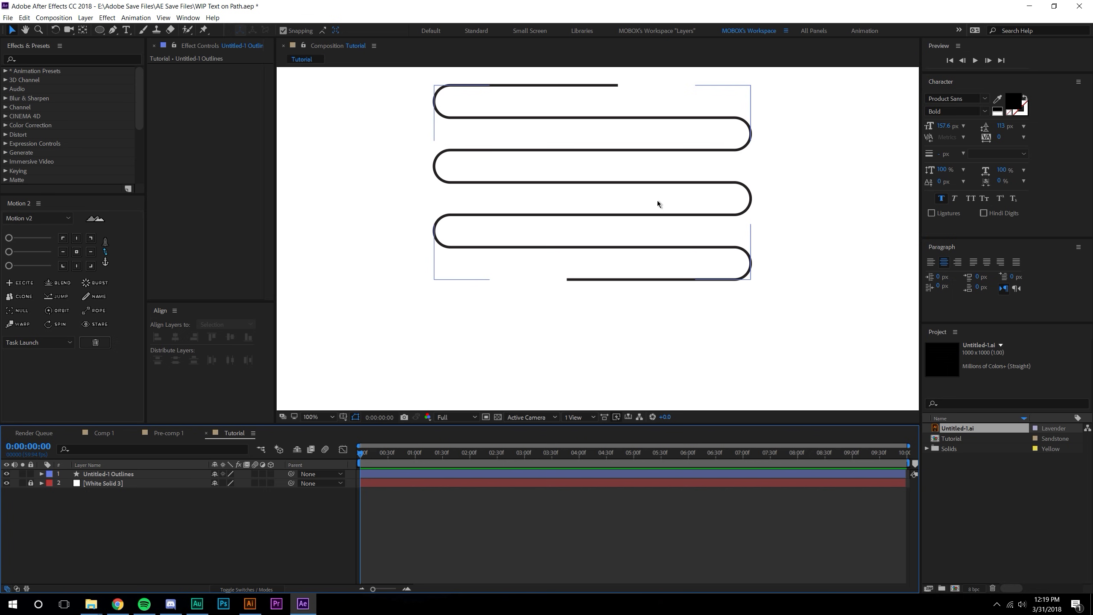
{"action": "scroll", "coordinate": [658, 201], "scroll_direction": "down", "scroll_amount": 1}
Step: Create a text layer beside the winding path with a short all-caps placeholder phrase
{"action": "left_click", "coordinate": [126, 30]}
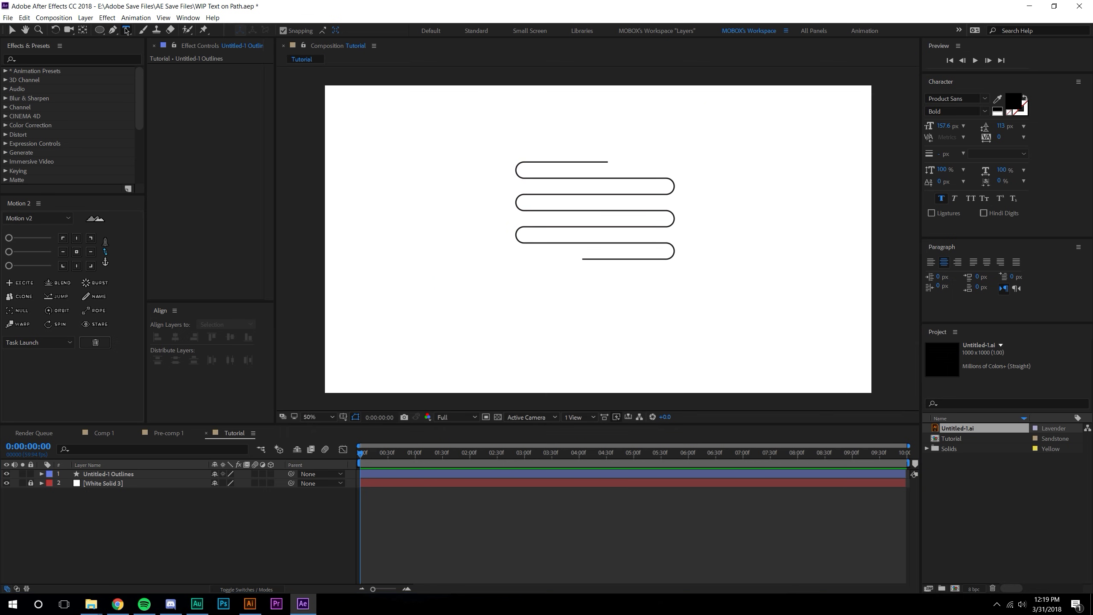
{"action": "left_click", "coordinate": [403, 233]}
{"action": "type", "text": "m"}
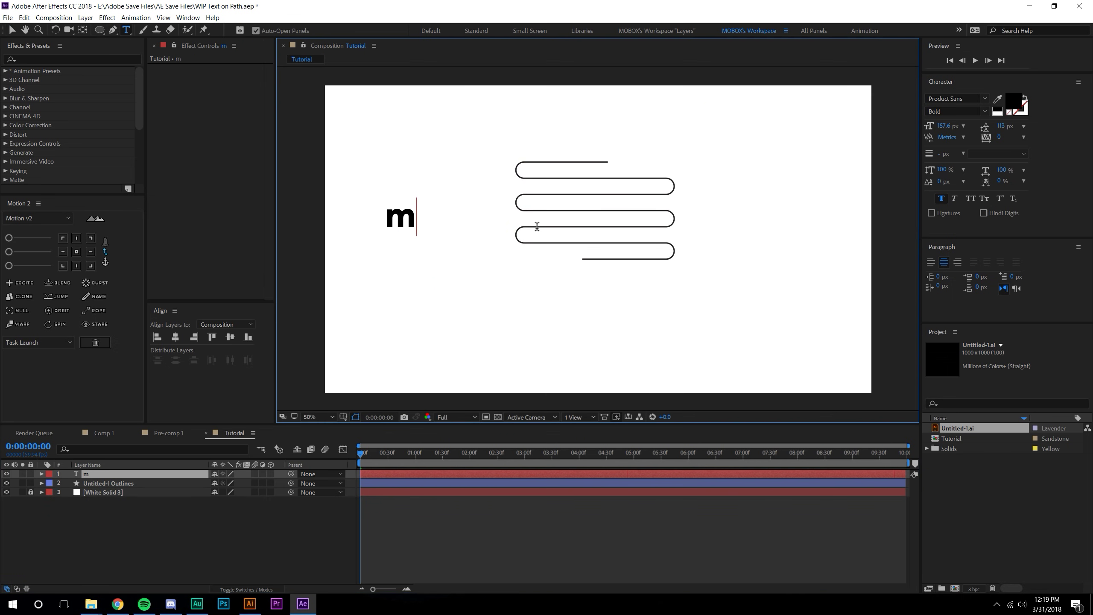
{"action": "key", "text": "BackSpace"}
{"action": "type", "text": "MIKE"}
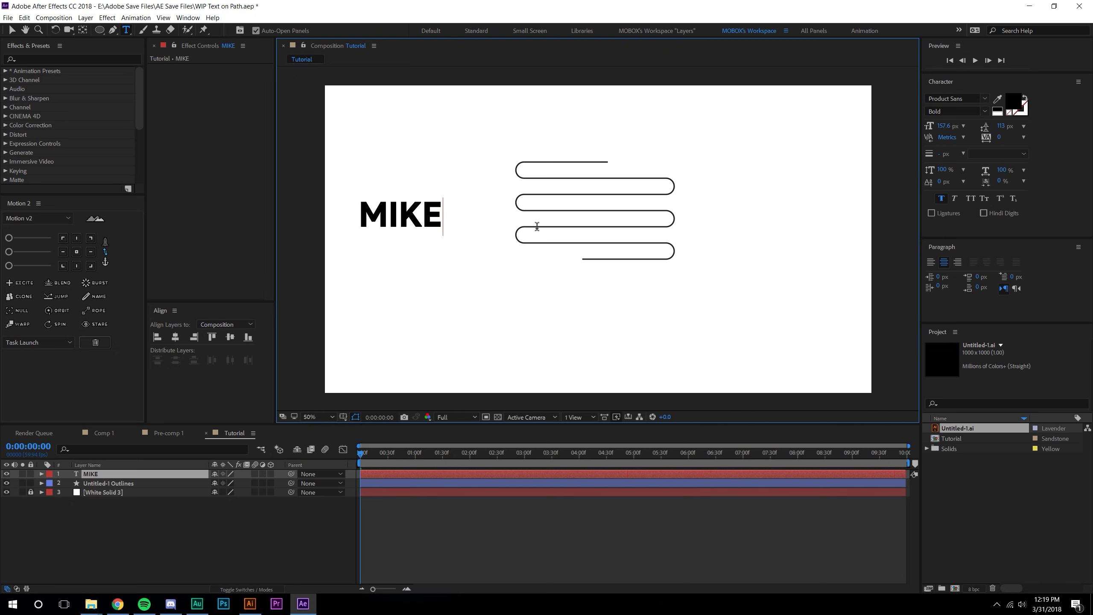
{"action": "type", "text": " IS KING"}
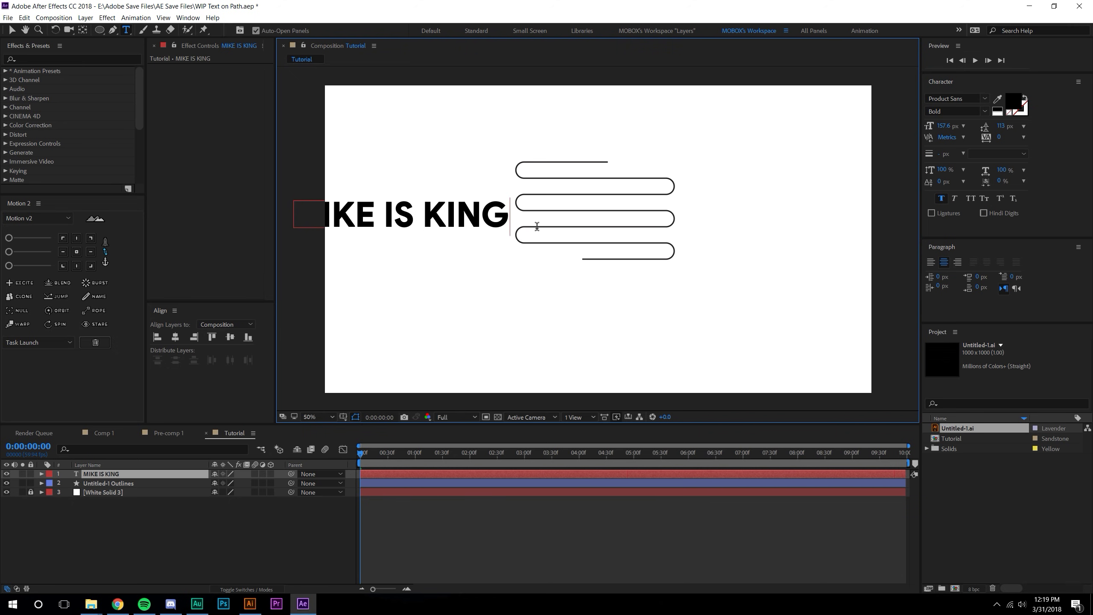
Step: Replace the text layer's wording with "YOU'R TEXT ON A PATH" and move it beneath the winding path
{"action": "left_click", "coordinate": [12, 30]}
{"action": "double_click", "coordinate": [411, 214]}
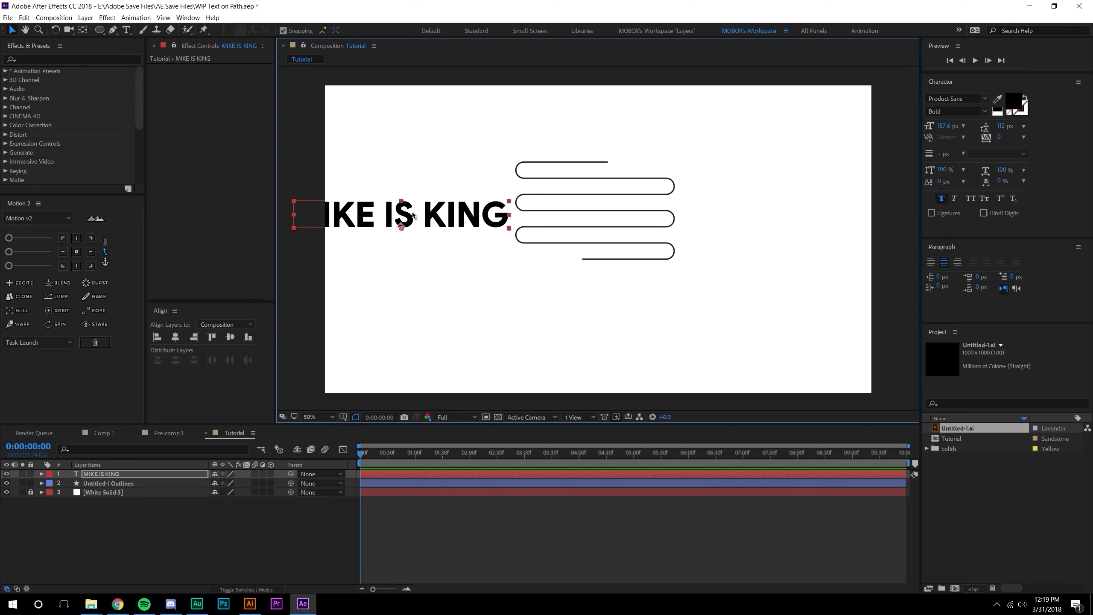
{"action": "type", "text": "YOU"}
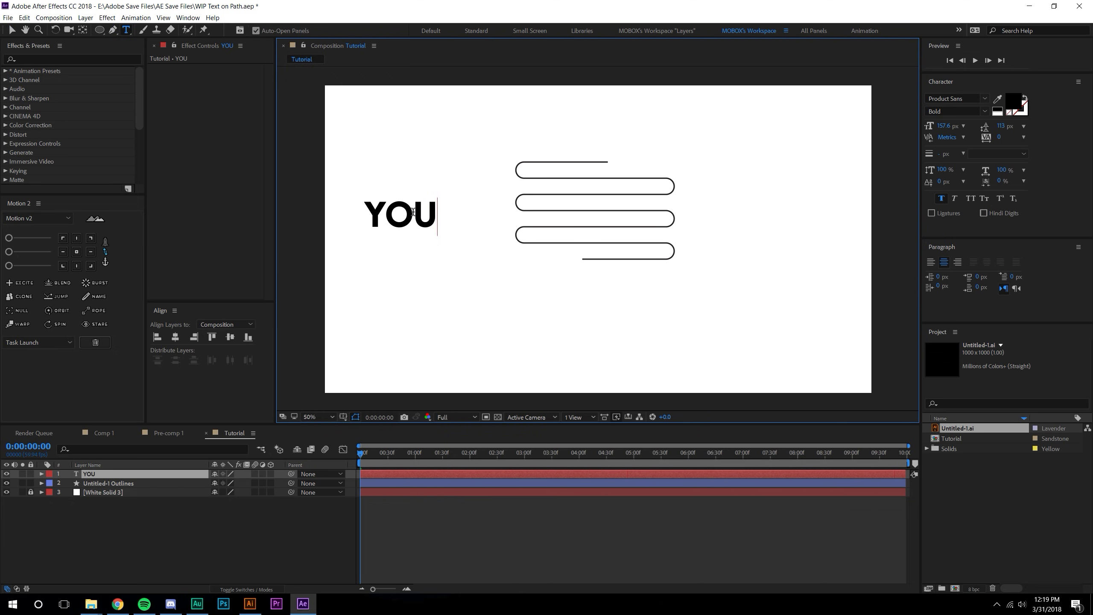
{"action": "key", "text": "BackSpace"}
{"action": "type", "text": "U'R TEXT ON A P"}
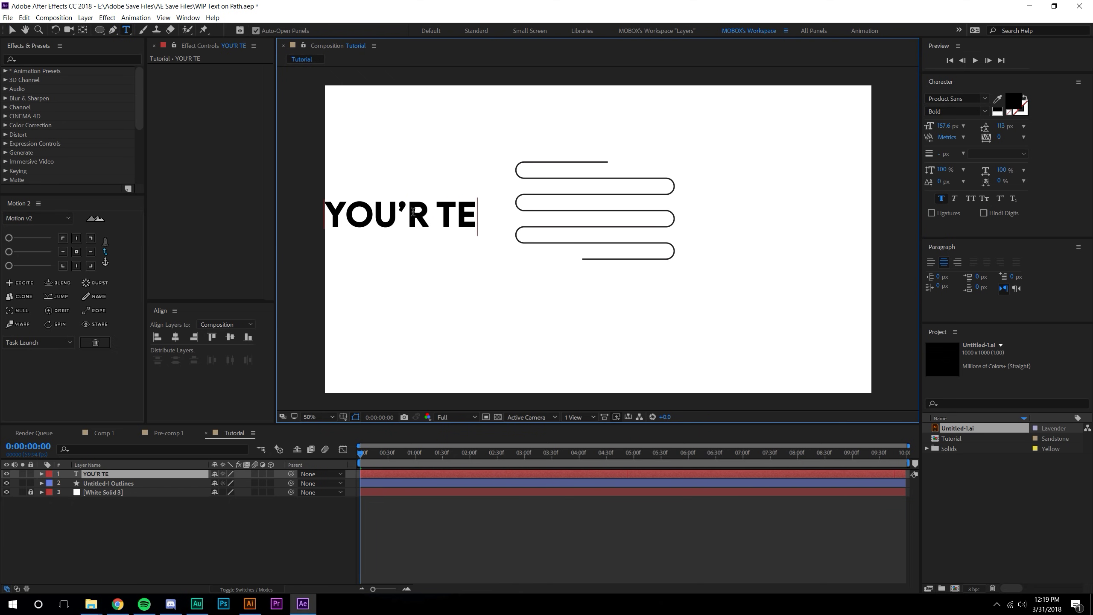
{"action": "type", "text": "ATH"}
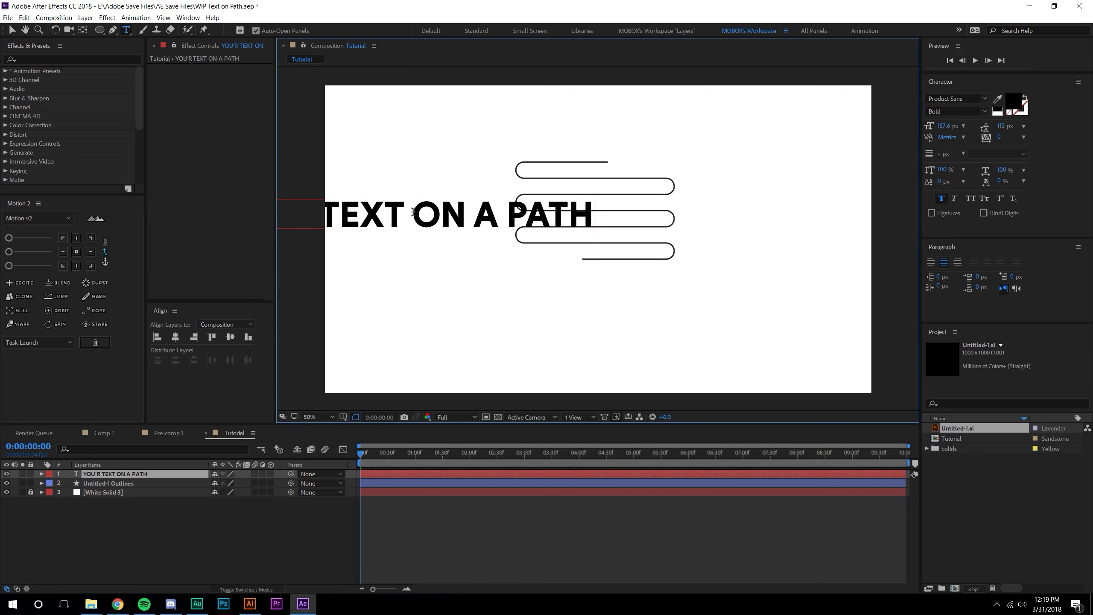
{"action": "left_click", "coordinate": [11, 30]}
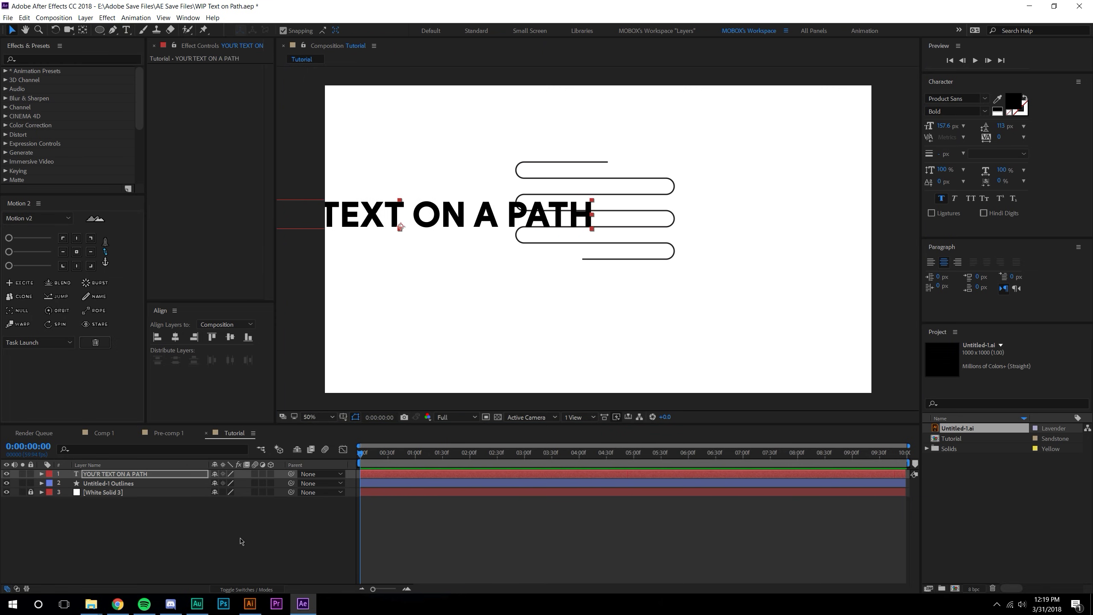
{"action": "left_click_drag", "start_coordinate": [460, 222], "coordinate": [656, 315]}
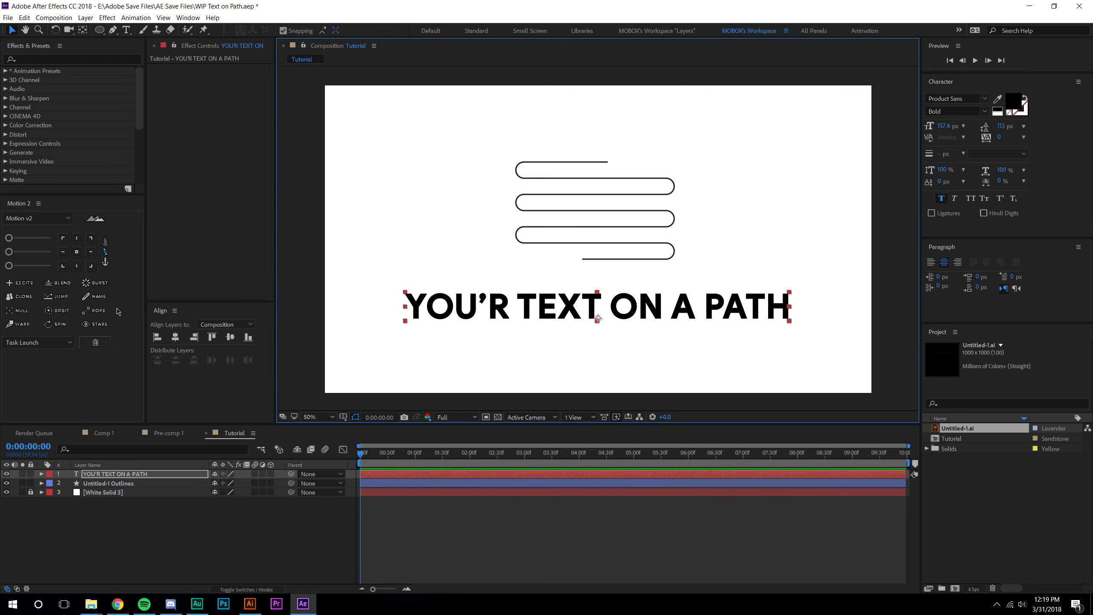
Step: Add a new mask to the "YOU'R TEXT ON A PATH" text layer
{"action": "right_click", "coordinate": [94, 473]}
{"action": "mouse_move", "coordinate": [152, 92]}
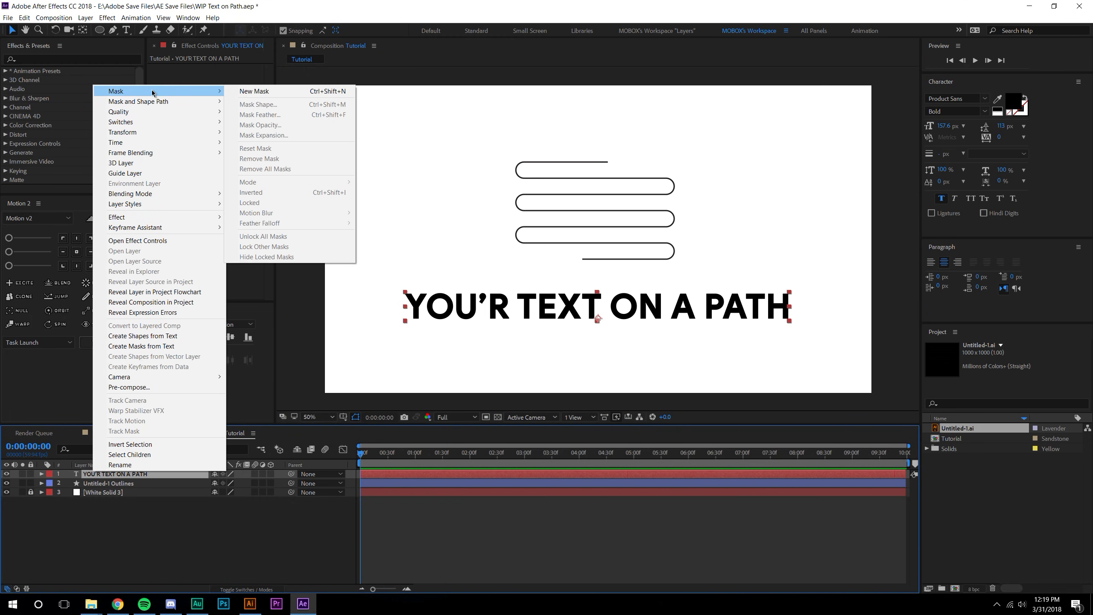
{"action": "left_click", "coordinate": [278, 91]}
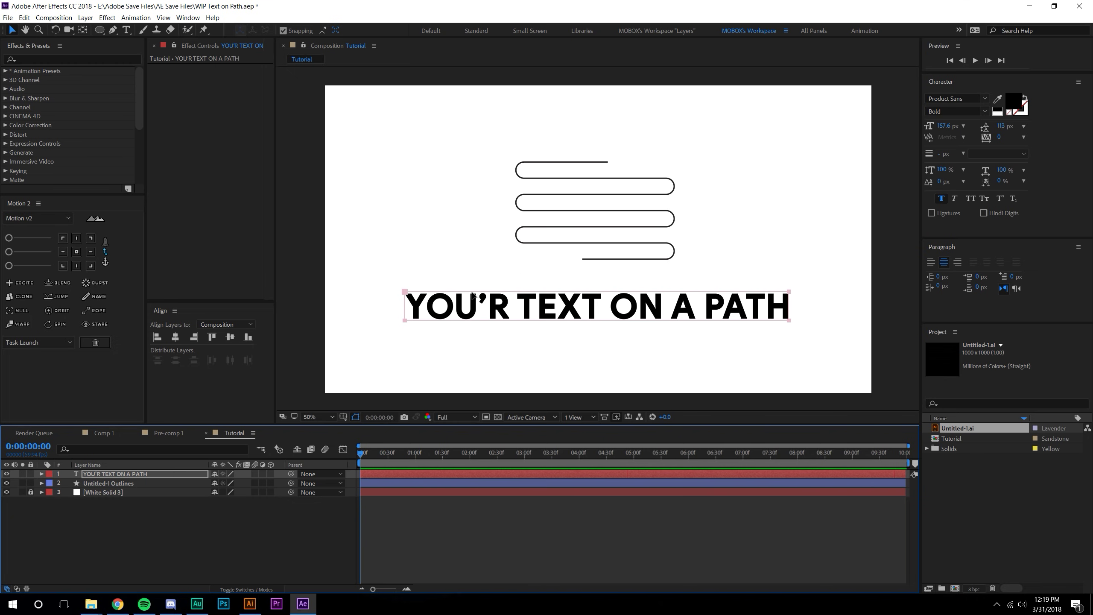
Step: Expand the Untitled-1 Outlines layer down to the Path property of Path 1 and copy the winding path's shape
{"action": "left_click", "coordinate": [185, 530]}
{"action": "left_click", "coordinate": [43, 484]}
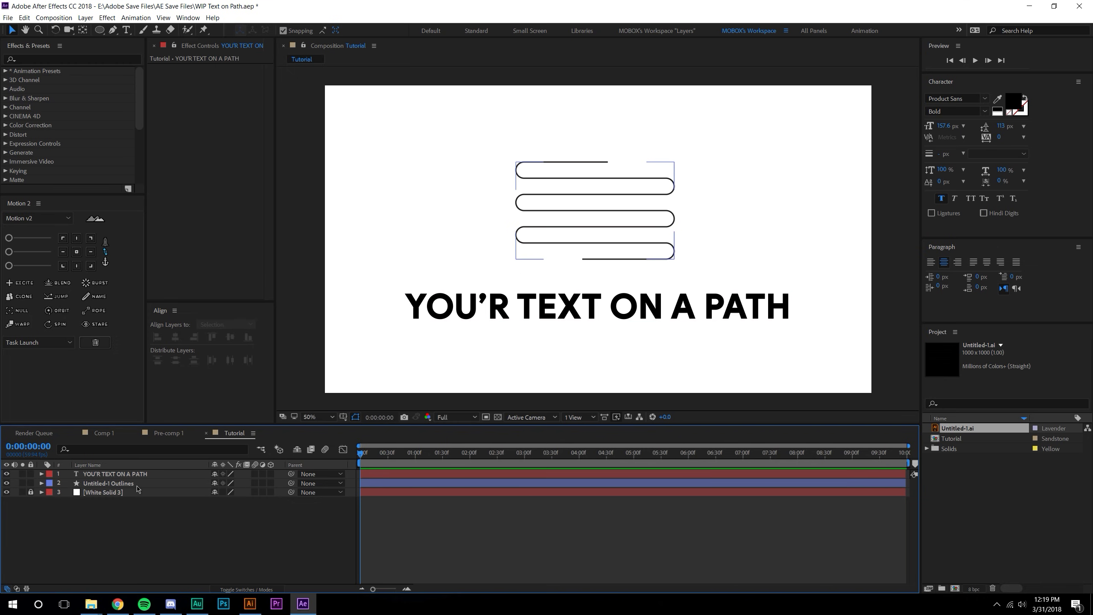
{"action": "left_click", "coordinate": [42, 482]}
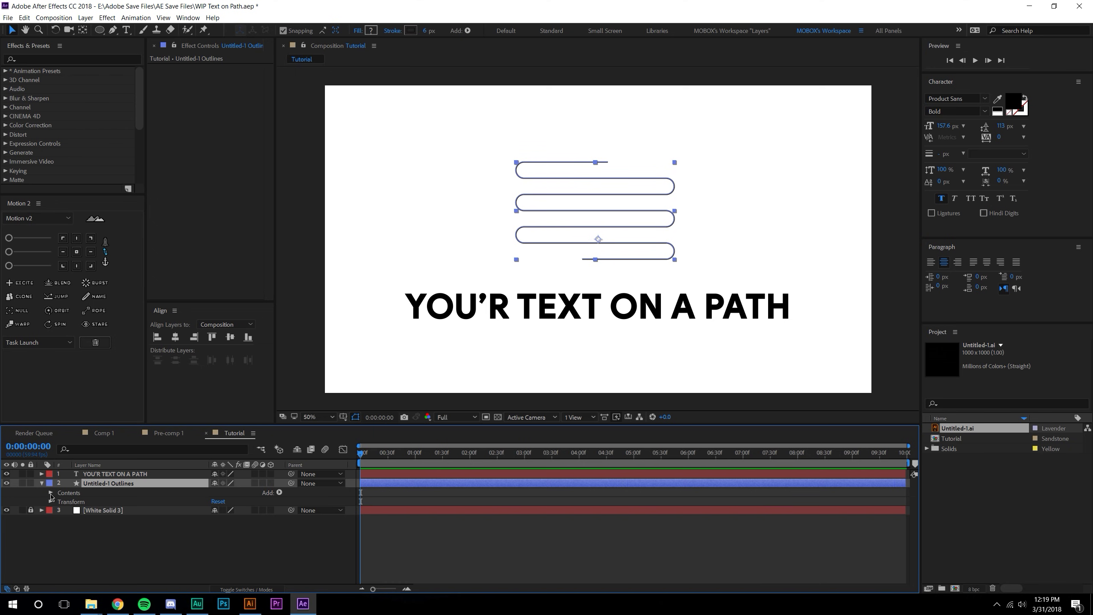
{"action": "left_click", "coordinate": [51, 493]}
{"action": "left_click", "coordinate": [59, 502]}
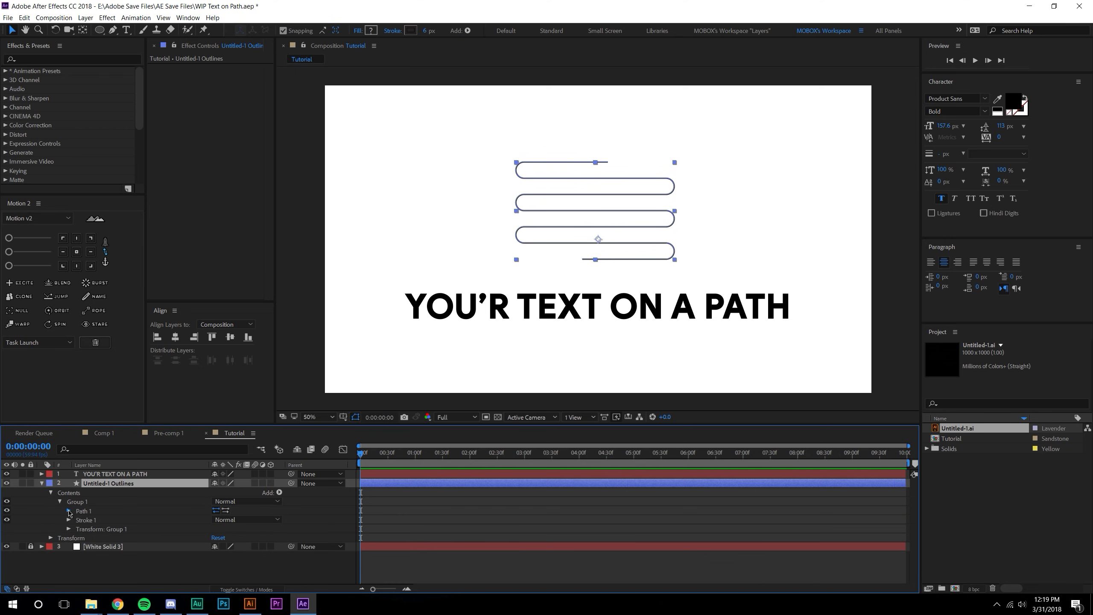
{"action": "left_click", "coordinate": [69, 511]}
{"action": "left_click", "coordinate": [129, 521]}
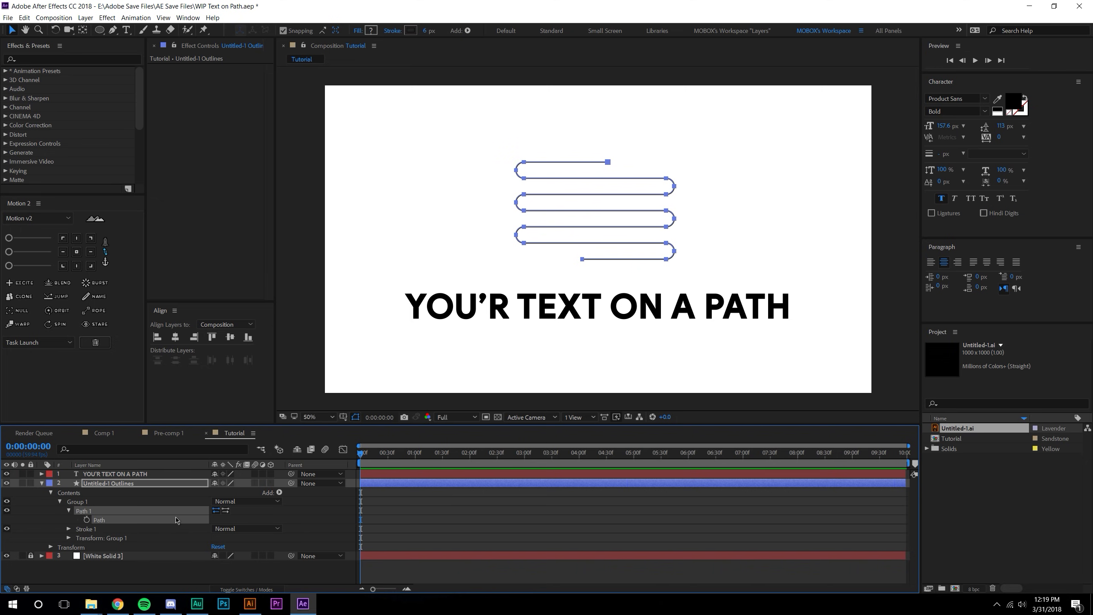
Step: Paste the copied shape into the Mask Path of Mask 1 on the "YOU'R TEXT ON A PATH" layer
{"action": "left_click", "coordinate": [138, 474]}
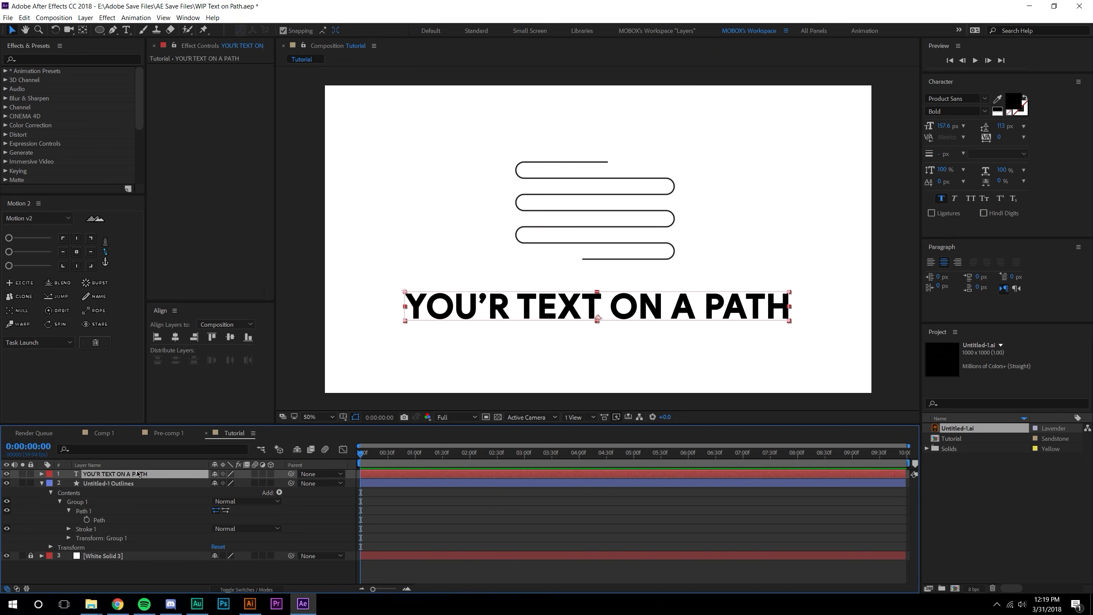
{"action": "key", "text": "ctrl+v"}
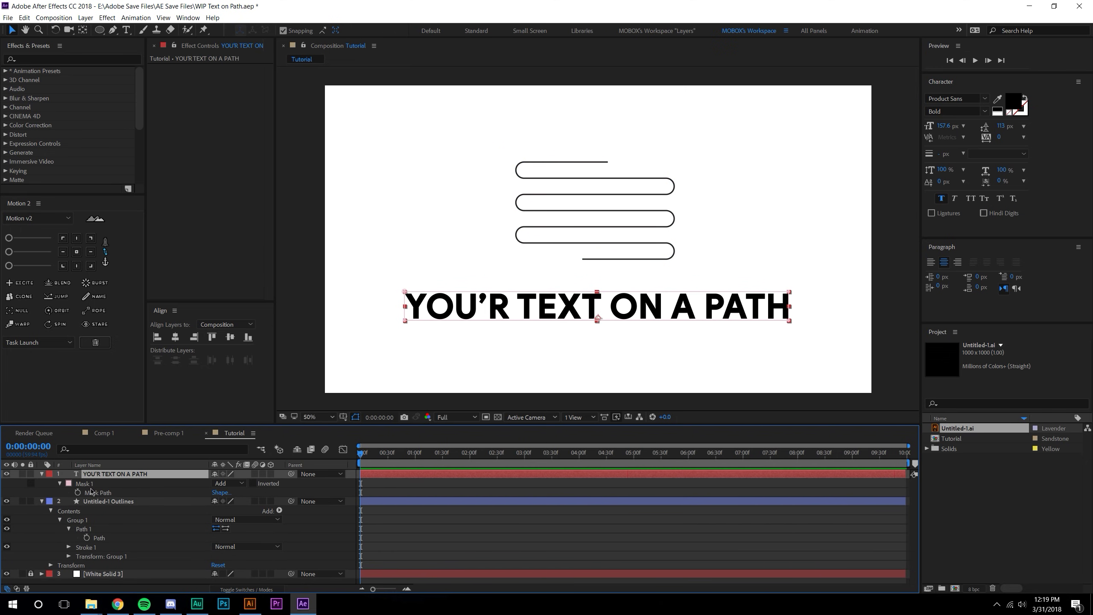
{"action": "left_click", "coordinate": [97, 493]}
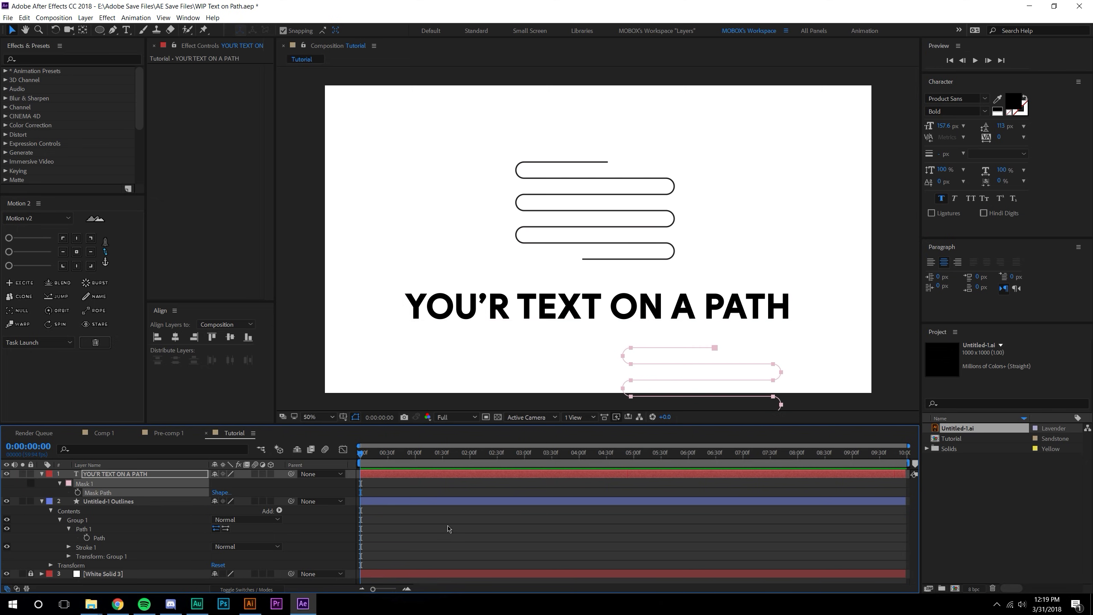
{"action": "left_click", "coordinate": [448, 529]}
Step: Compare the pasted mask with the original path, hide the Untitled-1 Outlines layer, and collapse both layers' properties
{"action": "left_click", "coordinate": [107, 502]}
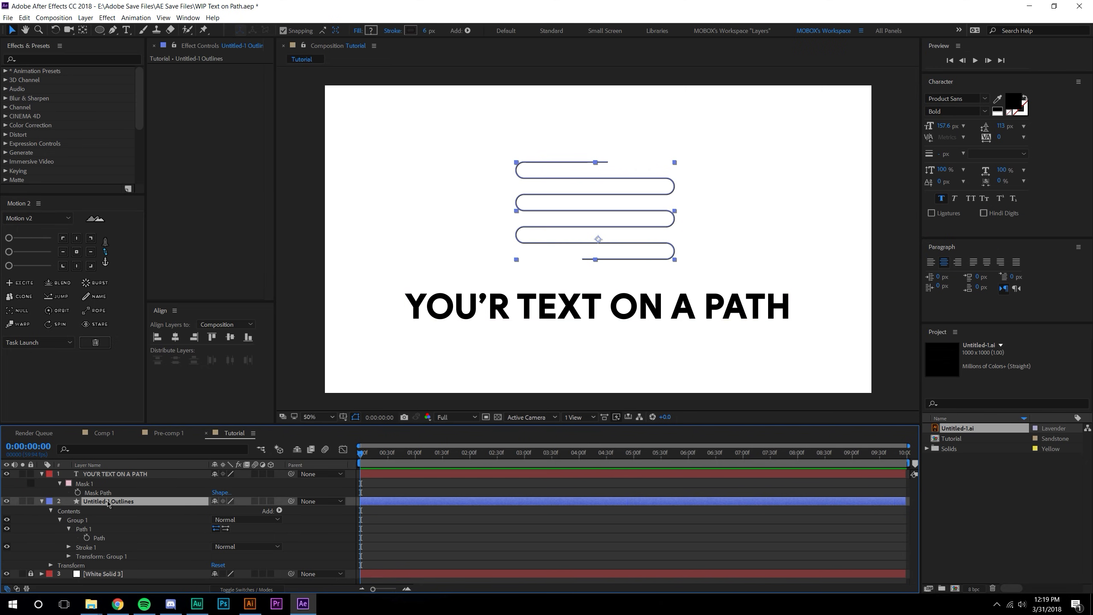
{"action": "left_click", "coordinate": [662, 370]}
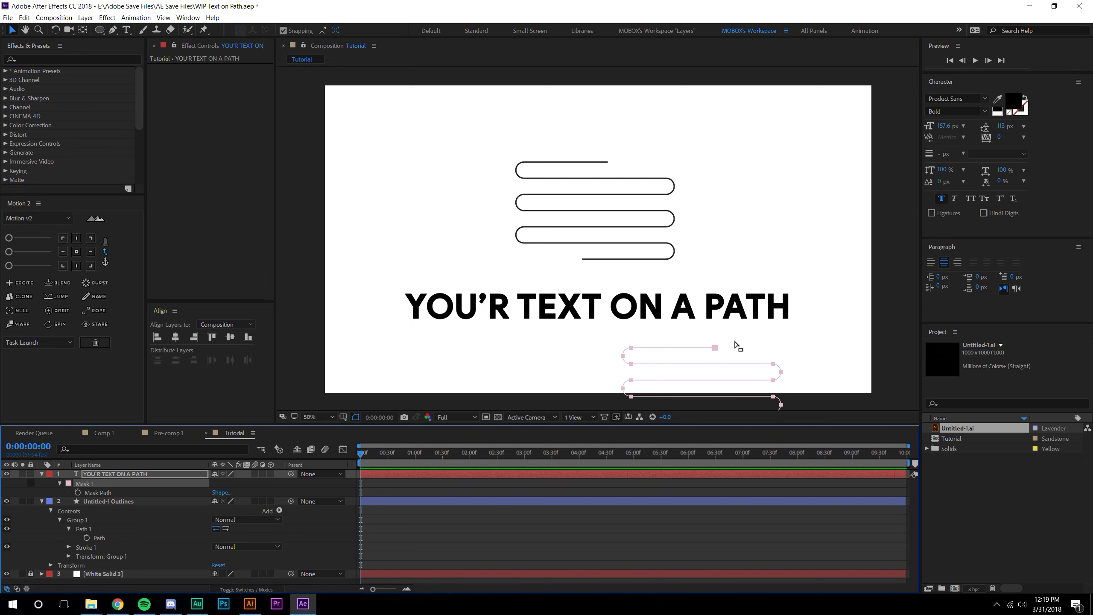
{"action": "left_click_drag", "start_coordinate": [738, 346], "coordinate": [722, 273]}
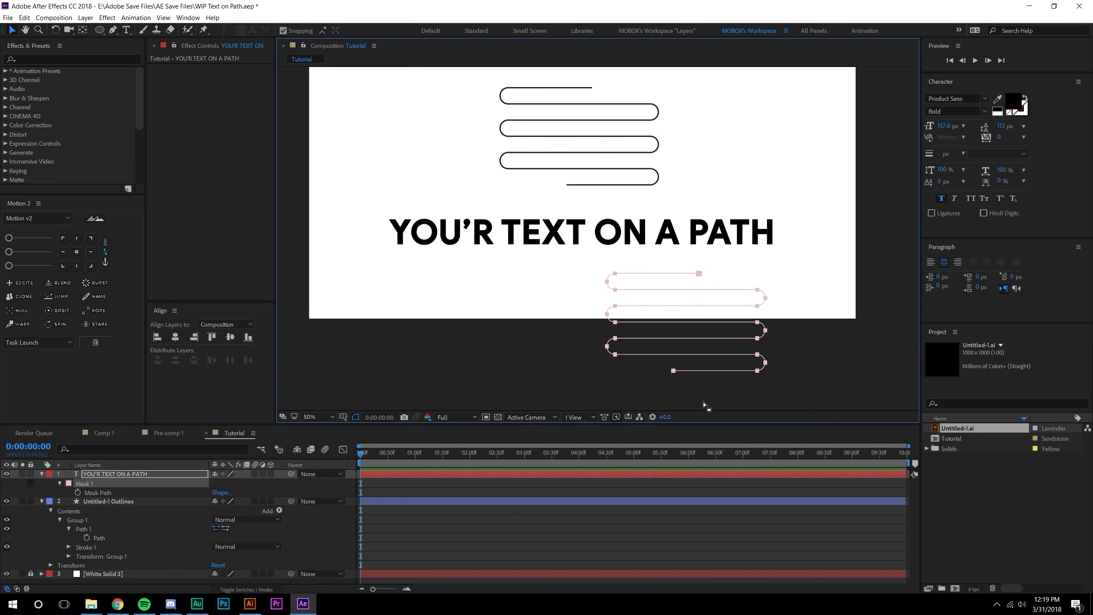
{"action": "left_click", "coordinate": [115, 504]}
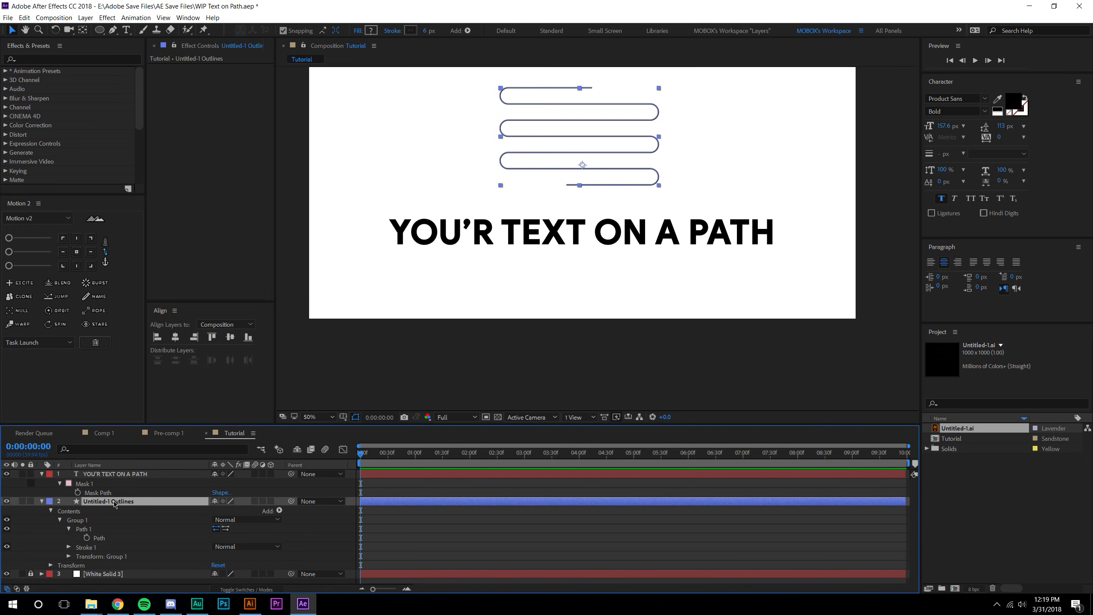
{"action": "left_click", "coordinate": [6, 501]}
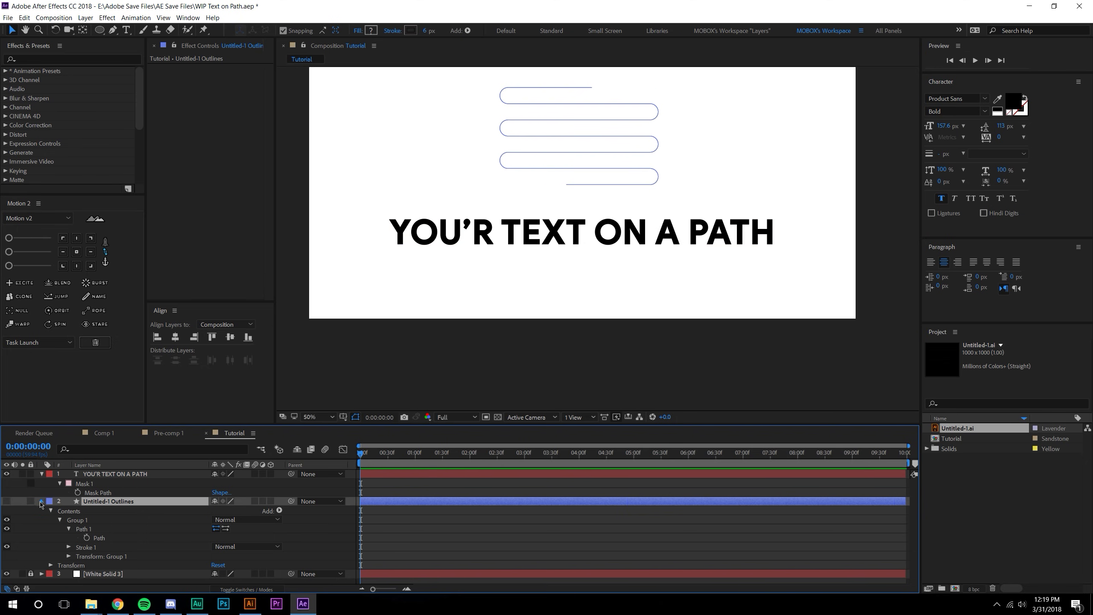
{"action": "left_click", "coordinate": [42, 501]}
{"action": "left_click", "coordinate": [42, 474]}
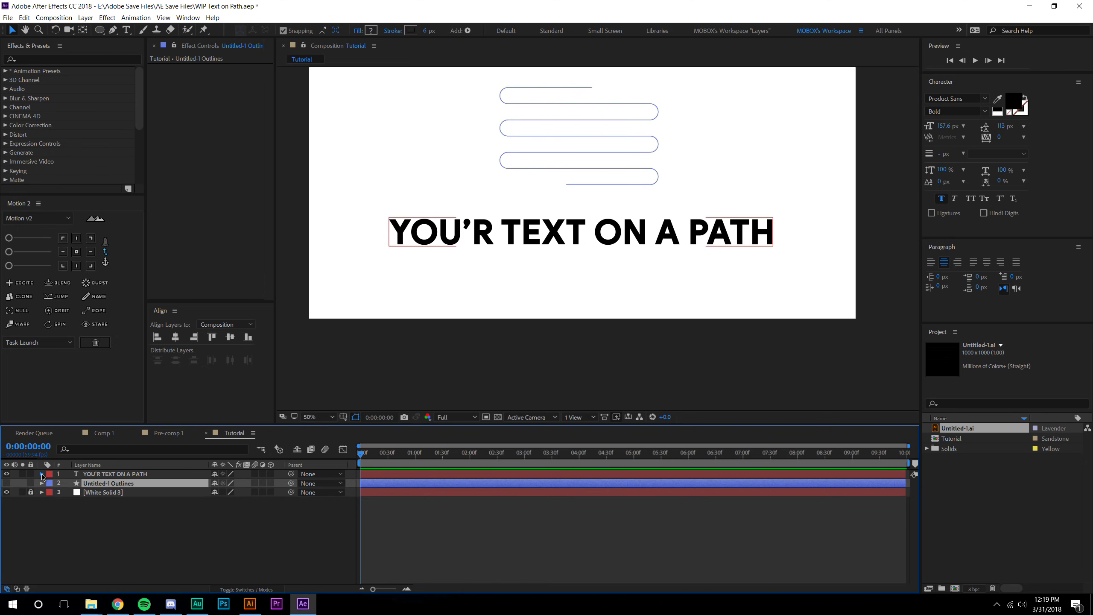
Step: Set the text layer's path option to Mask 1 so the text follows the winding mask
{"action": "left_click", "coordinate": [42, 474]}
{"action": "left_click", "coordinate": [51, 484]}
{"action": "left_click", "coordinate": [59, 502]}
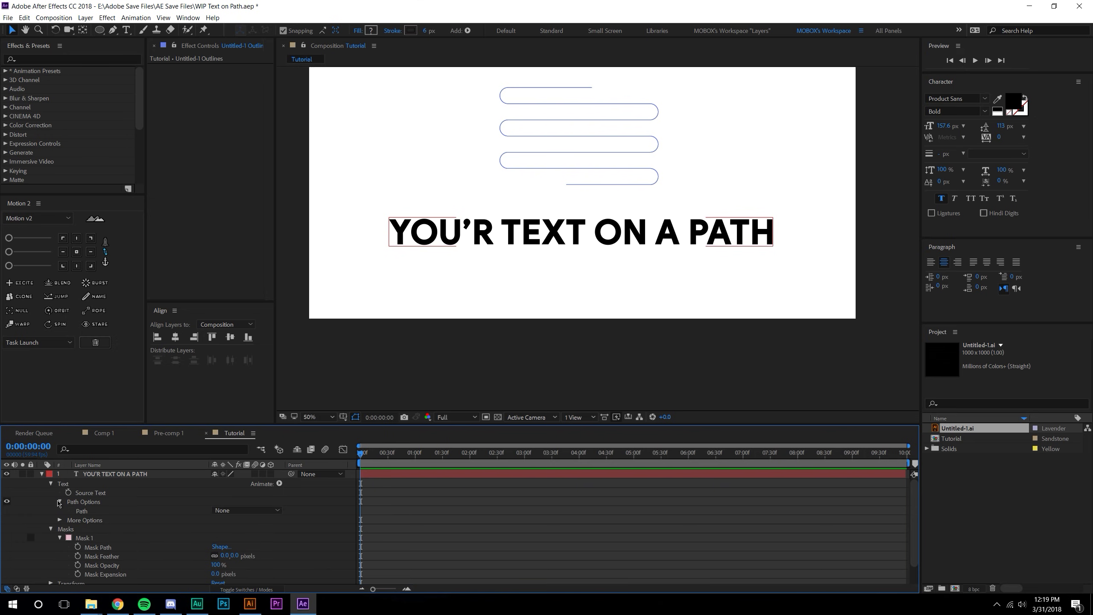
{"action": "left_click", "coordinate": [258, 510]}
{"action": "left_click", "coordinate": [241, 532]}
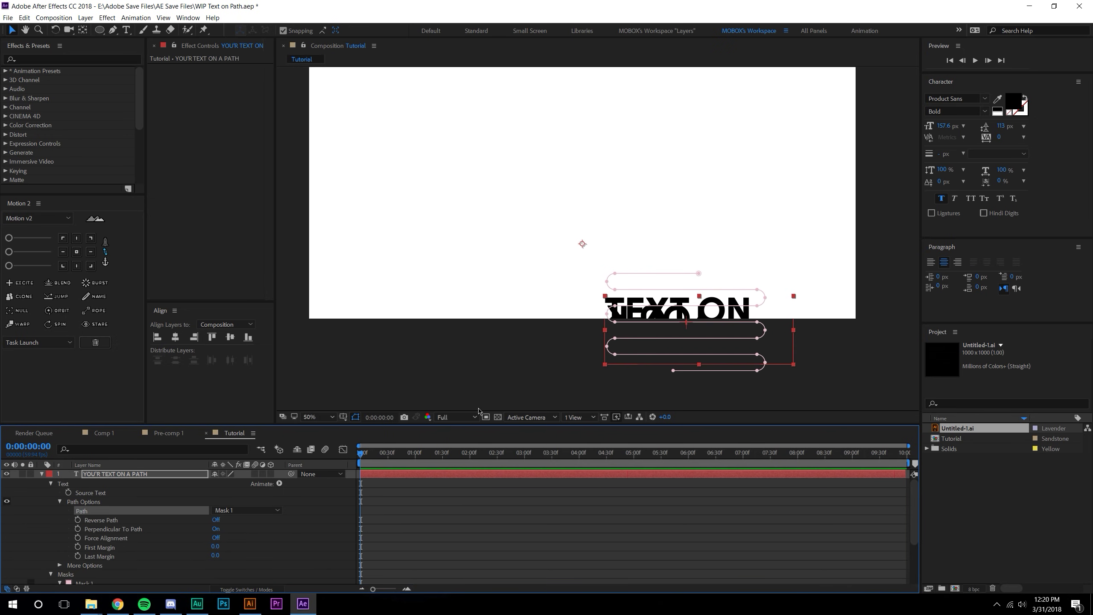
Step: Move the text layer so that its winding mask path sits near the centre of the composition
{"action": "left_click_drag", "start_coordinate": [582, 244], "coordinate": [477, 116]}
{"action": "left_click_drag", "start_coordinate": [484, 154], "coordinate": [475, 305]}
{"action": "left_click", "coordinate": [465, 266]}
{"action": "left_click", "coordinate": [518, 321]}
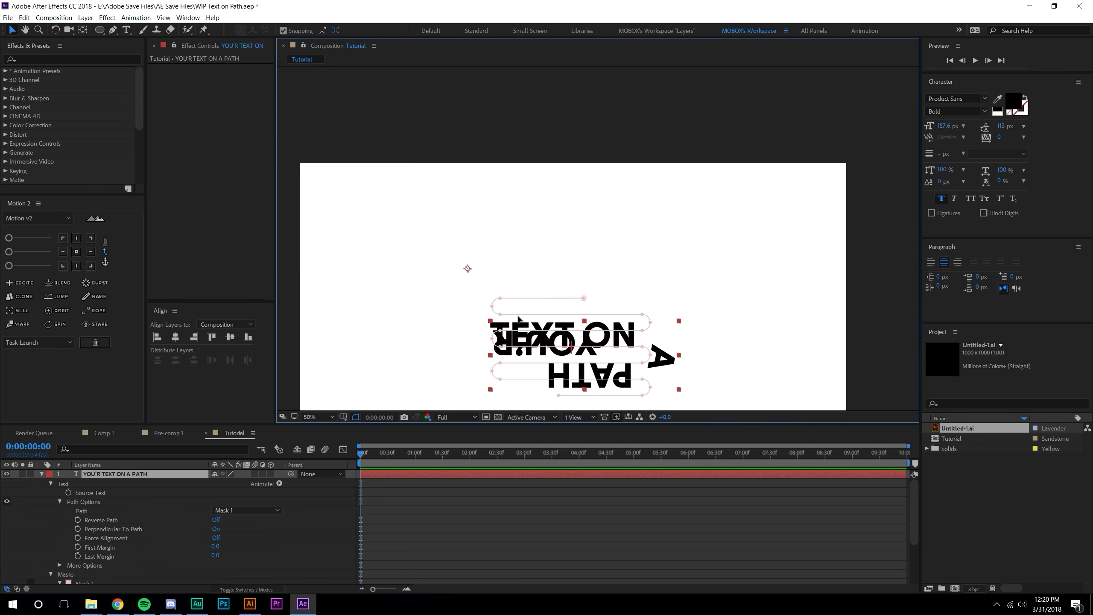
{"action": "scroll", "coordinate": [473, 275], "scroll_direction": "down", "scroll_amount": 3}
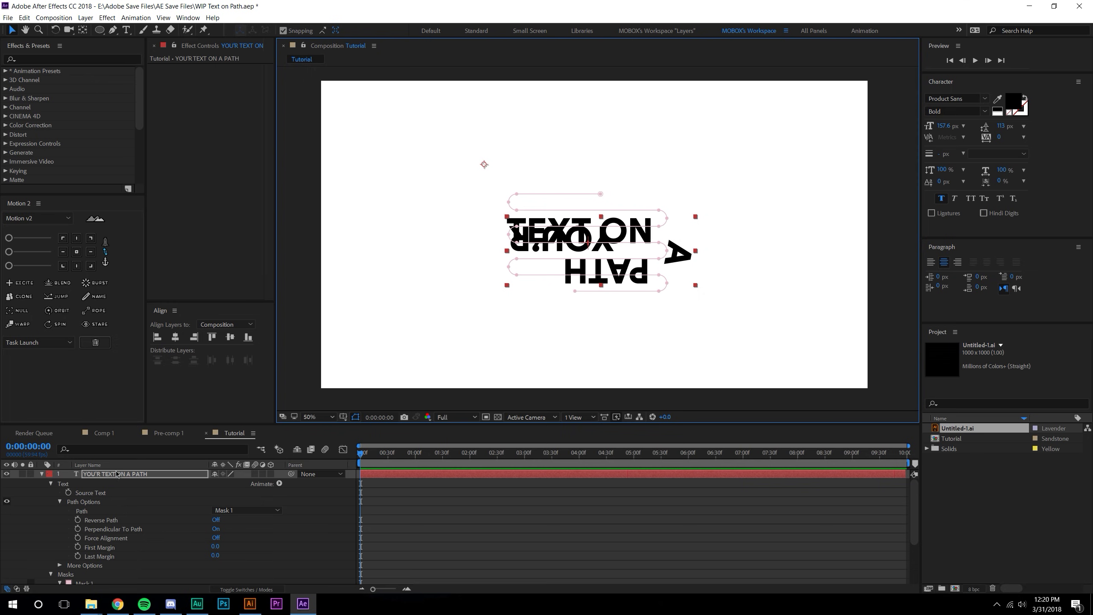
Step: Reduce the text's font size to 47 px and move the layer's anchor point to the middle of the winding path
{"action": "left_click_drag", "start_coordinate": [951, 131], "coordinate": [890, 131]}
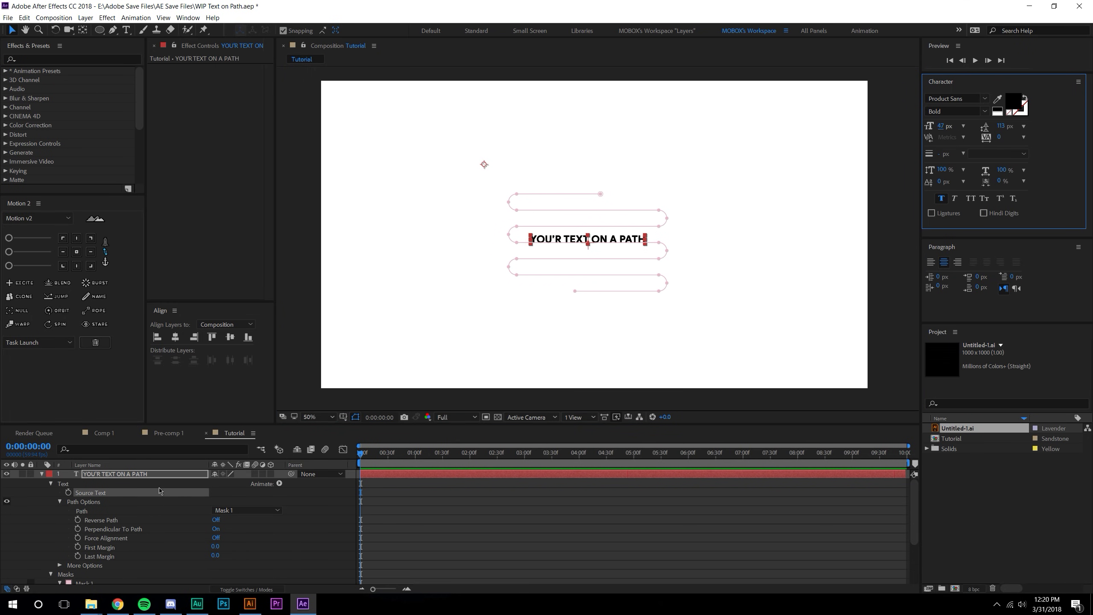
{"action": "left_click", "coordinate": [84, 30]}
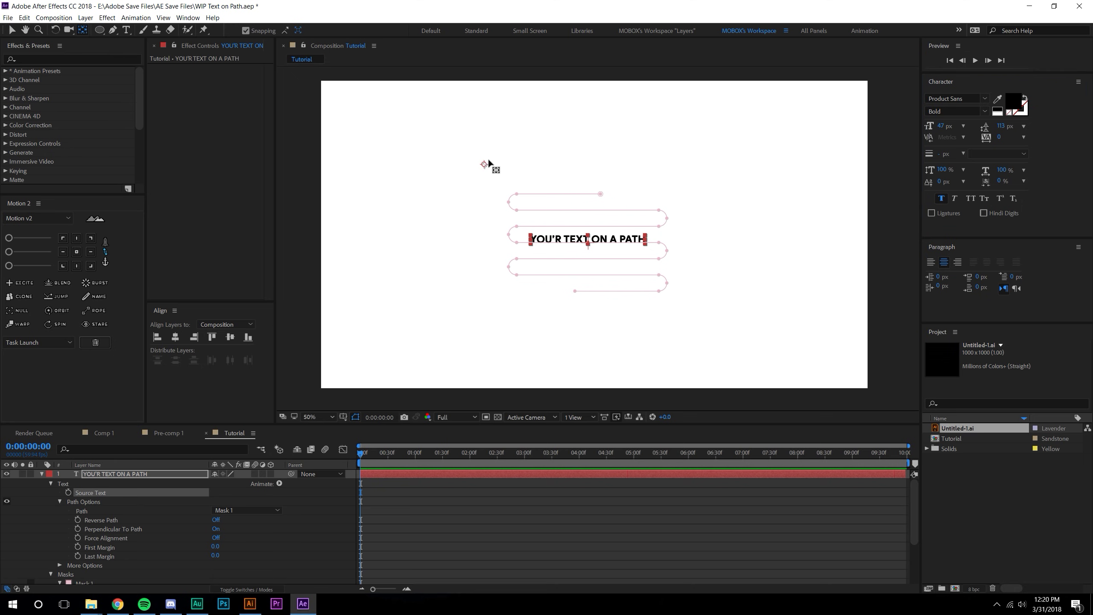
{"action": "left_click_drag", "start_coordinate": [484, 165], "coordinate": [572, 233]}
{"action": "left_click", "coordinate": [15, 31]}
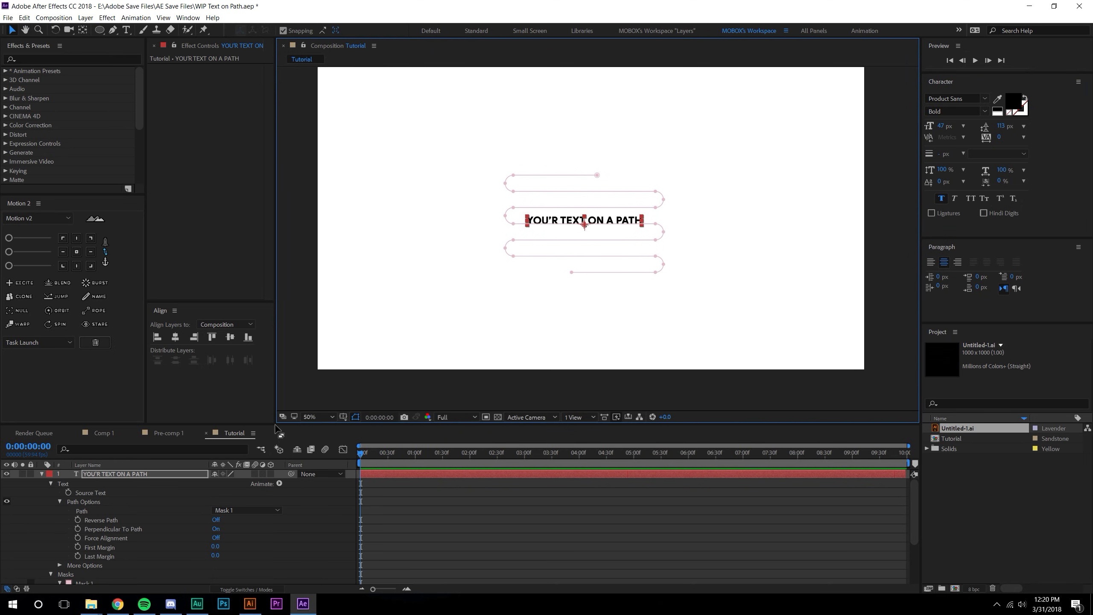
Step: Scale the text layer to 237% and reposition it so the winding path is centred in the composition
{"action": "left_click_drag", "start_coordinate": [258, 425], "coordinate": [259, 408]}
{"action": "key", "text": "s"}
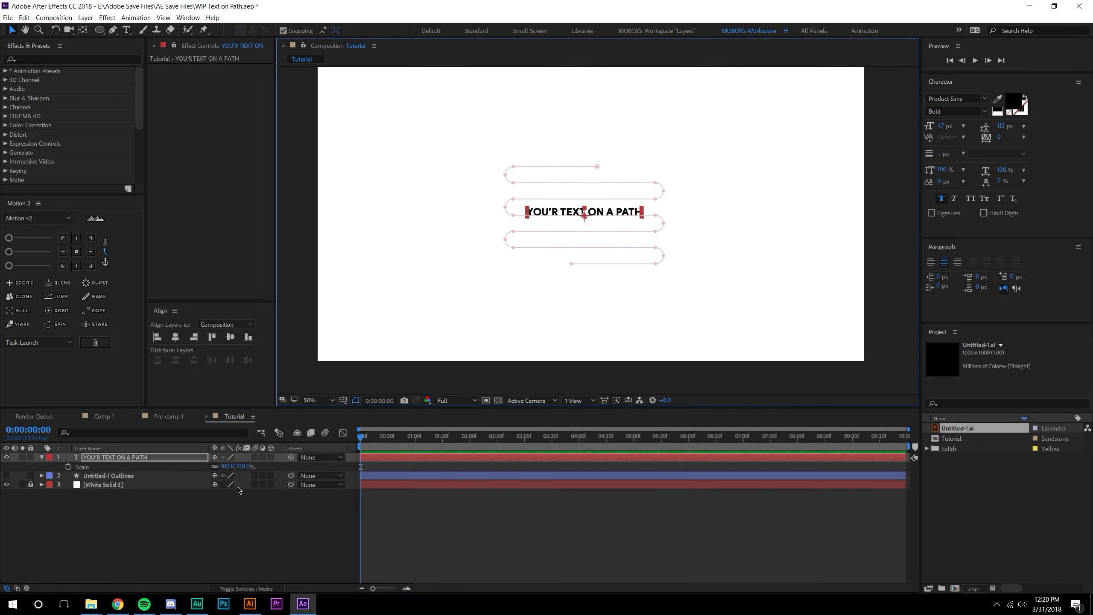
{"action": "left_click_drag", "start_coordinate": [245, 465], "coordinate": [305, 464]}
{"action": "key", "text": "h"}
{"action": "left_click_drag", "start_coordinate": [538, 281], "coordinate": [543, 318]}
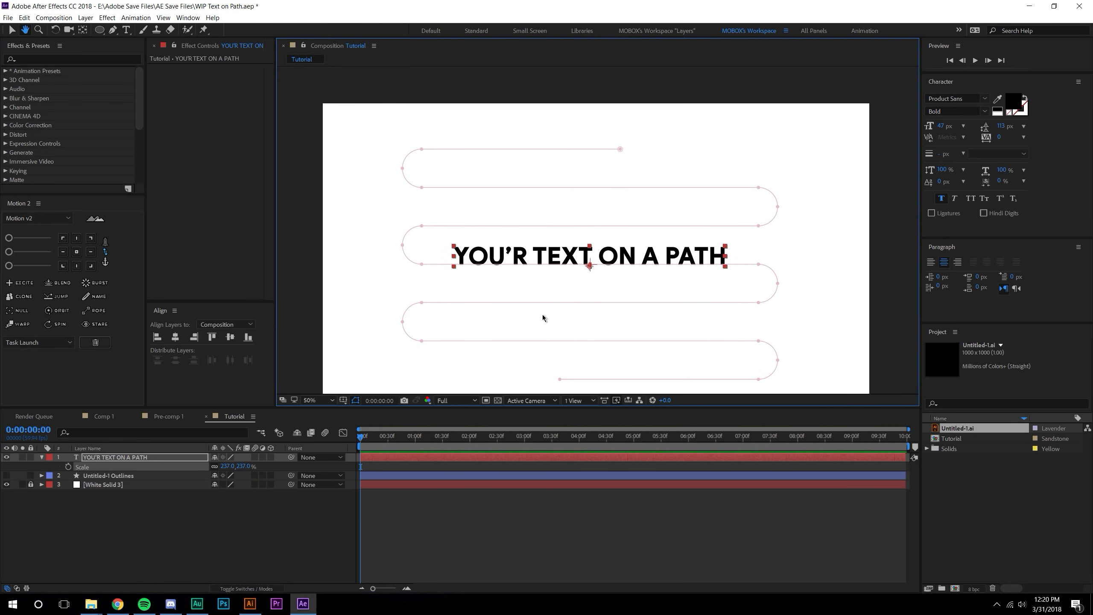
{"action": "left_click_drag", "start_coordinate": [591, 267], "coordinate": [578, 248]}
{"action": "scroll", "coordinate": [595, 268], "scroll_direction": "down", "scroll_amount": 2}
{"action": "scroll", "coordinate": [592, 258], "scroll_direction": "up", "scroll_amount": 2}
{"action": "left_click", "coordinate": [419, 359]}
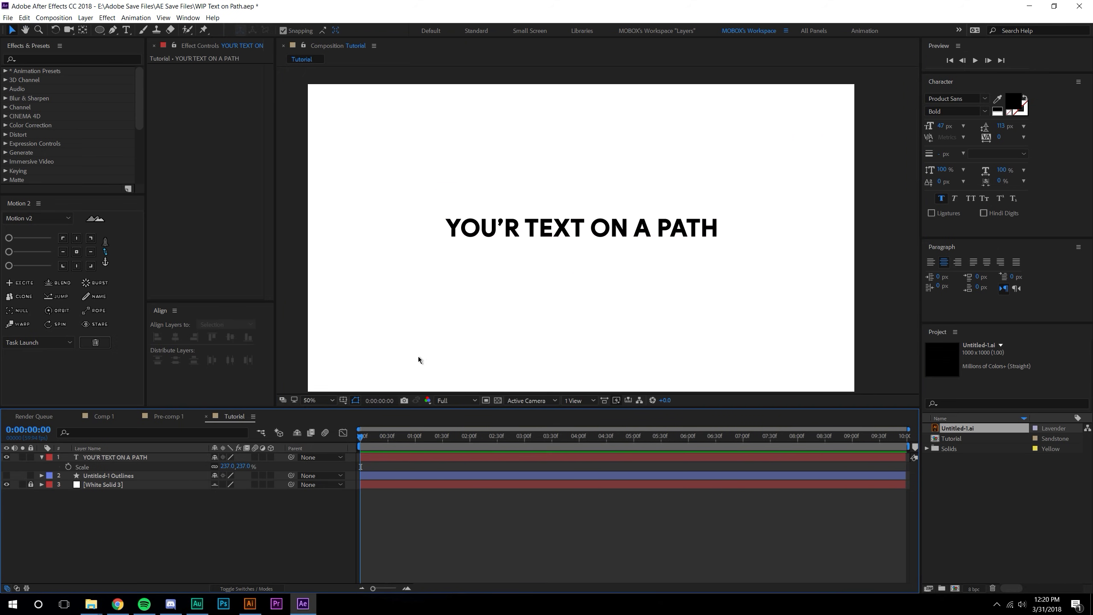
Step: Expand the text layer's Path Options and try sliding the text along the path by lowering First Margin to -2792
{"action": "left_click", "coordinate": [117, 456]}
{"action": "left_click", "coordinate": [41, 457]}
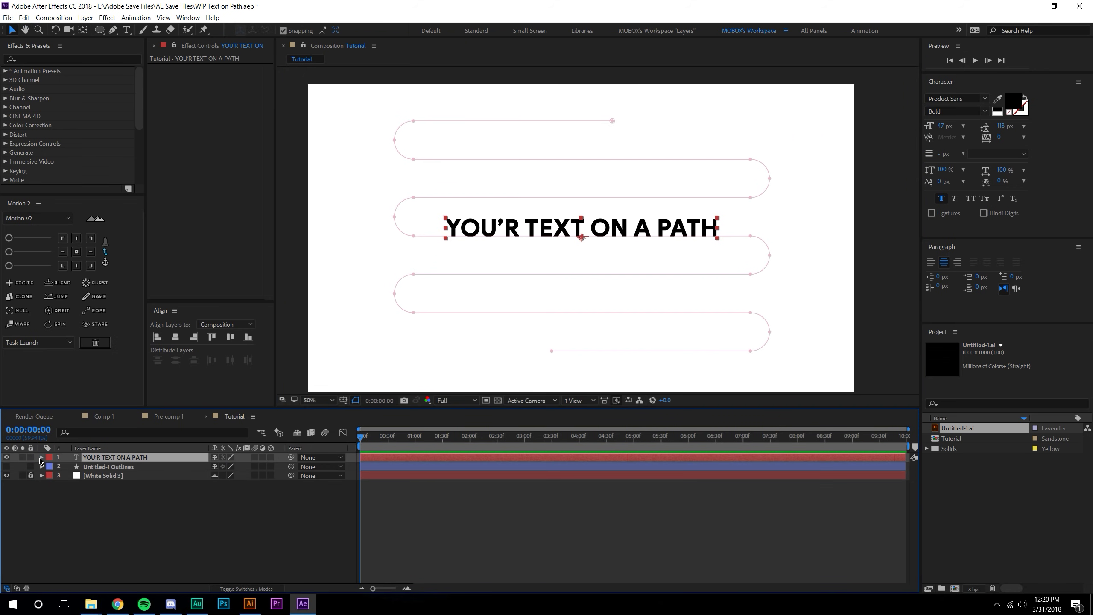
{"action": "left_click", "coordinate": [41, 456]}
{"action": "left_click", "coordinate": [50, 485]}
{"action": "left_click", "coordinate": [51, 466]}
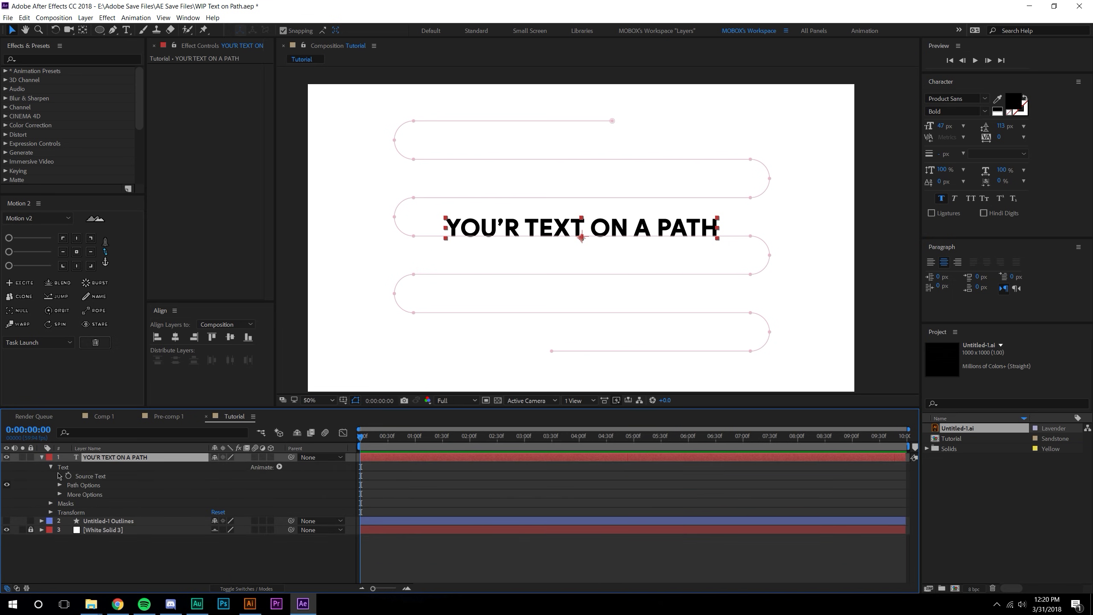
{"action": "left_click", "coordinate": [59, 485]}
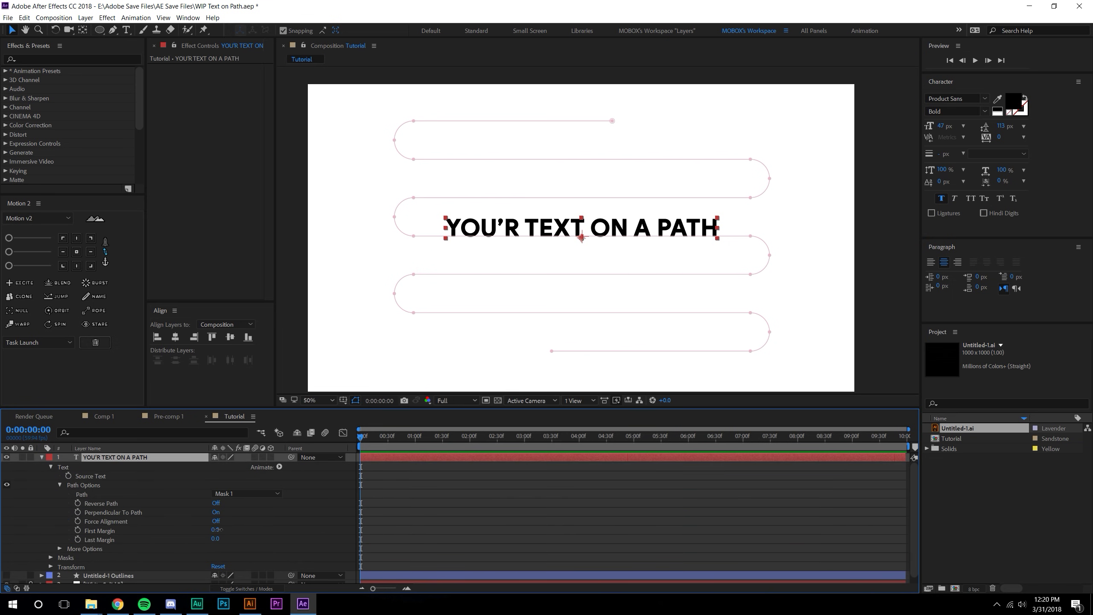
{"action": "left_click_drag", "start_coordinate": [218, 529], "coordinate": [151, 560]}
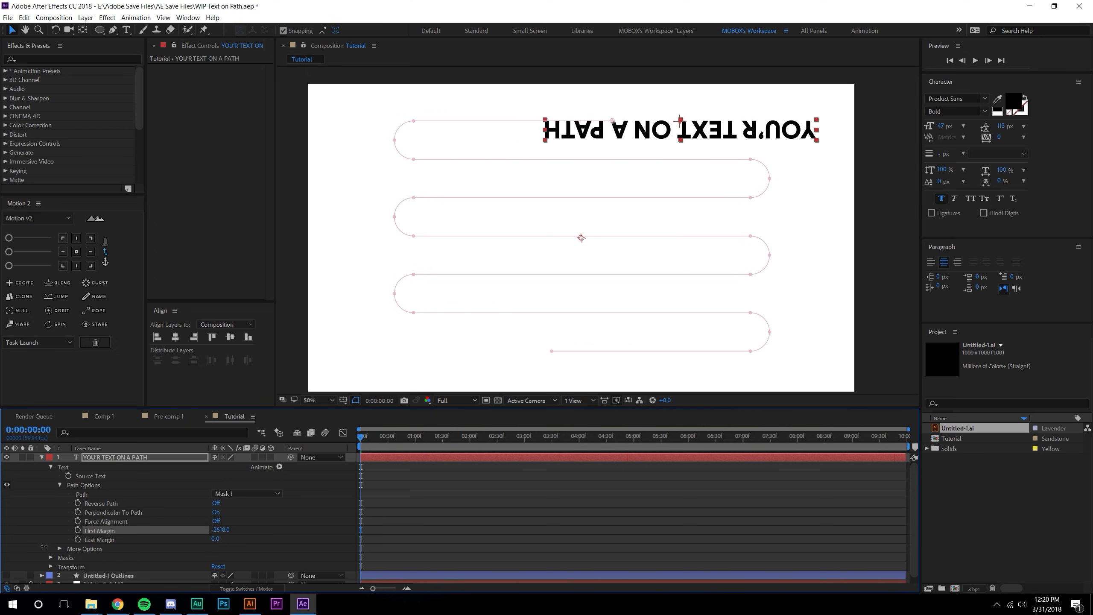
{"action": "left_click_drag", "start_coordinate": [44, 546], "coordinate": [0, 543]}
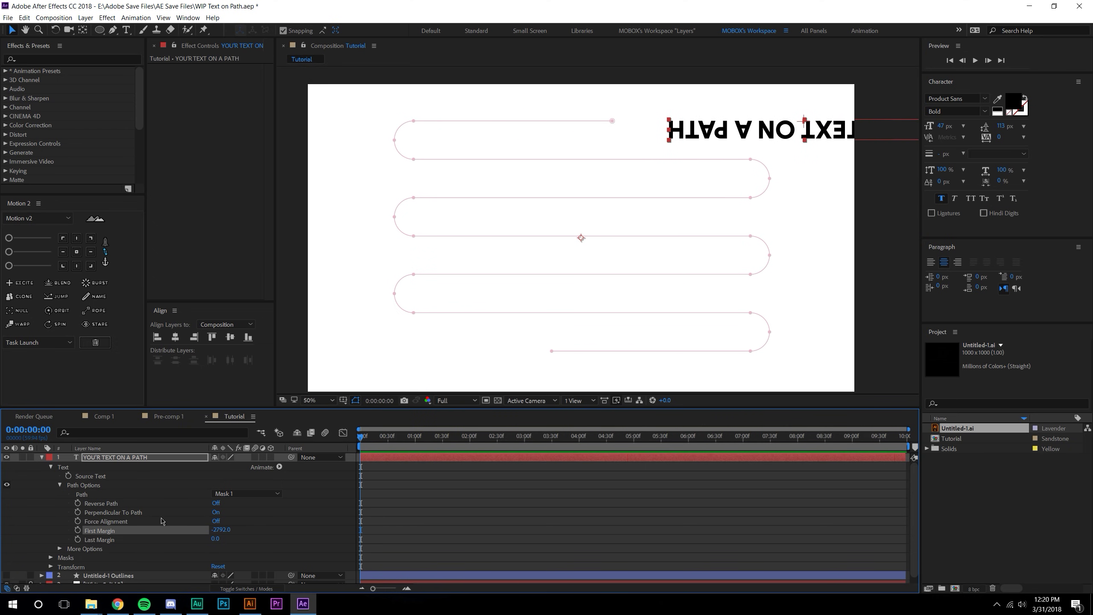
Step: Turn on Reverse Path and keyframe the text's First Margin from -3220 at the start to 3272 at 0:00:04:01
{"action": "left_click", "coordinate": [218, 504]}
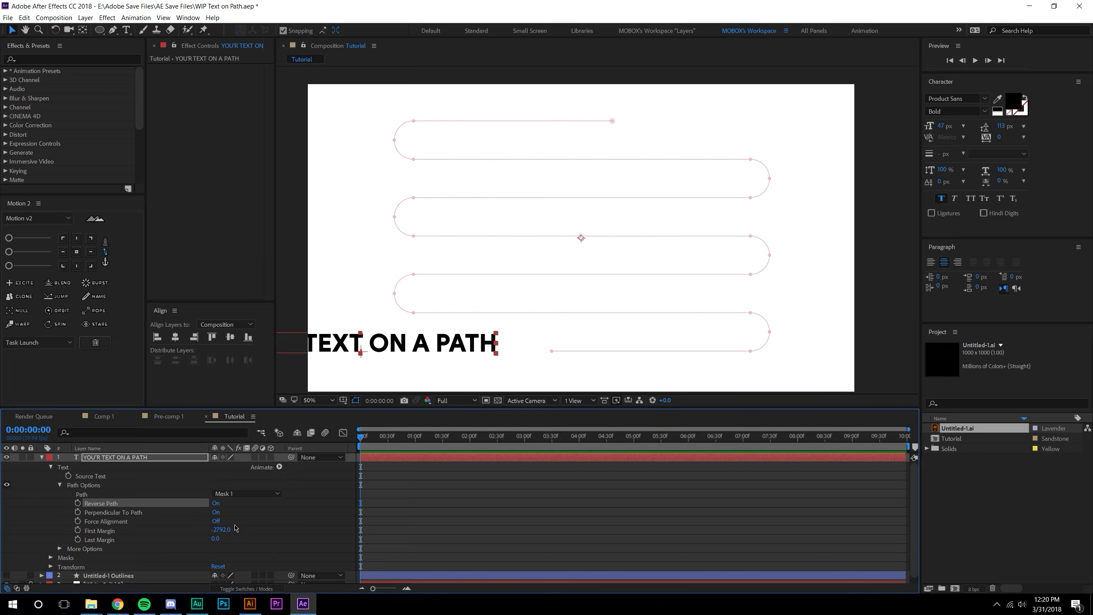
{"action": "left_click_drag", "start_coordinate": [222, 533], "coordinate": [2, 536]}
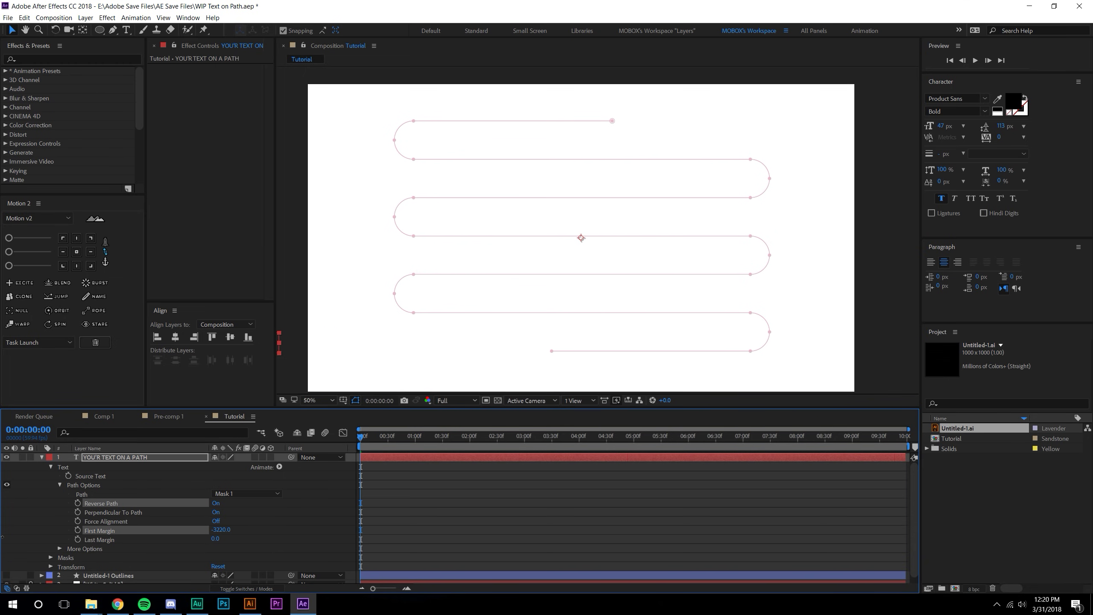
{"action": "left_click_drag", "start_coordinate": [427, 439], "coordinate": [582, 443]}
{"action": "left_click_drag", "start_coordinate": [221, 531], "coordinate": [392, 531]}
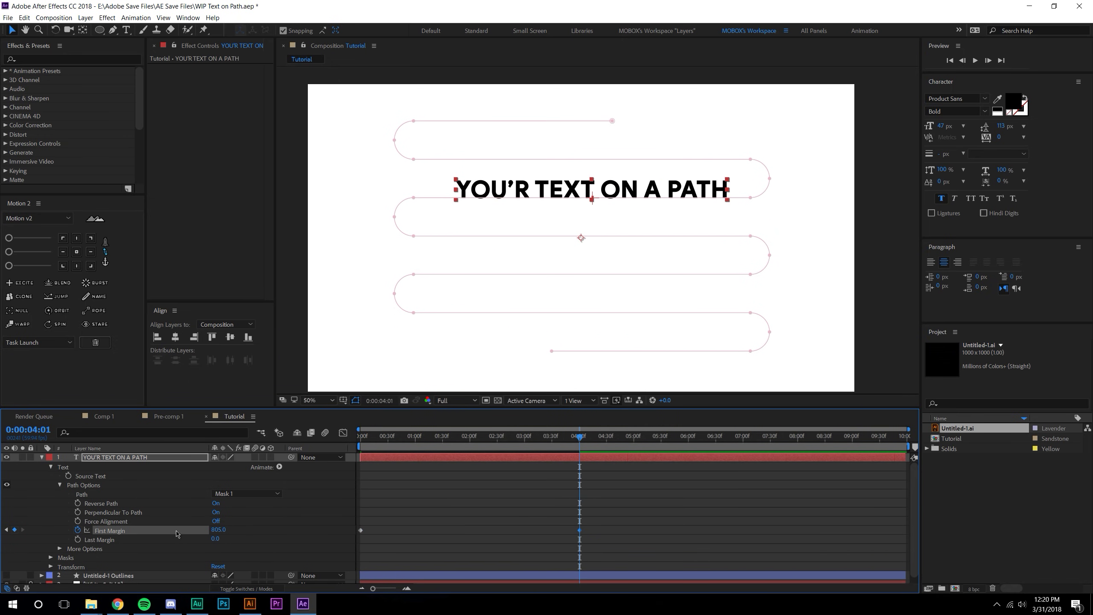
{"action": "left_click_drag", "start_coordinate": [216, 531], "coordinate": [322, 532]}
{"action": "left_click", "coordinate": [613, 532]}
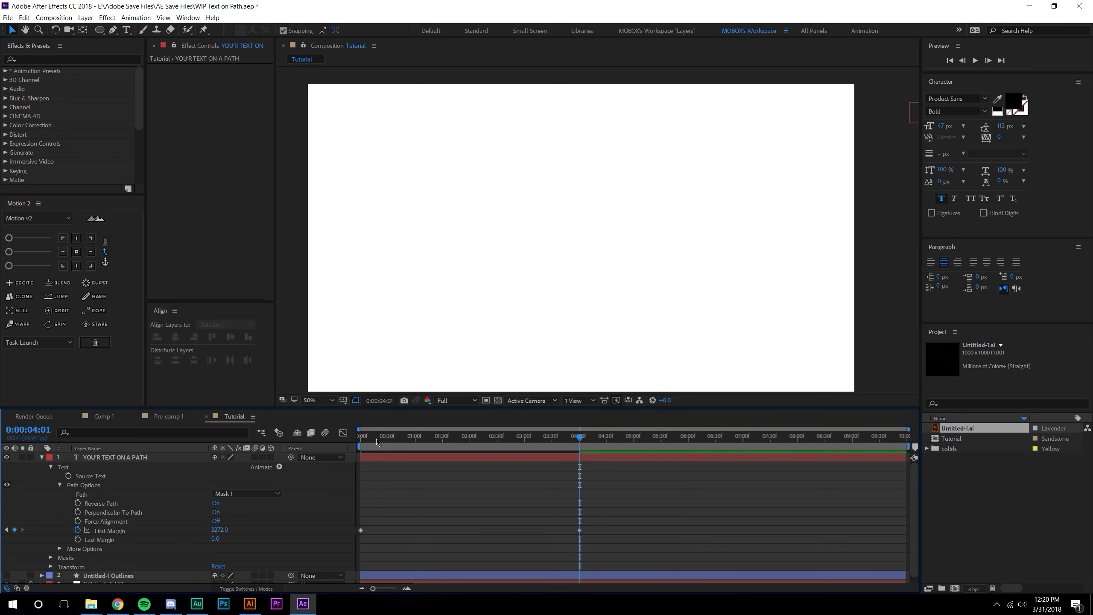
Step: Preview the text animation from the beginning and inspect the frame at 0:00:01:12
{"action": "key", "text": "Home"}
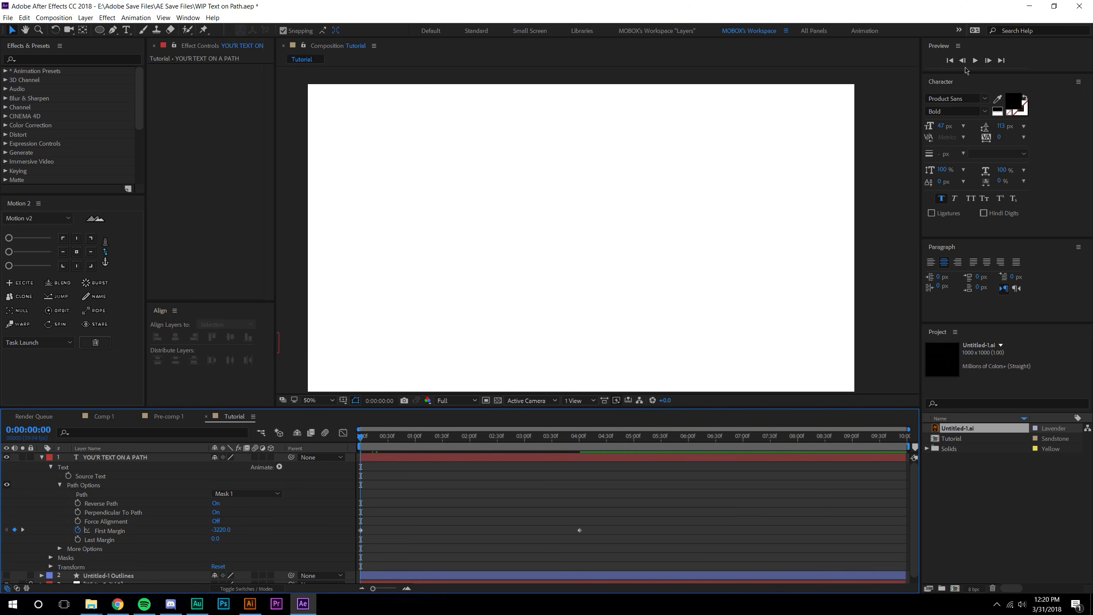
{"action": "left_click", "coordinate": [974, 60]}
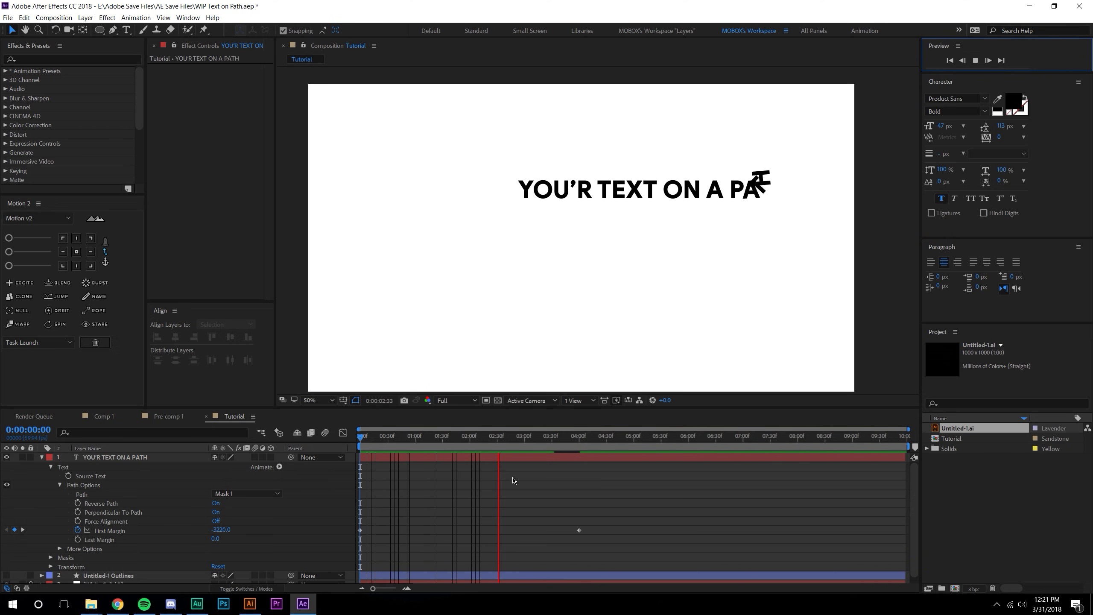
{"action": "left_click", "coordinate": [426, 475]}
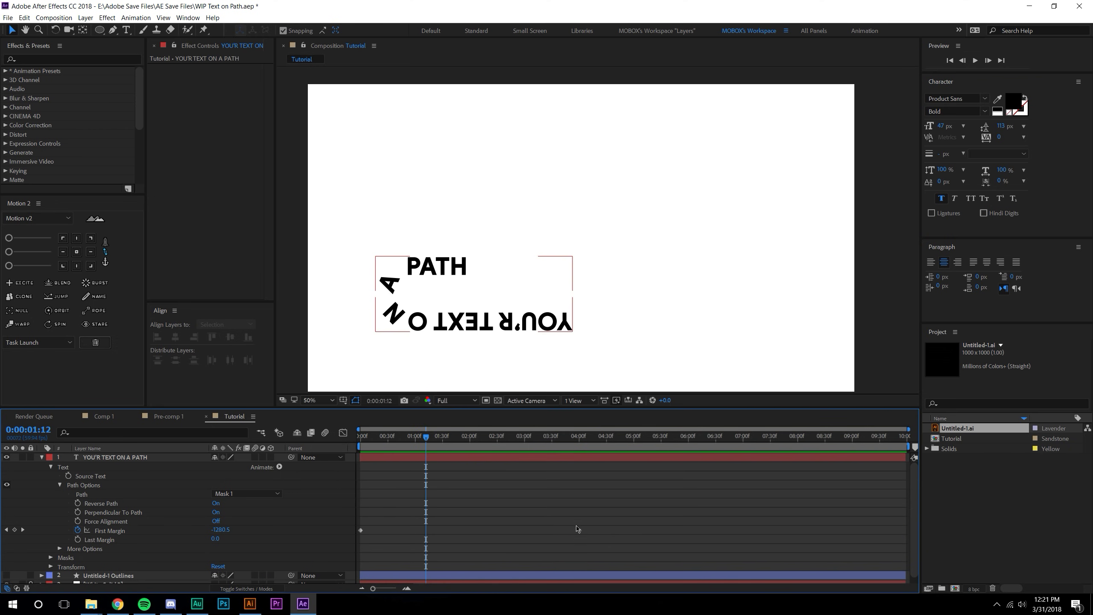
Step: Stretch the First Margin animation to about 0:00:09:14, keyframe the text's position at 0:00:05:42, and remove the last keyframe
{"action": "left_click_drag", "start_coordinate": [577, 530], "coordinate": [865, 530]}
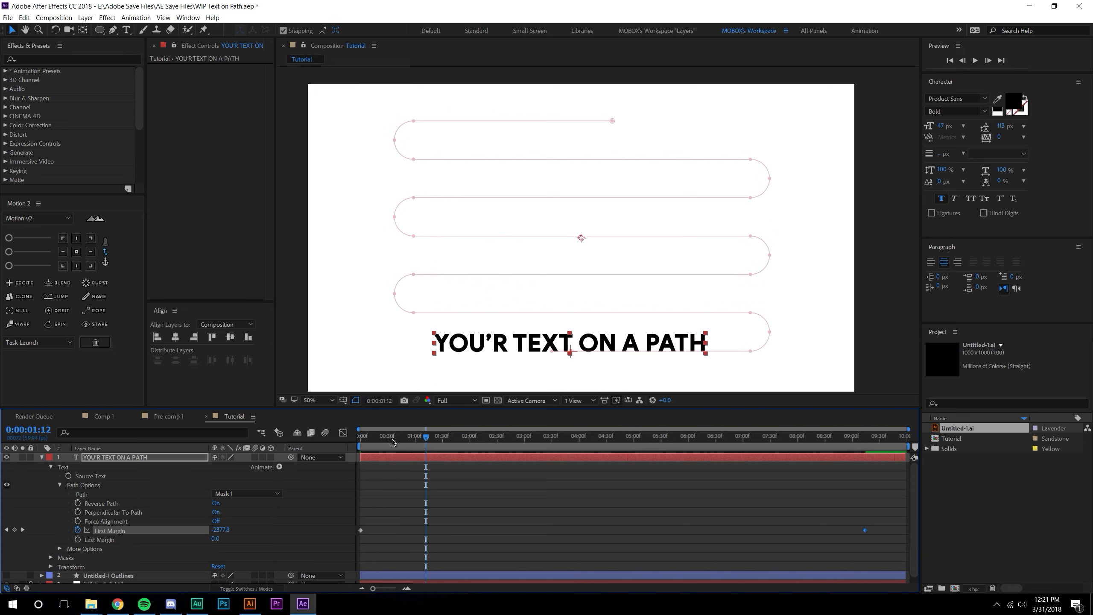
{"action": "left_click_drag", "start_coordinate": [393, 441], "coordinate": [676, 430]}
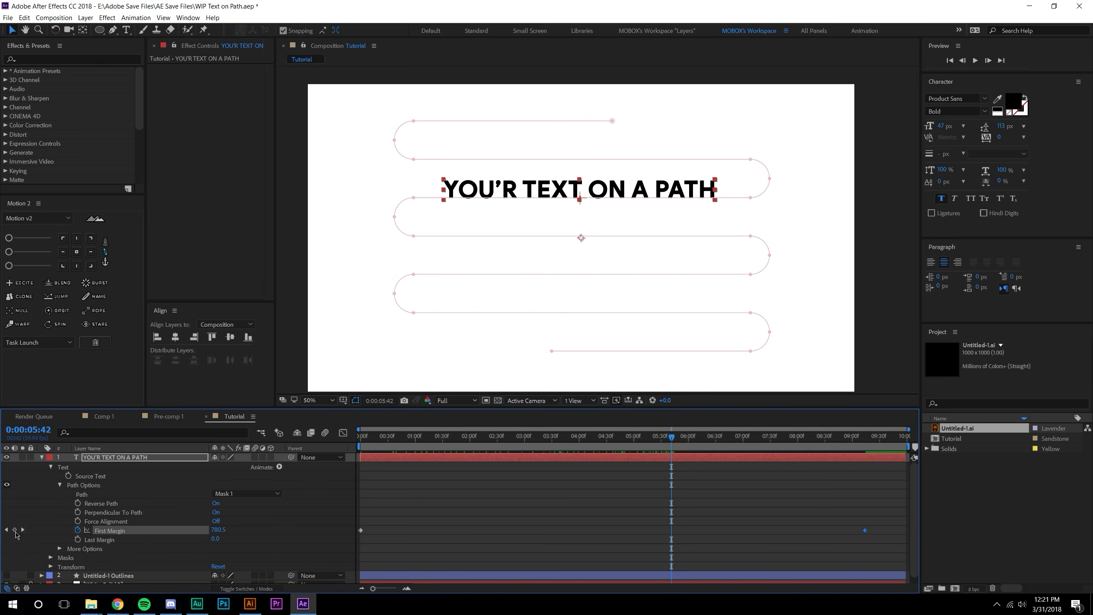
{"action": "left_click", "coordinate": [854, 529]}
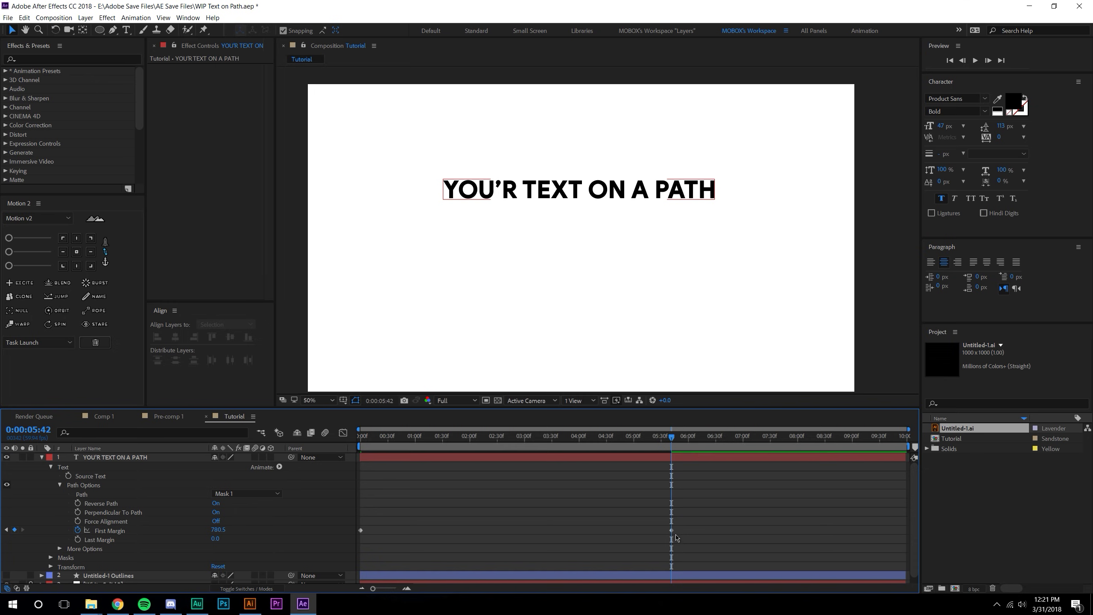
Step: Ease both First Margin keyframes using the Motion v2 ease sliders
{"action": "left_click_drag", "start_coordinate": [692, 517], "coordinate": [339, 530]}
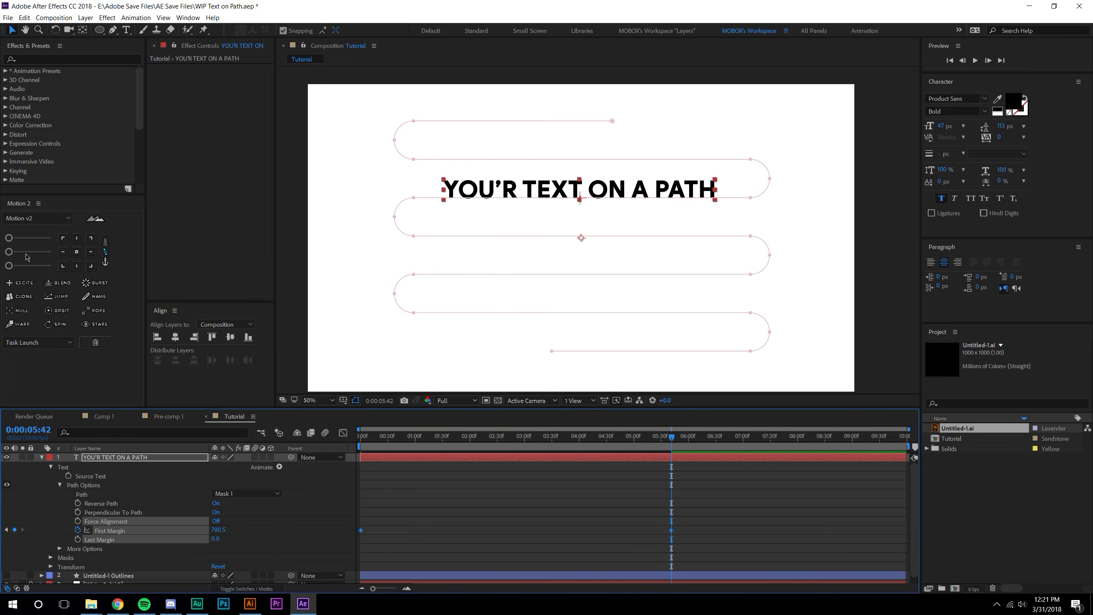
{"action": "left_click", "coordinate": [30, 252]}
{"action": "left_click", "coordinate": [470, 466]}
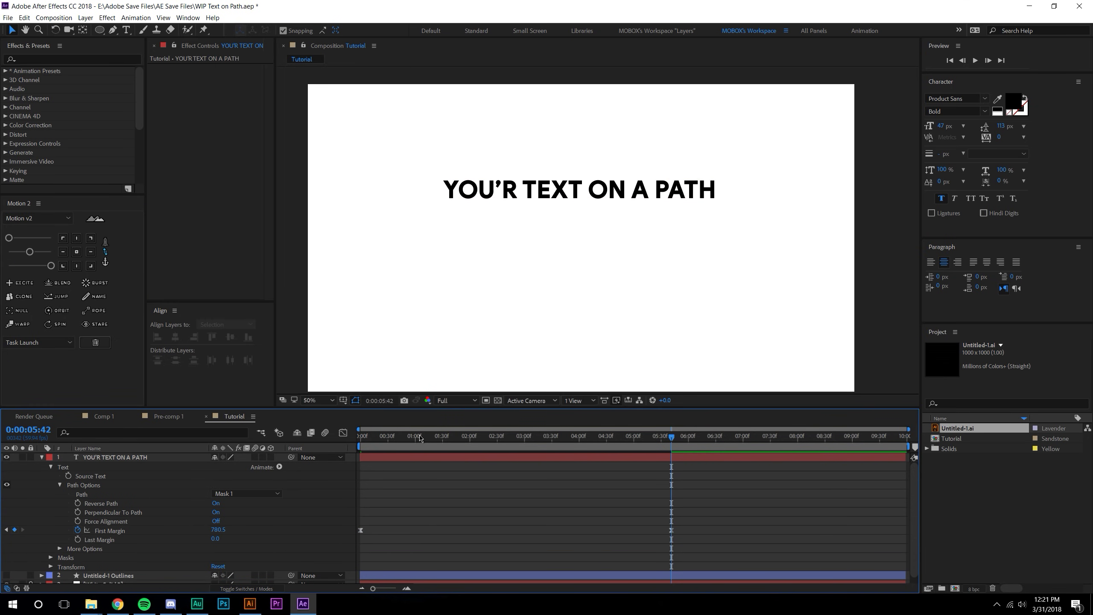
Step: Preview the eased text animation from the beginning and scrub it to 0:00:03:28
{"action": "key", "text": "Home"}
{"action": "left_click", "coordinate": [975, 61]}
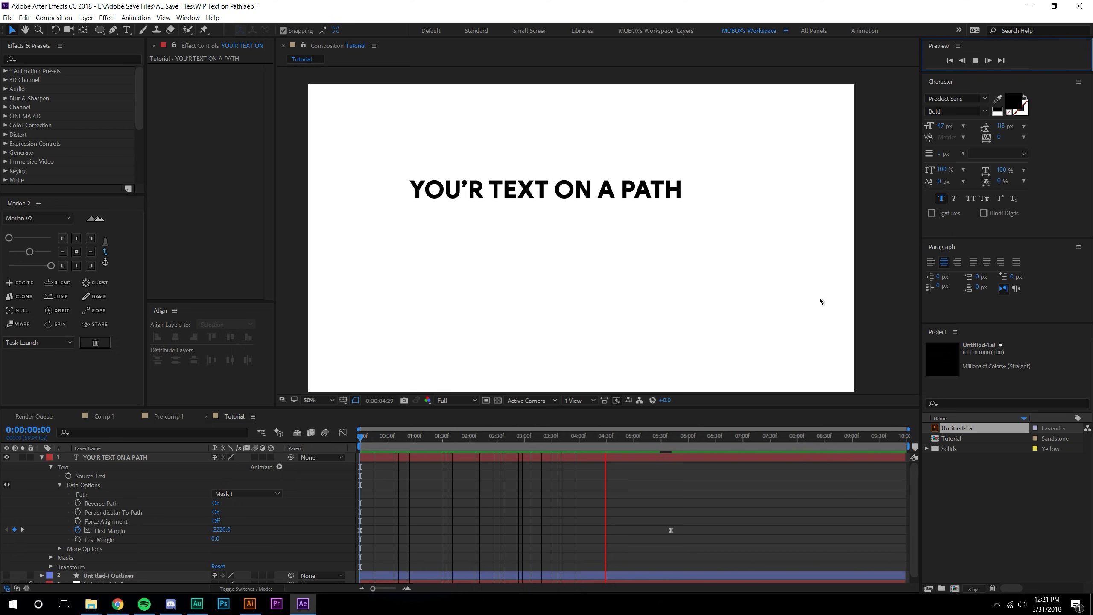
{"action": "left_click", "coordinate": [439, 436]}
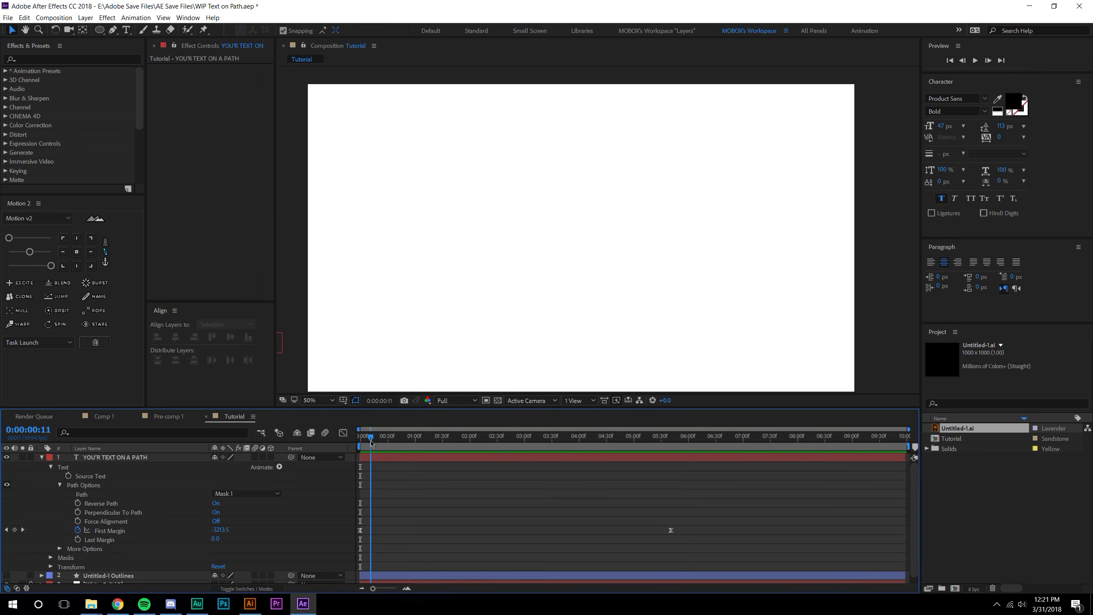
{"action": "left_click_drag", "start_coordinate": [363, 436], "coordinate": [549, 439]}
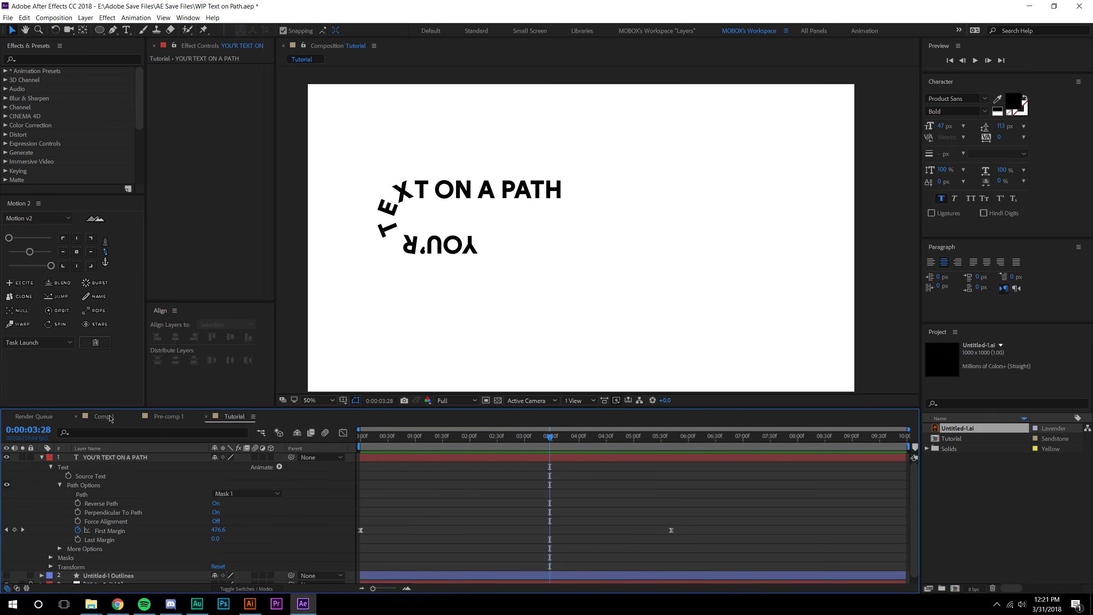
Step: Open Comp 1 and scrub through the "it's a bug's world" animation to 0:00:04:31
{"action": "left_click", "coordinate": [106, 417]}
{"action": "left_click_drag", "start_coordinate": [391, 434], "coordinate": [600, 436]}
{"action": "scroll", "coordinate": [591, 238], "scroll_direction": "up", "scroll_amount": 2}
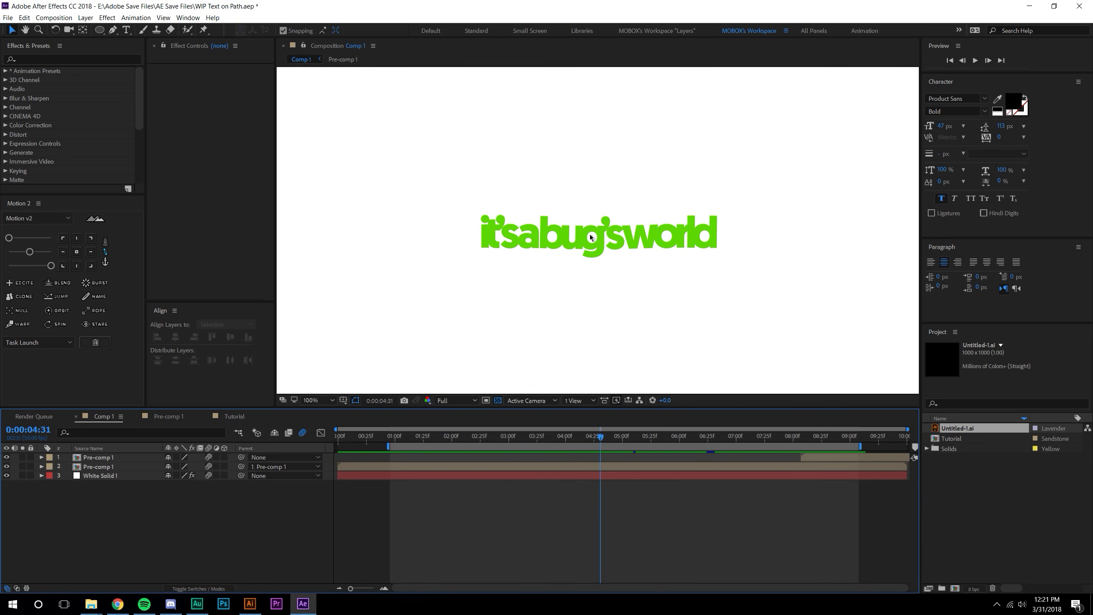
{"action": "left_click", "coordinate": [115, 467]}
Step: Open Pre-comp 1 and examine the Mask Path keyframes of the "it's a bug's world" layer around 0:00:01:38
{"action": "left_click", "coordinate": [168, 416]}
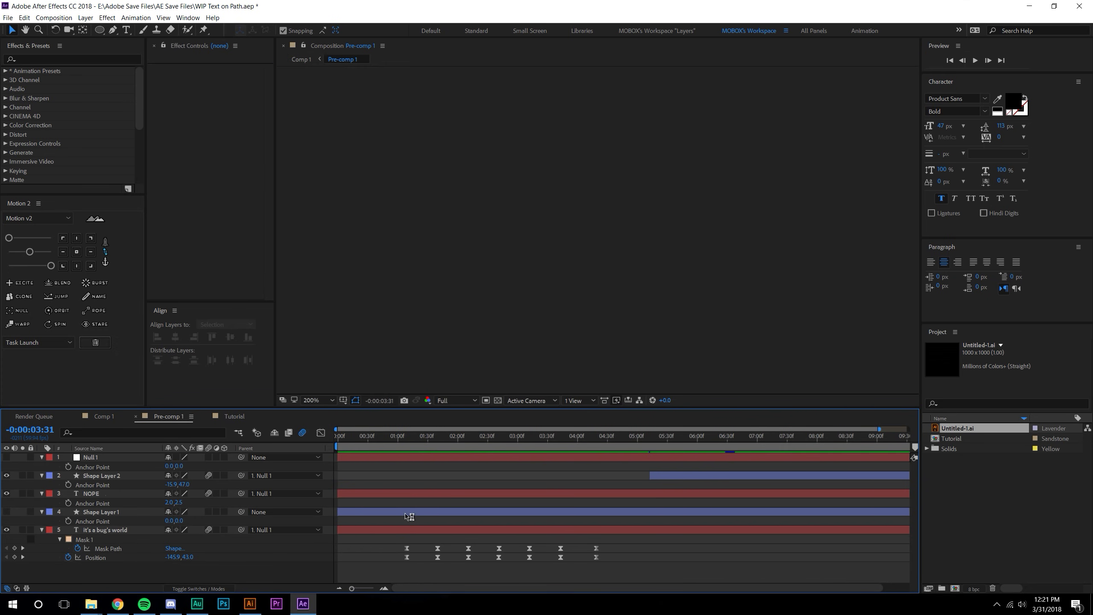
{"action": "left_click", "coordinate": [411, 436]}
{"action": "left_click", "coordinate": [116, 540]}
{"action": "left_click_drag", "start_coordinate": [414, 436], "coordinate": [435, 436]}
{"action": "left_click", "coordinate": [107, 548]}
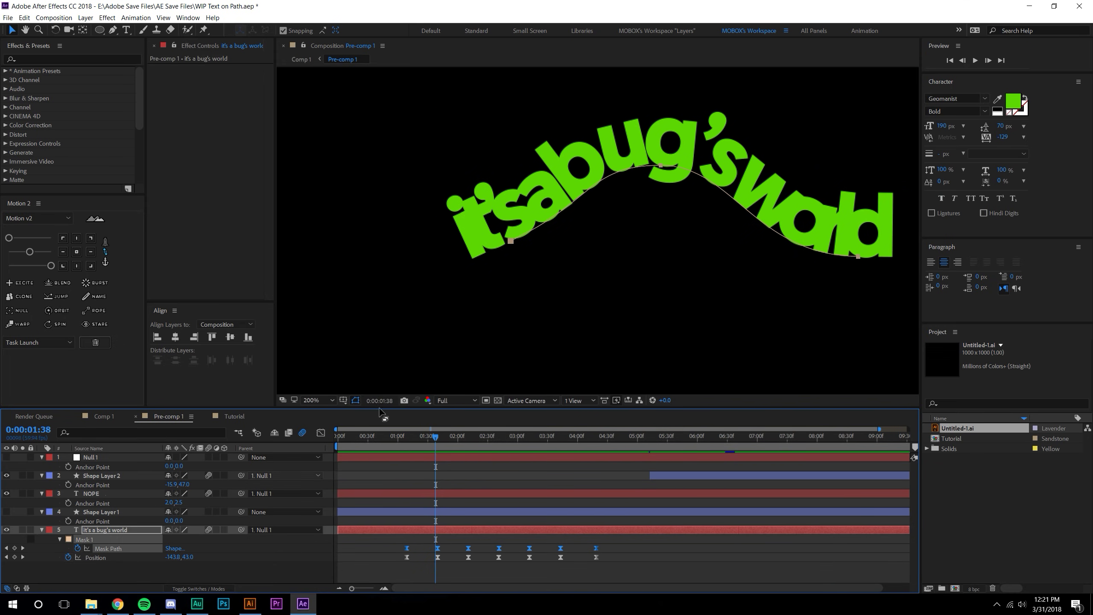
Step: Reshape the text's mask path at 0:00:01:38 by raising its middle point into a tall arch, with motion blur turned off
{"action": "left_click_drag", "start_coordinate": [660, 168], "coordinate": [661, 175]}
{"action": "double_click", "coordinate": [667, 165]}
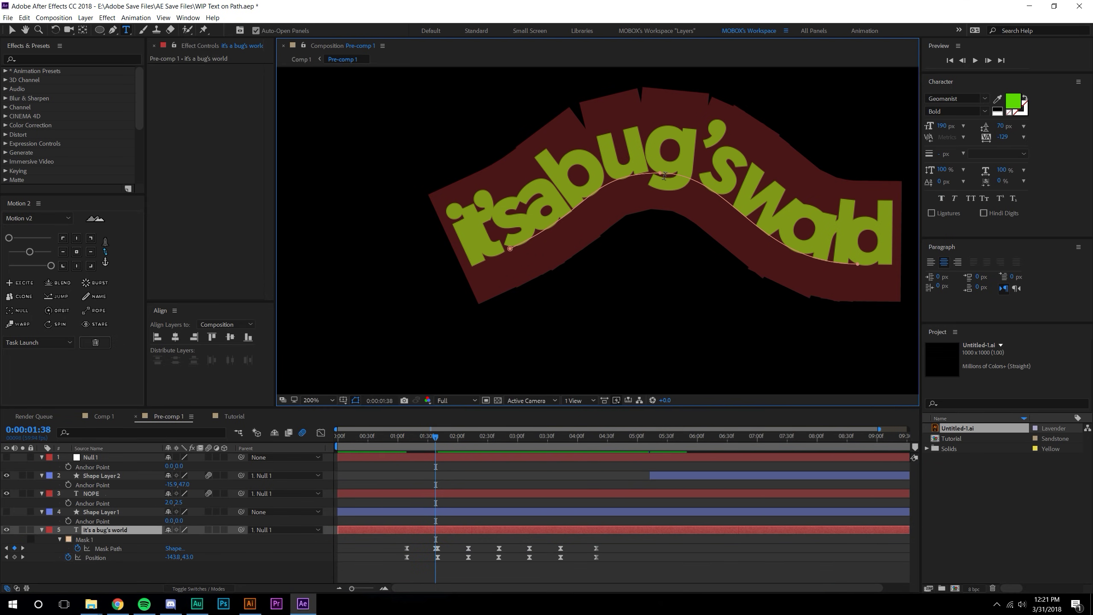
{"action": "left_click", "coordinate": [12, 30]}
{"action": "left_click_drag", "start_coordinate": [660, 172], "coordinate": [714, 251]}
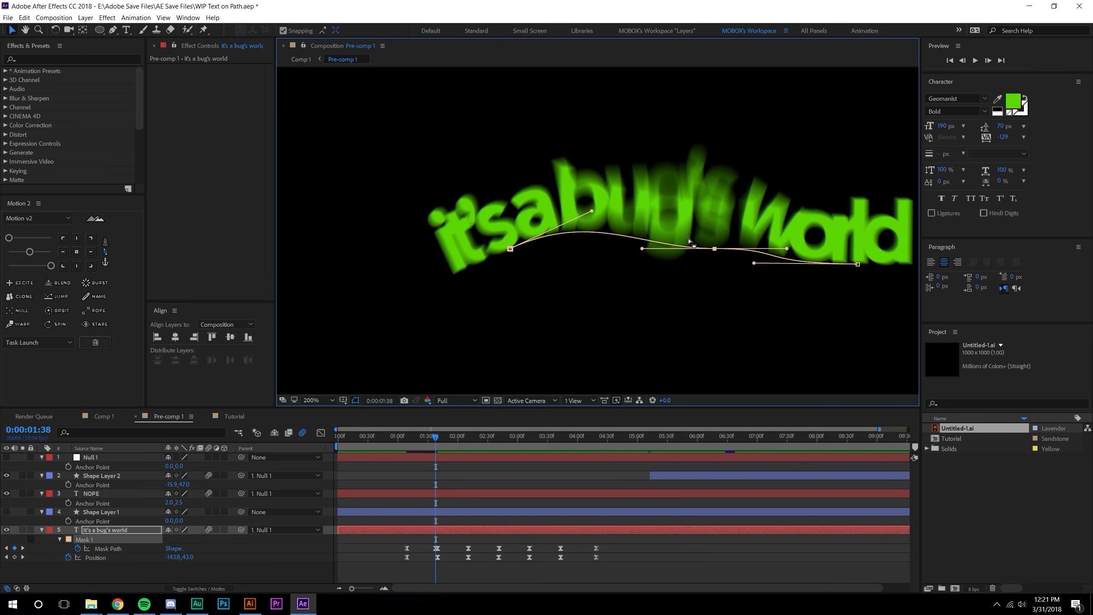
{"action": "left_click", "coordinate": [303, 433]}
{"action": "left_click_drag", "start_coordinate": [715, 250], "coordinate": [712, 129]}
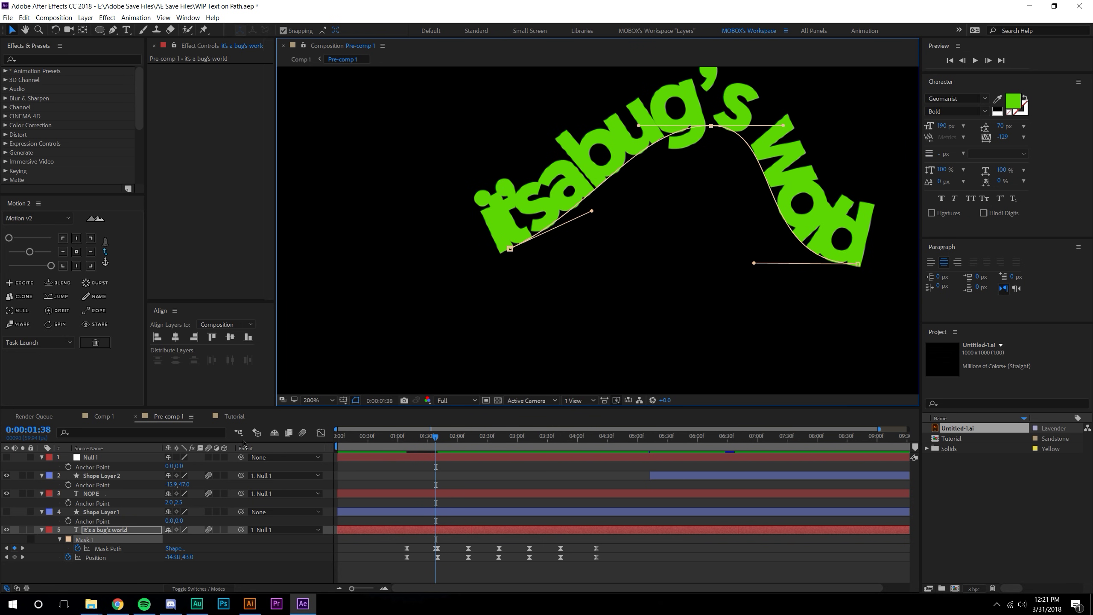
Step: Return to the Tutorial composition and slow the text by moving its last First Margin keyframe to about 0:00:09:20
{"action": "left_click", "coordinate": [234, 416]}
{"action": "left_click_drag", "start_coordinate": [499, 443], "coordinate": [615, 436]}
{"action": "left_click", "coordinate": [673, 530]}
{"action": "left_click_drag", "start_coordinate": [673, 530], "coordinate": [870, 531]}
{"action": "key", "text": "F2"}
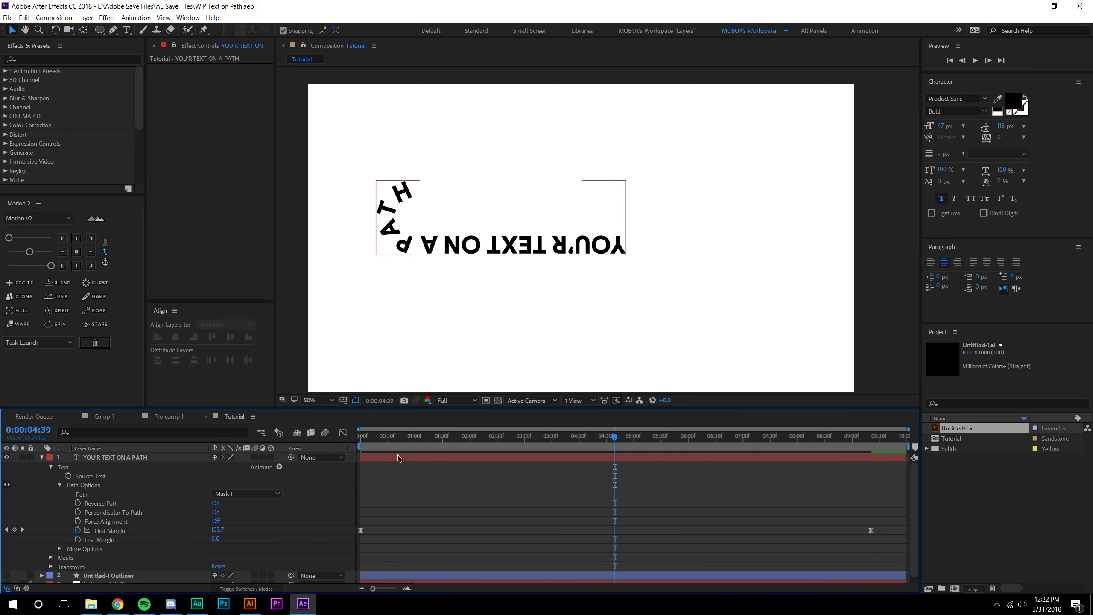
Step: Keyframe the text layer's Opacity at 0% at 0:00:04:06 and 100% at 0:00:06:52
{"action": "left_click_drag", "start_coordinate": [385, 436], "coordinate": [584, 435]}
{"action": "left_click", "coordinate": [103, 457]}
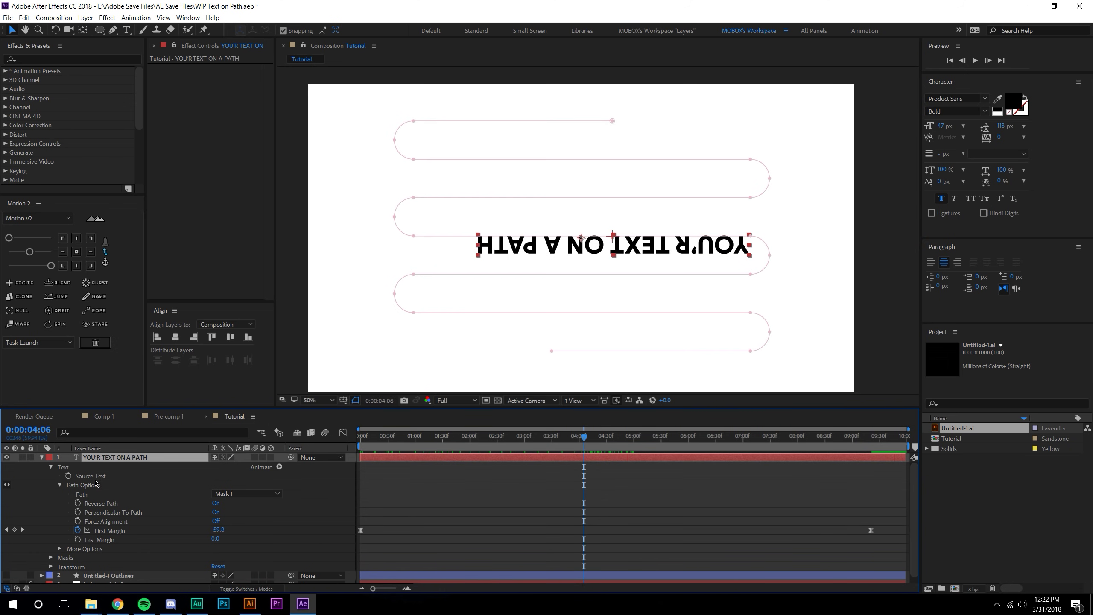
{"action": "key", "text": "t"}
{"action": "left_click_drag", "start_coordinate": [133, 475], "coordinate": [60, 475]}
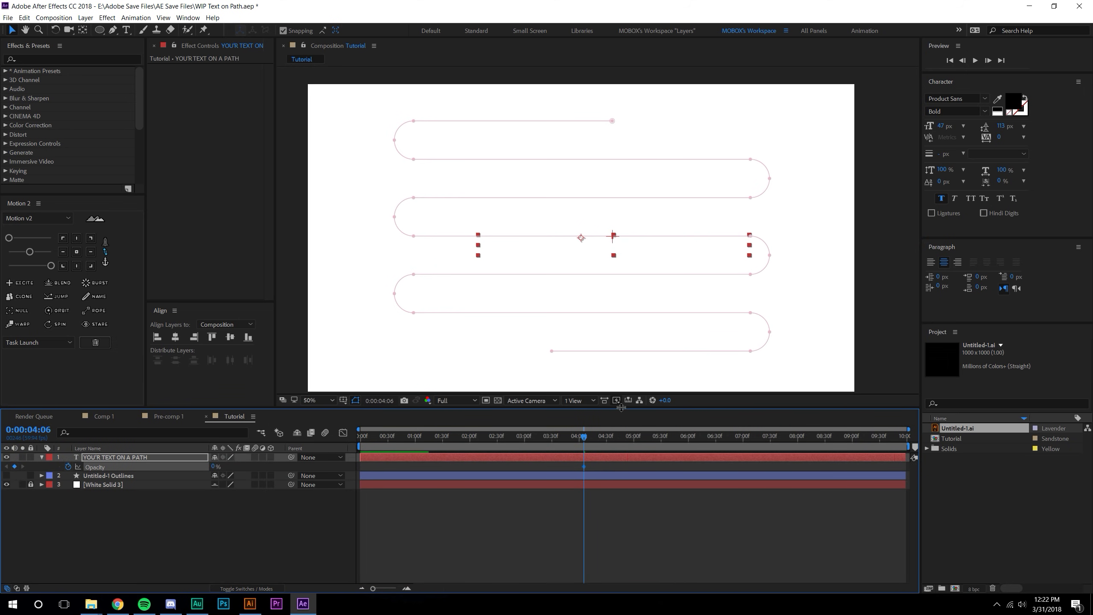
{"action": "left_click_drag", "start_coordinate": [586, 439], "coordinate": [734, 436]}
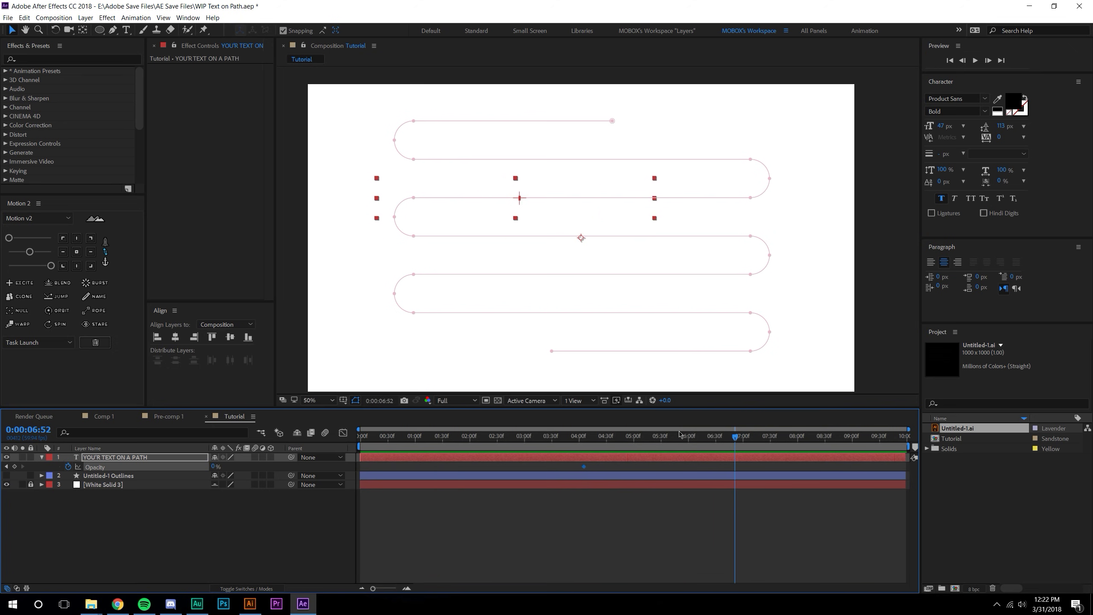
{"action": "left_click", "coordinate": [216, 468]}
{"action": "type", "text": "100"}
{"action": "key", "text": "Return"}
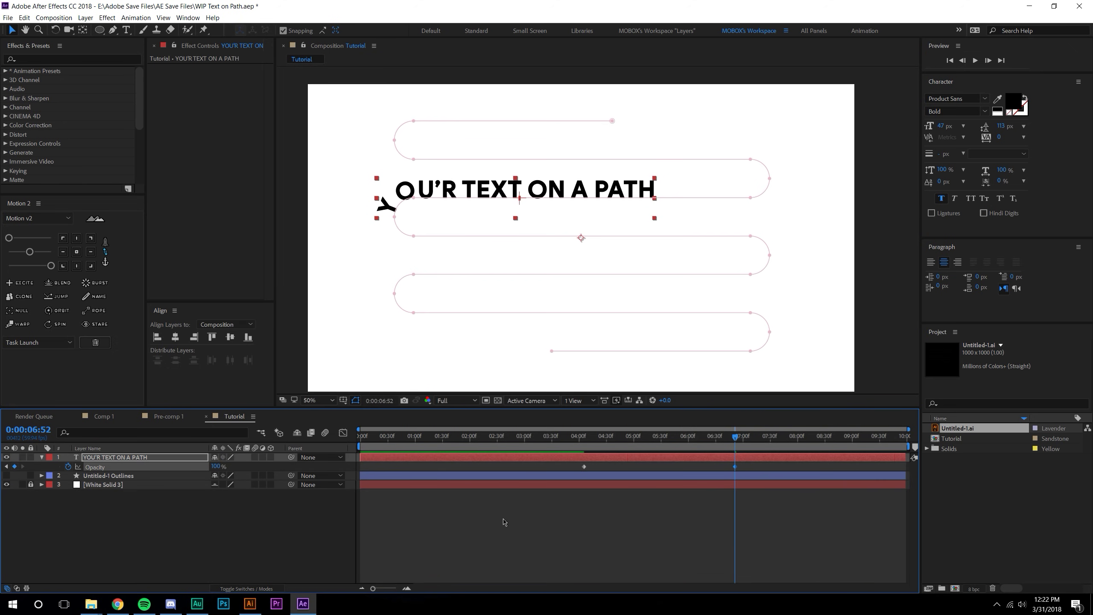
Step: Scrub through the text's fade-in to 0:00:08:46 and delete the text layer
{"action": "left_click", "coordinate": [504, 522]}
{"action": "left_click_drag", "start_coordinate": [576, 436], "coordinate": [837, 413]}
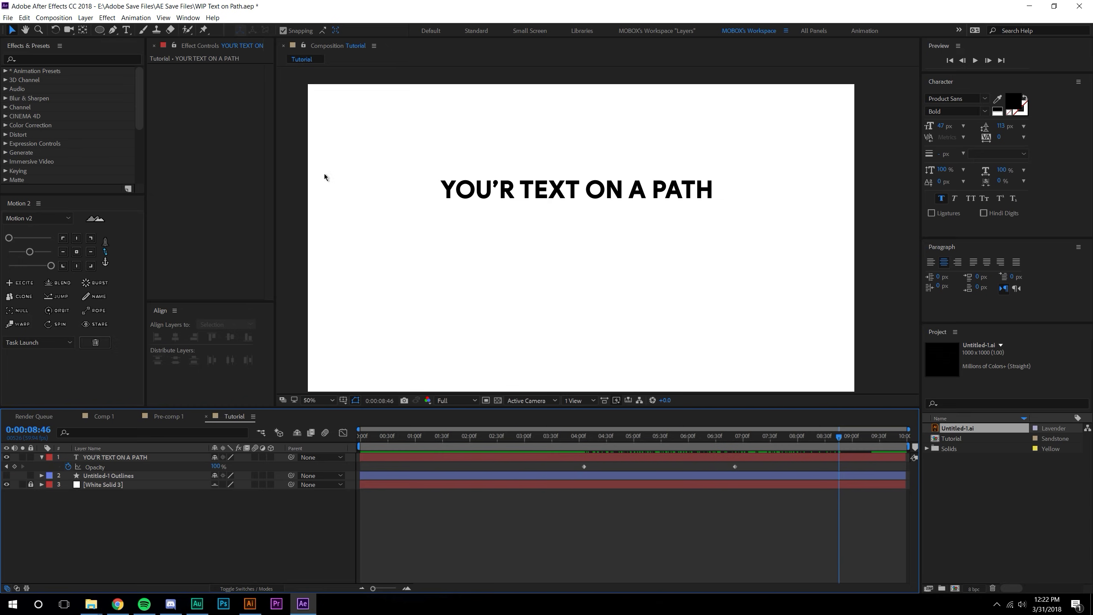
{"action": "left_click", "coordinate": [491, 191]}
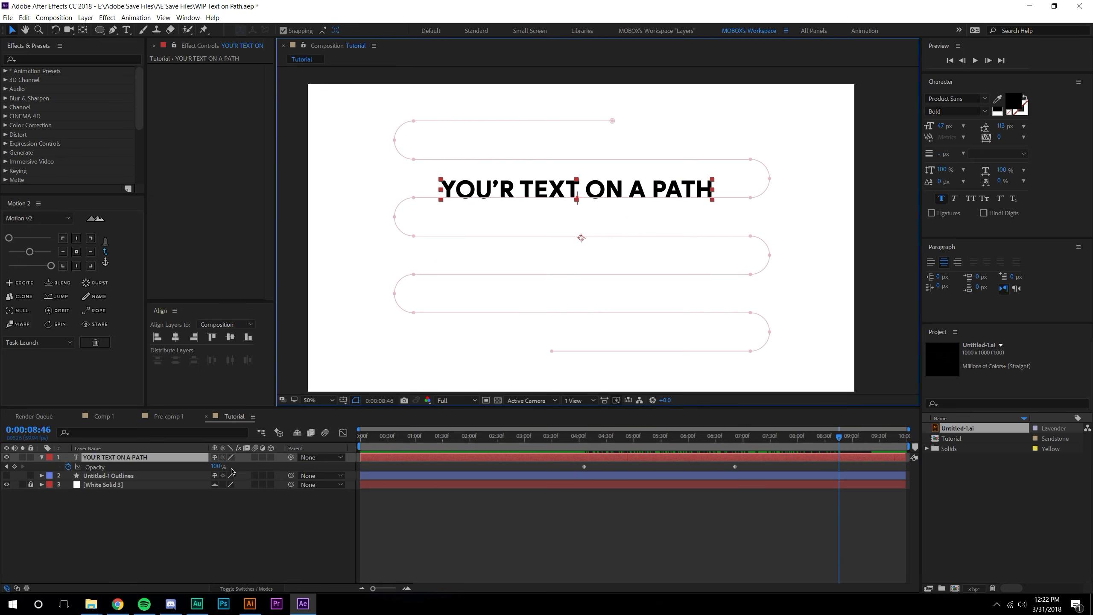
{"action": "key", "text": "Delete"}
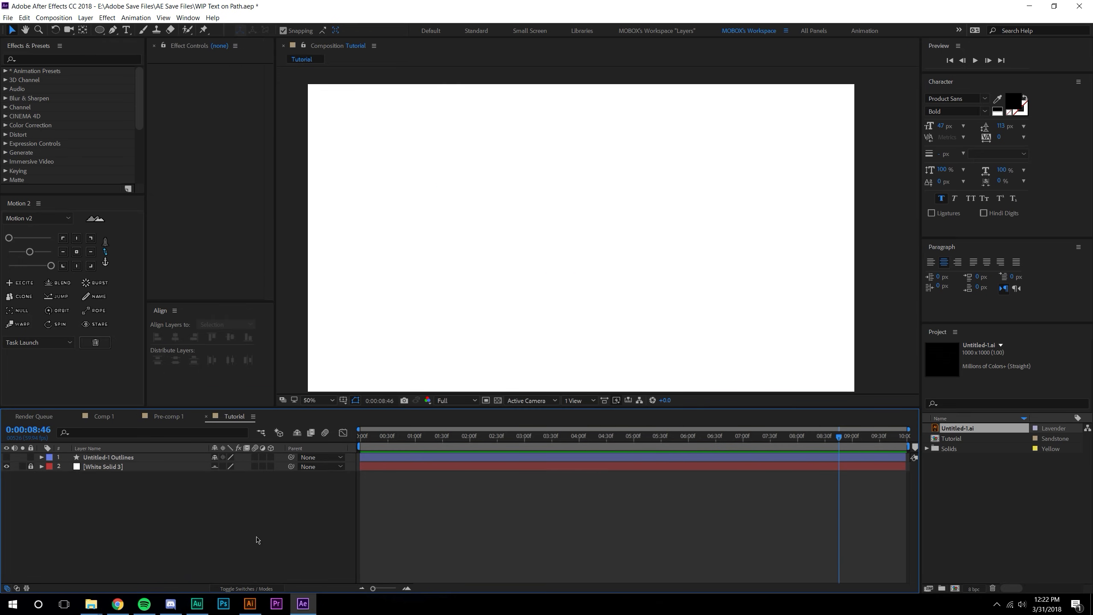
Step: Switch to Illustrator and delete the winding path from the artboard
{"action": "left_click", "coordinate": [250, 604]}
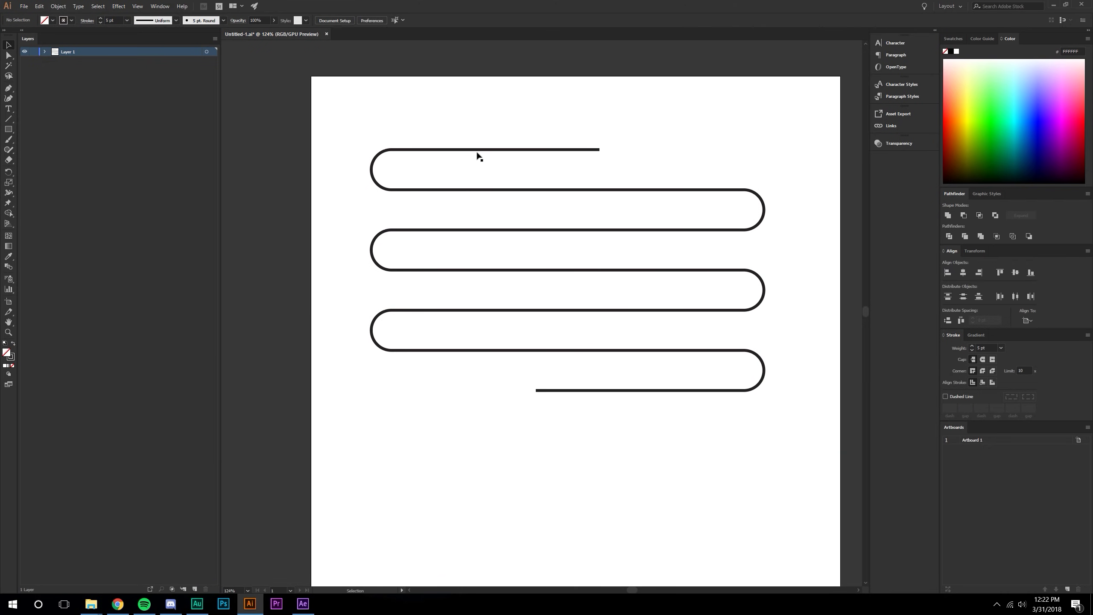
{"action": "left_click", "coordinate": [23, 6]}
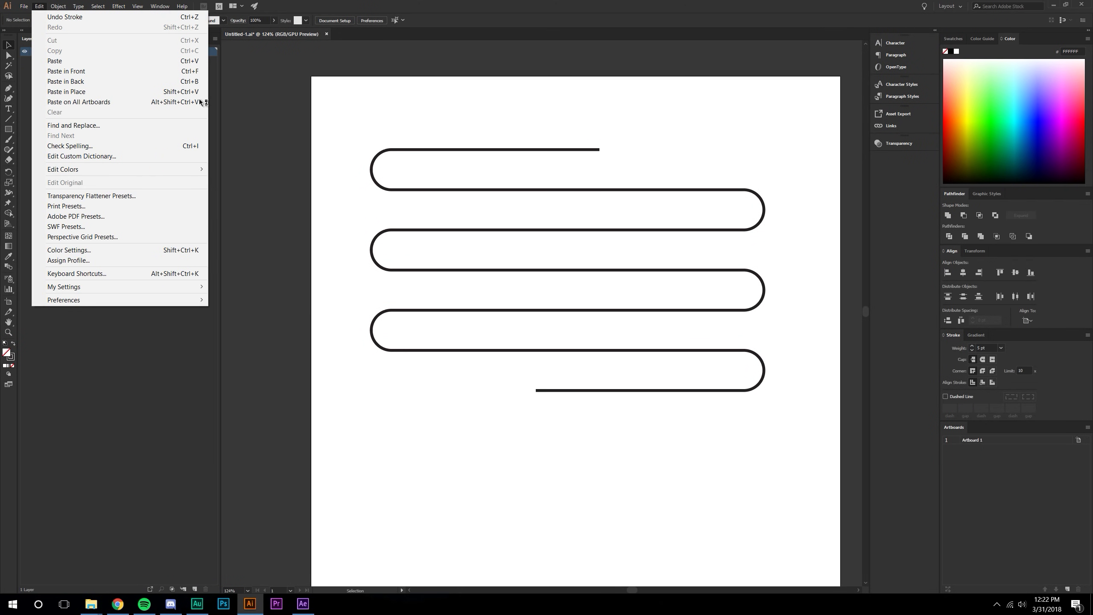
{"action": "left_click", "coordinate": [436, 393]}
{"action": "key", "text": "ctrl+a"}
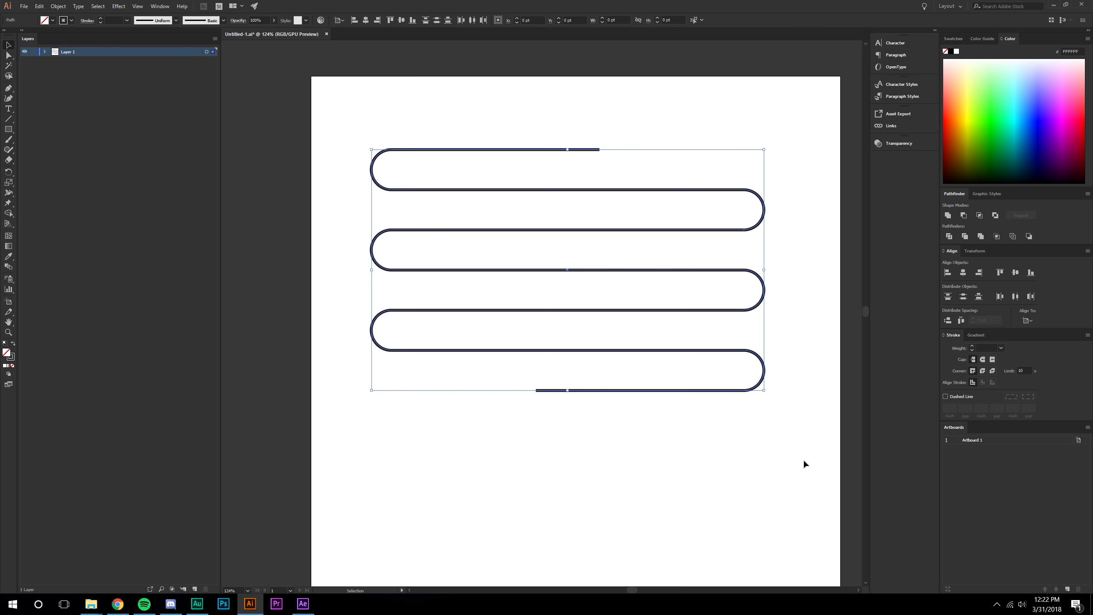
{"action": "key", "text": "Delete"}
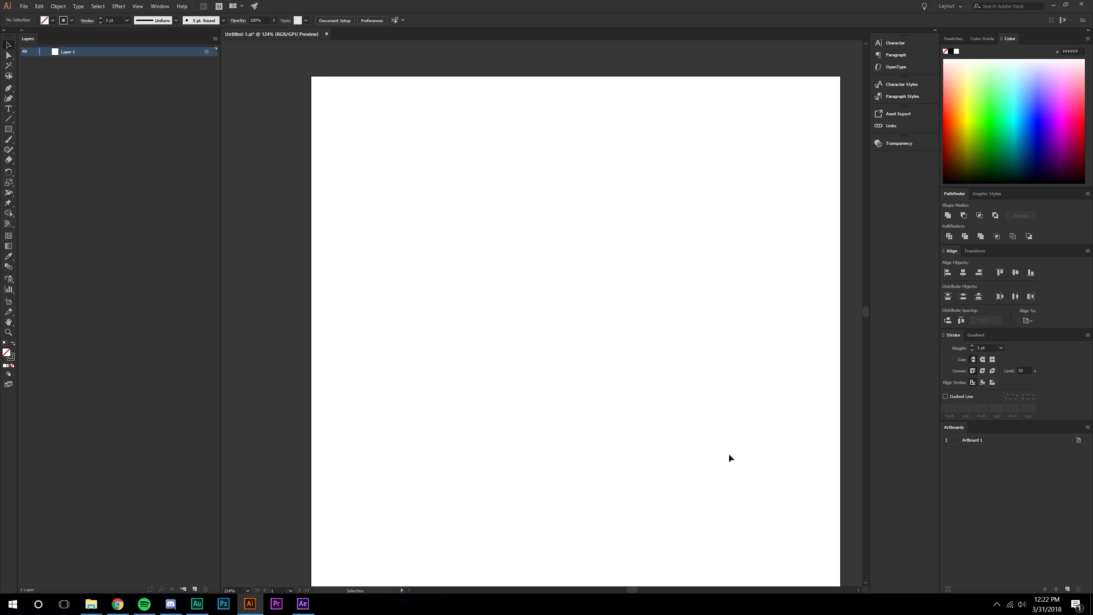
Step: Draw a large circle and a smaller circle to its right with the Ellipse tool, aligning their lowest points
{"action": "left_click", "coordinate": [9, 135]}
{"action": "left_click", "coordinate": [43, 150]}
{"action": "left_click_drag", "start_coordinate": [432, 267], "coordinate": [558, 393]}
{"action": "left_click_drag", "start_coordinate": [686, 332], "coordinate": [788, 434]}
{"action": "left_click_drag", "start_coordinate": [736, 383], "coordinate": [725, 342]}
Step: Connect the tops and the bottoms of the two circles with straight Pen tool lines
{"action": "key", "text": "p"}
{"action": "left_click", "coordinate": [495, 267]}
{"action": "left_click", "coordinate": [725, 291]}
{"action": "key", "text": "Escape"}
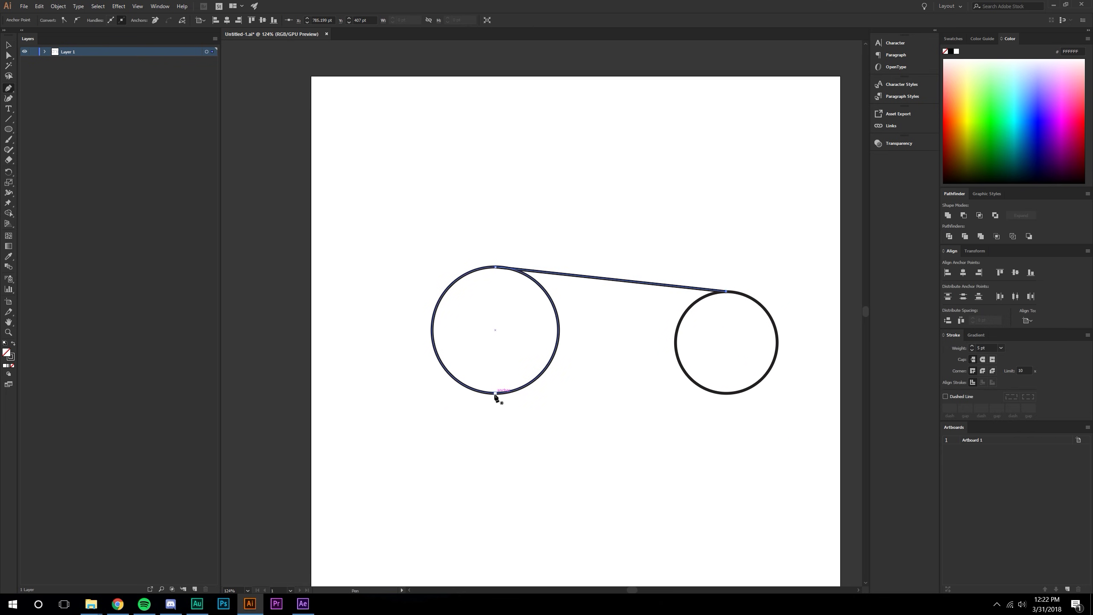
{"action": "left_click", "coordinate": [496, 393]}
{"action": "left_click", "coordinate": [725, 393]}
{"action": "key", "text": "v"}
{"action": "left_click", "coordinate": [378, 309]}
{"action": "left_click_drag", "start_coordinate": [12, 162], "coordinate": [43, 181]}
{"action": "left_click_drag", "start_coordinate": [525, 298], "coordinate": [559, 297]}
{"action": "left_click_drag", "start_coordinate": [515, 329], "coordinate": [560, 314]}
{"action": "left_click_drag", "start_coordinate": [610, 258], "coordinate": [619, 404]}
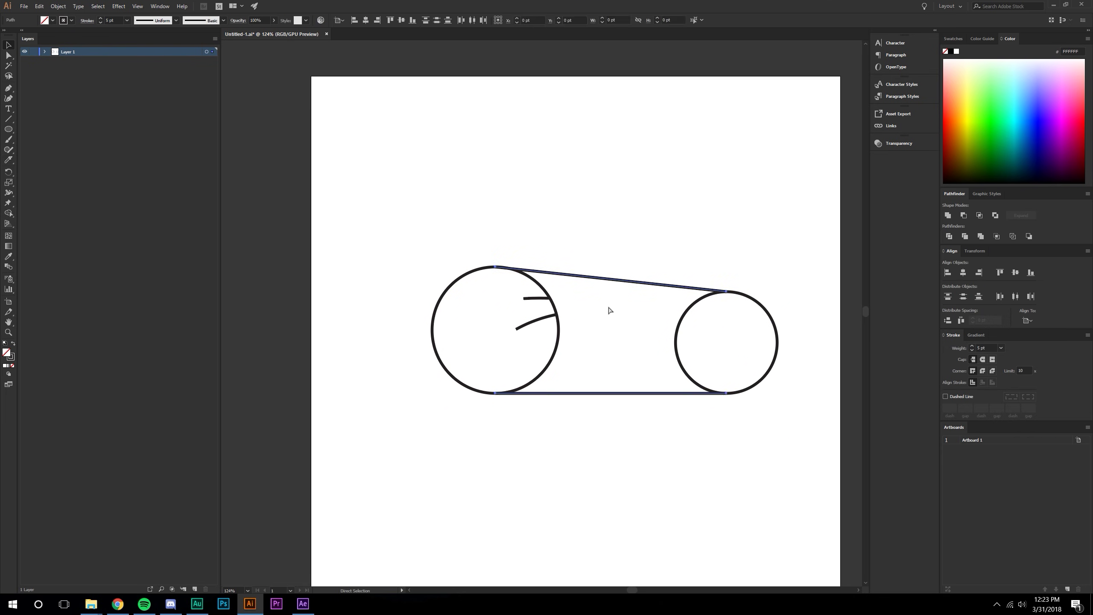
{"action": "key", "text": "ctrl+z"}
{"action": "key", "text": "ctrl+z"}
{"action": "key", "text": "ctrl+z"}
{"action": "key", "text": "ctrl+z"}
Step: Close the connecting shape at the large circle with the Pen tool and unite it with both circles into one outline
{"action": "key", "text": "p"}
{"action": "left_click", "coordinate": [496, 266]}
{"action": "left_click", "coordinate": [495, 394]}
{"action": "left_click_drag", "start_coordinate": [531, 260], "coordinate": [570, 293]}
{"action": "left_click", "coordinate": [948, 215]}
{"action": "left_click", "coordinate": [762, 306], "text": "shift"}
{"action": "left_click", "coordinate": [947, 215]}
{"action": "left_click", "coordinate": [559, 241]}
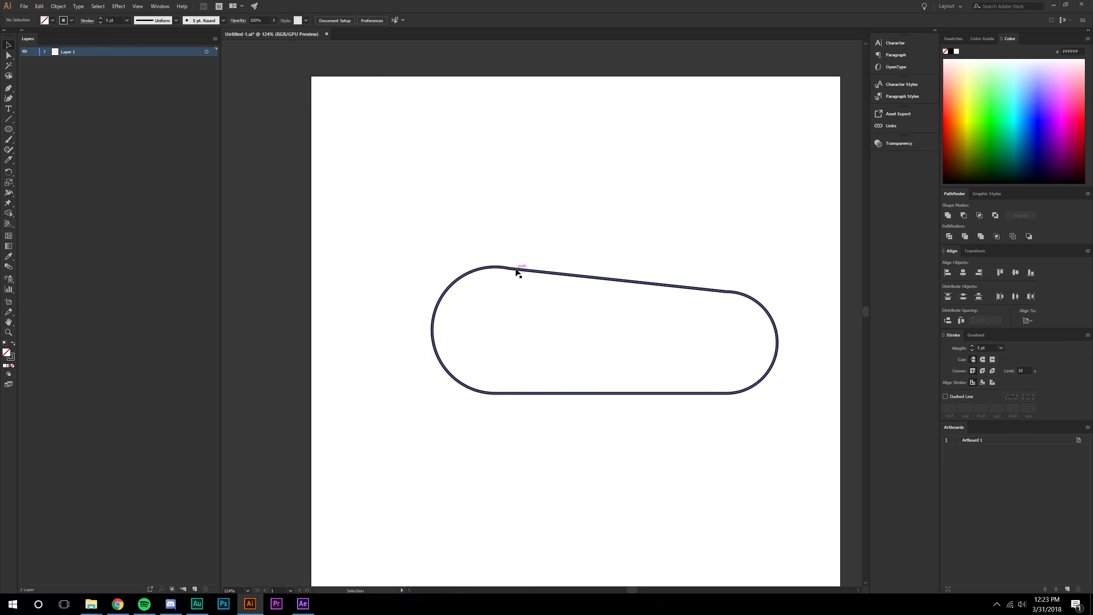
Step: Select the tank track outline and centre it horizontally and vertically on the artboard
{"action": "left_click_drag", "start_coordinate": [364, 225], "coordinate": [785, 434]}
{"action": "left_click_drag", "start_coordinate": [695, 293], "coordinate": [664, 309]}
{"action": "left_click", "coordinate": [964, 274]}
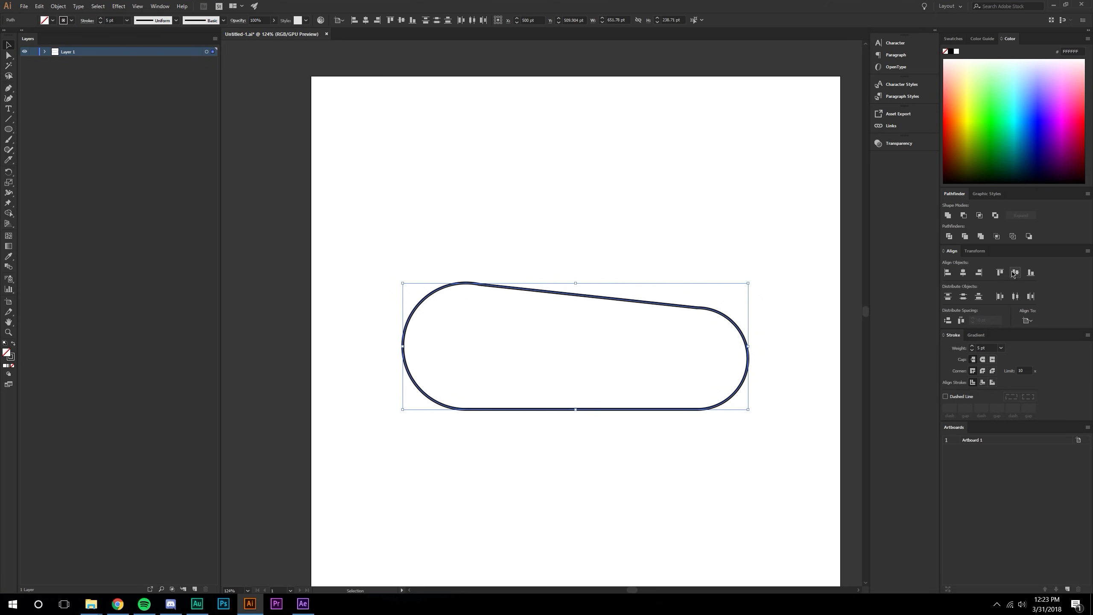
{"action": "left_click", "coordinate": [1016, 273]}
Step: Save the drawing to the Desktop as the Illustrator file "Tank Track" with the Illustrator CC options, and switch back to After Effects
{"action": "left_click", "coordinate": [23, 6]}
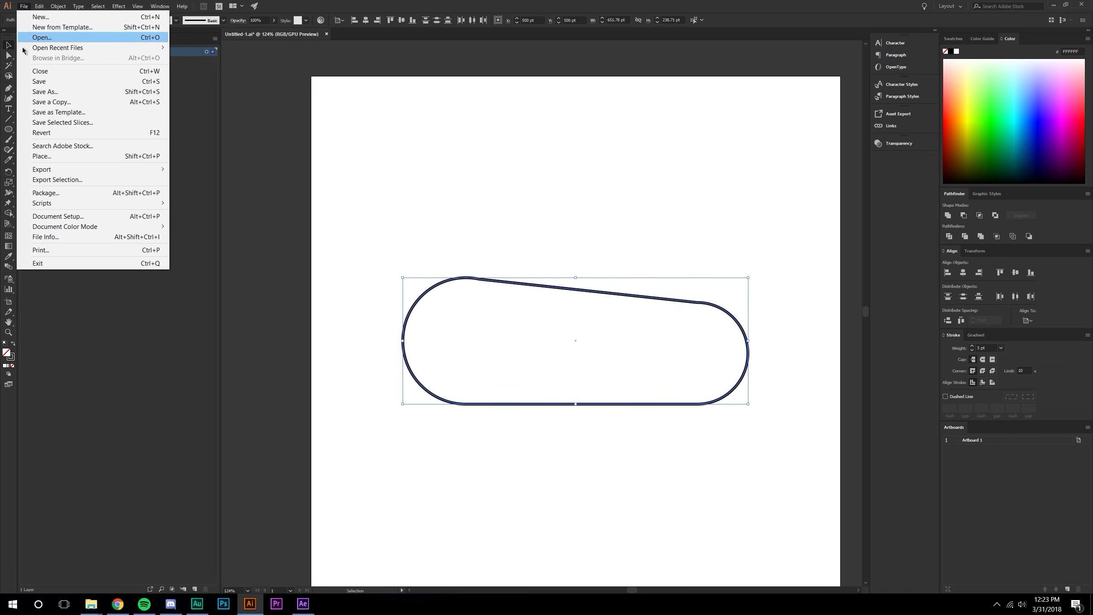
{"action": "left_click", "coordinate": [28, 91]}
{"action": "type", "text": "Tank Track"}
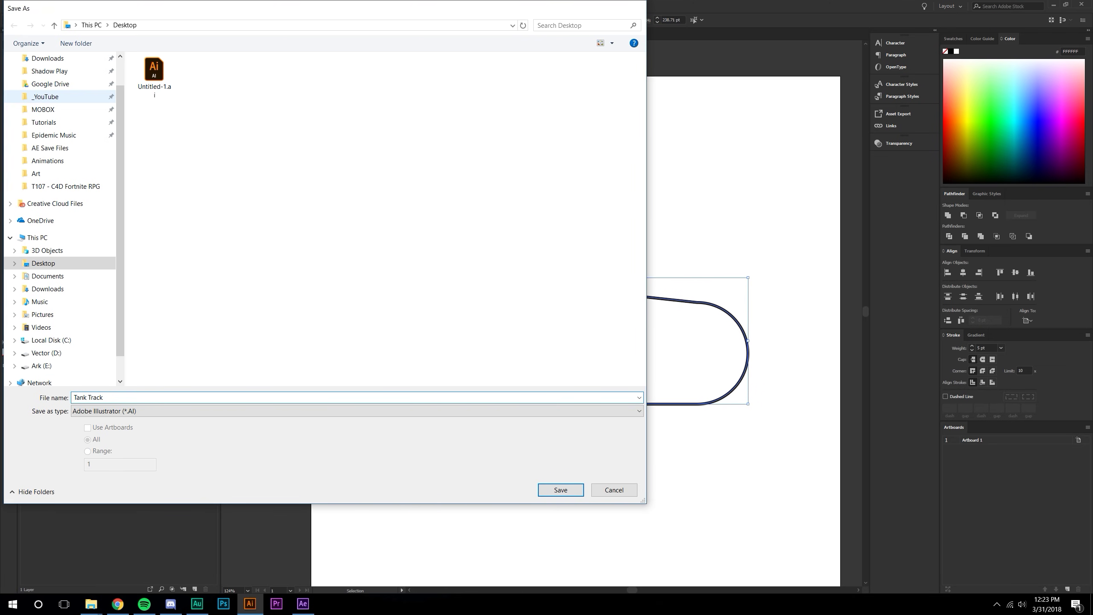
{"action": "key", "text": "Return"}
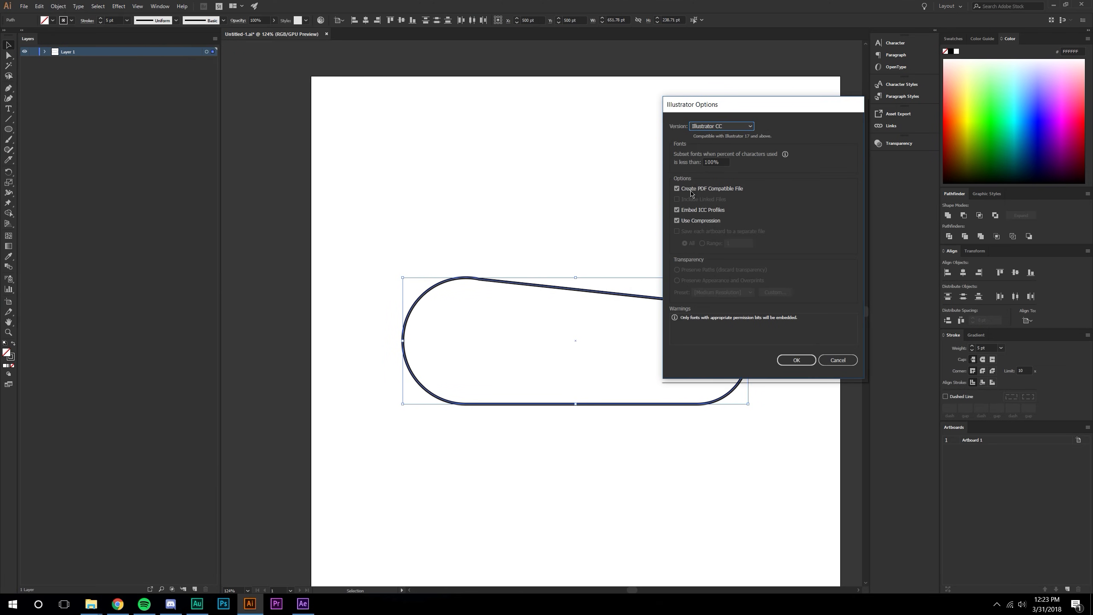
{"action": "left_click", "coordinate": [794, 360]}
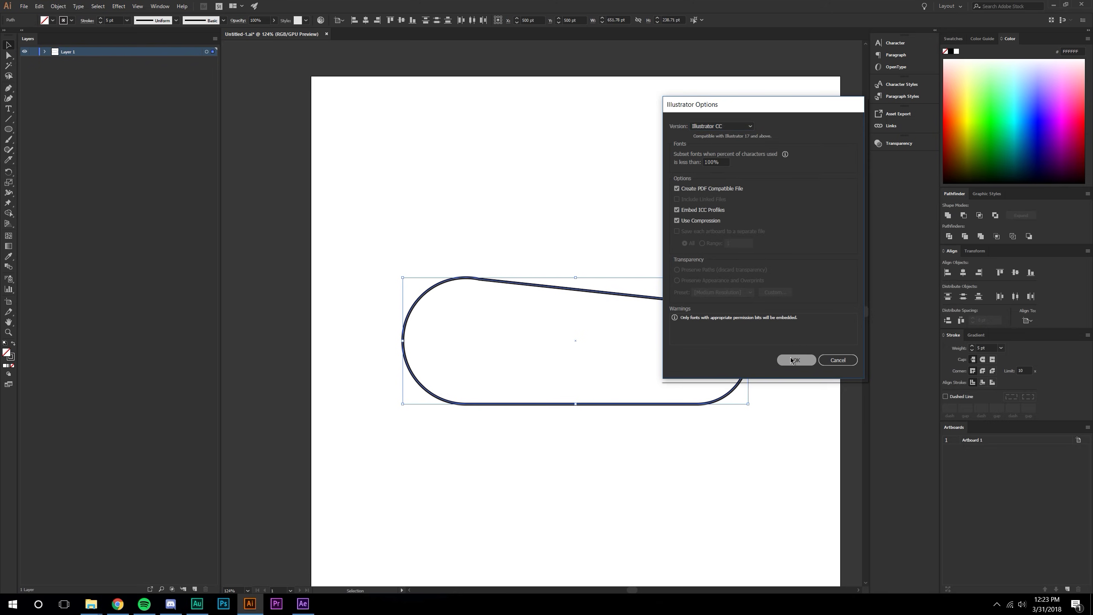
{"action": "left_click", "coordinate": [300, 607]}
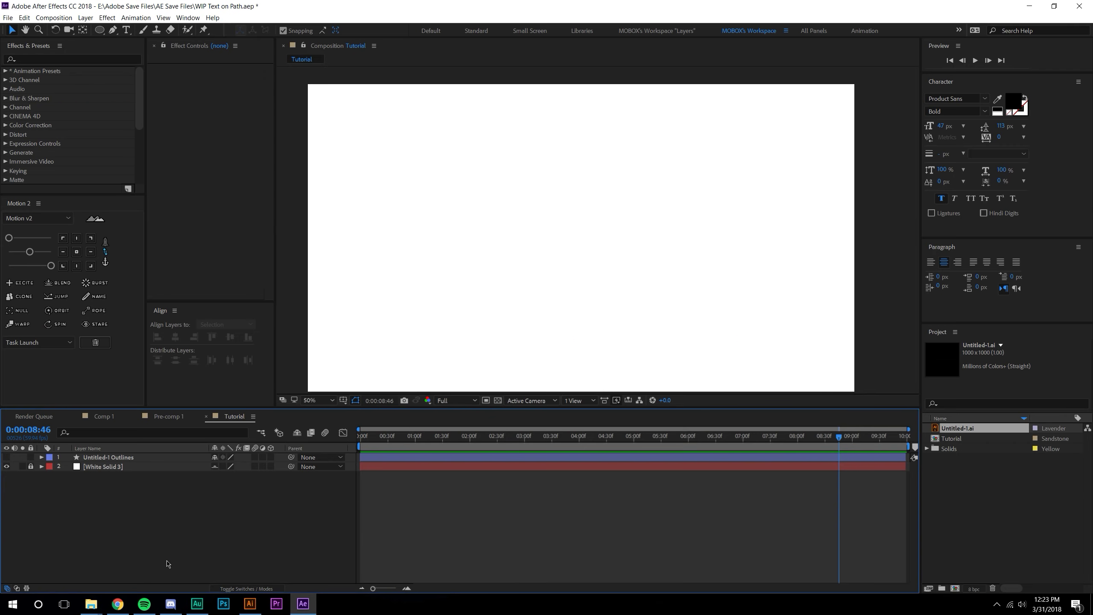
Step: Import Tank Track.ai from the Desktop into the project and add it as a layer in the Tutorial composition
{"action": "mouse_move", "coordinate": [91, 604]}
{"action": "left_click", "coordinate": [56, 560]}
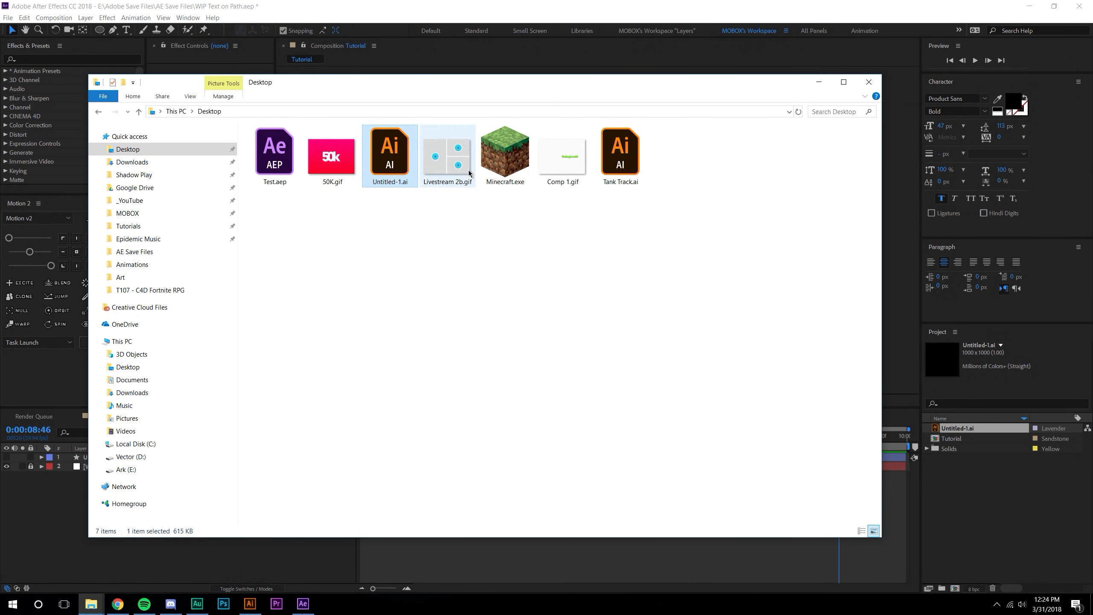
{"action": "left_click_drag", "start_coordinate": [601, 86], "coordinate": [968, 495]}
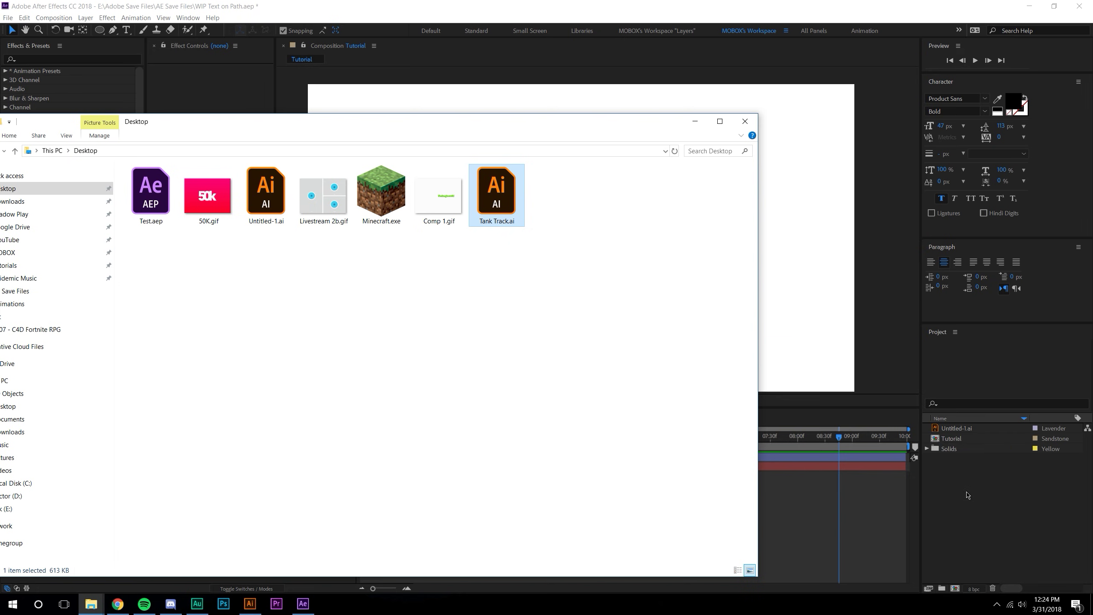
{"action": "left_click", "coordinate": [991, 468]}
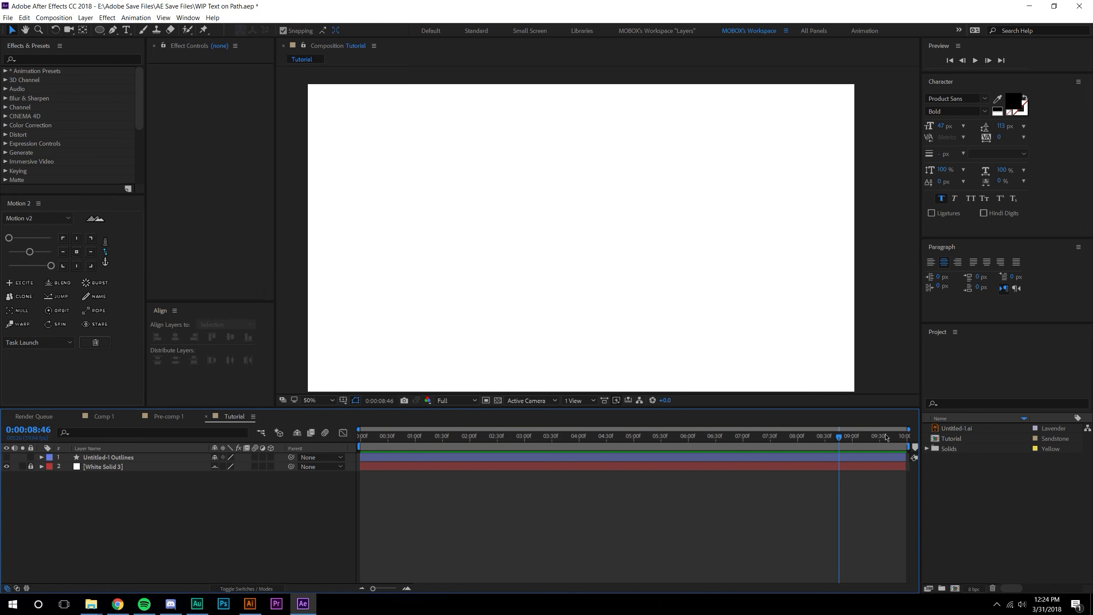
{"action": "left_click_drag", "start_coordinate": [968, 449], "coordinate": [586, 238]}
{"action": "key", "text": "."}
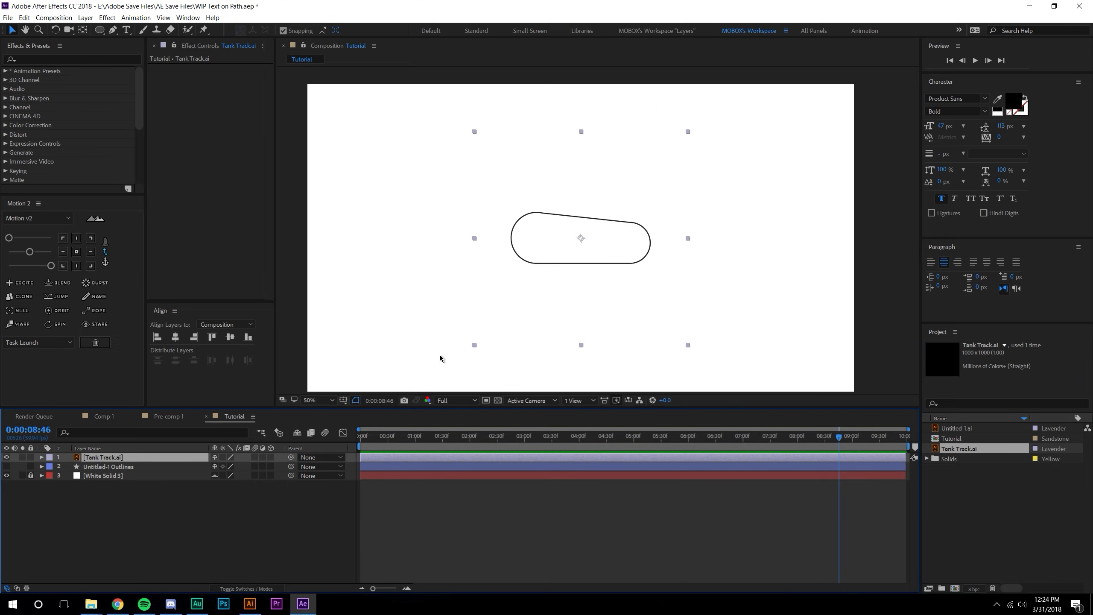
Step: Create shapes from the Tank Track.ai vector layer and delete the original Illustrator layer
{"action": "right_click", "coordinate": [98, 459]}
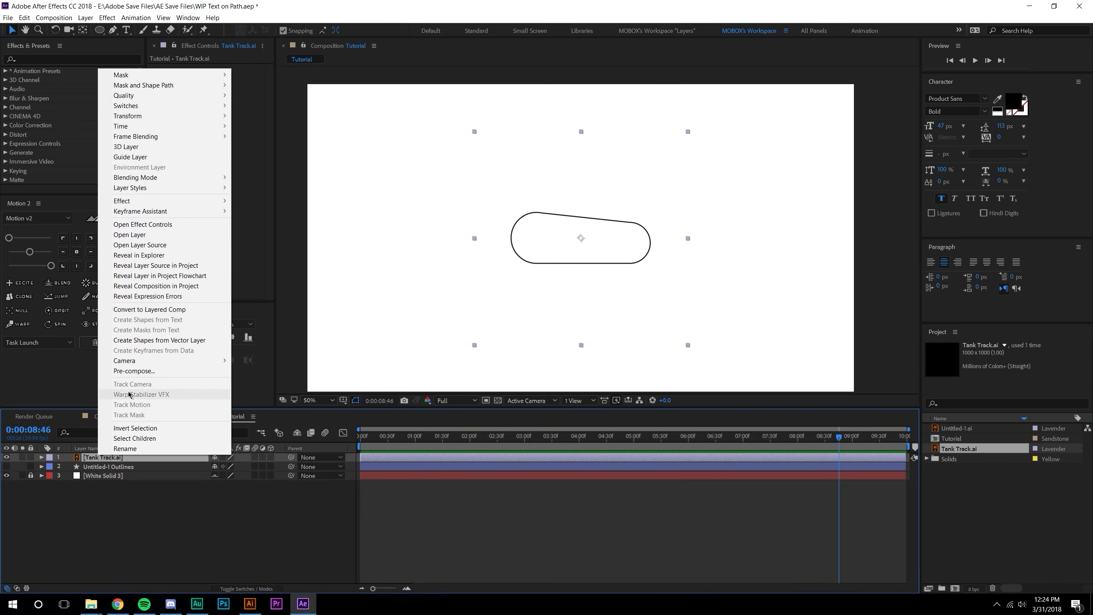
{"action": "left_click", "coordinate": [145, 341]}
{"action": "left_click", "coordinate": [149, 528]}
{"action": "left_click", "coordinate": [115, 467]}
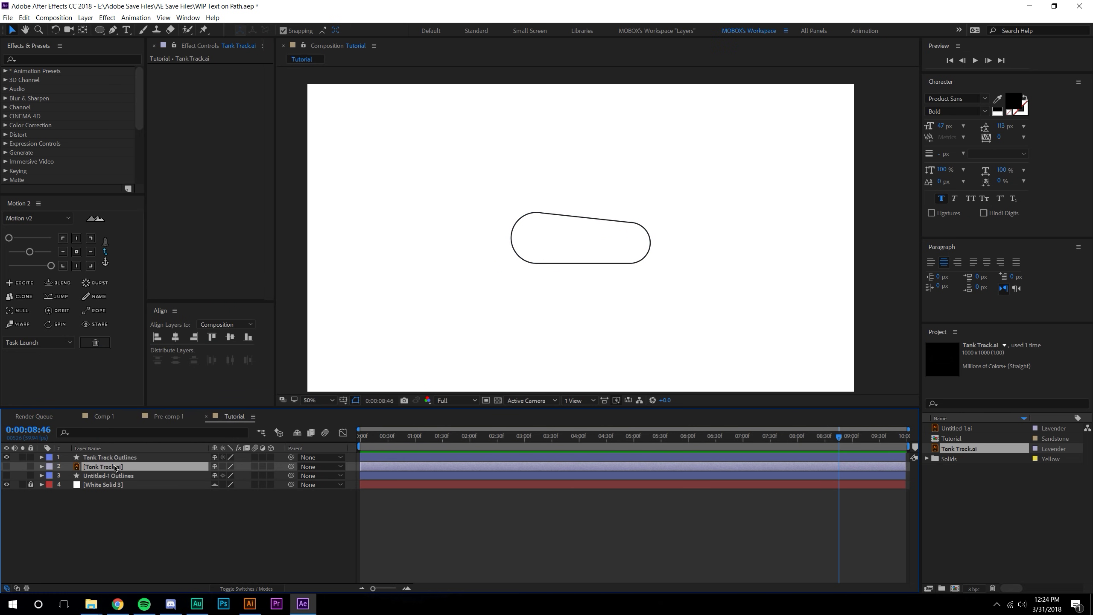
{"action": "key", "text": "Delete"}
Step: Add a text layer reading "i am a tank i am tank i am a tank" beside the tank track outline
{"action": "left_click", "coordinate": [126, 30]}
{"action": "left_click", "coordinate": [468, 217]}
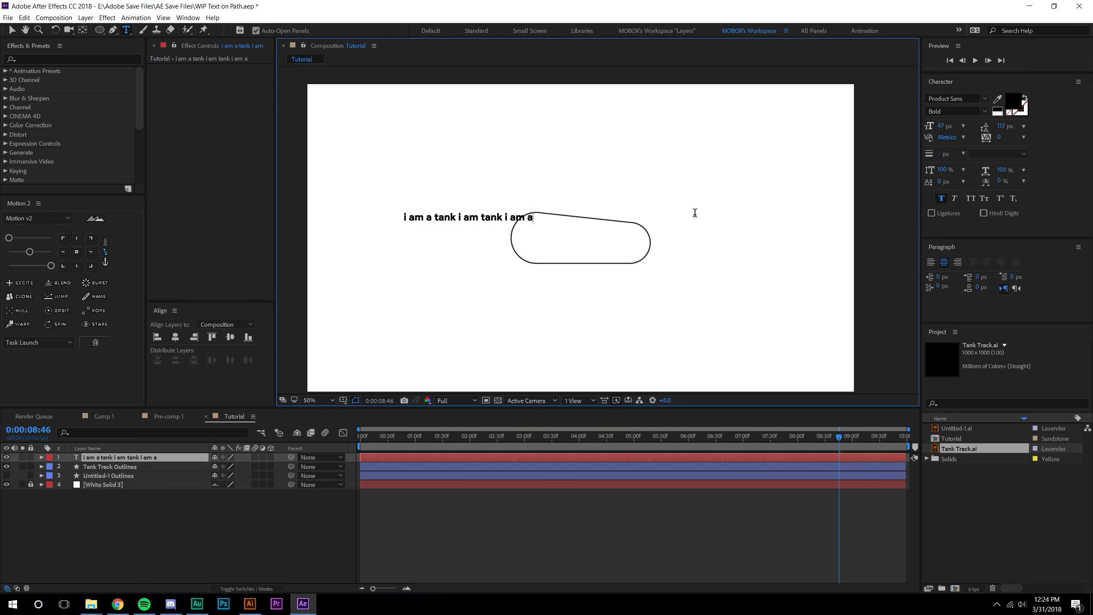
{"action": "type", "text": "tank"}
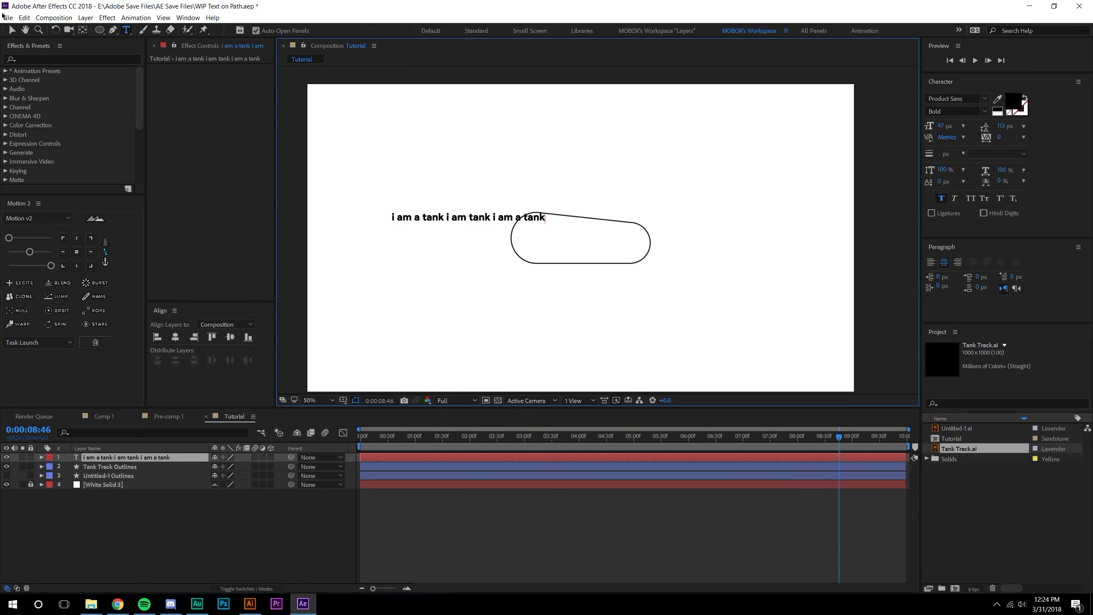
{"action": "left_click", "coordinate": [11, 29]}
{"action": "left_click", "coordinate": [232, 524]}
{"action": "left_click", "coordinate": [445, 220]}
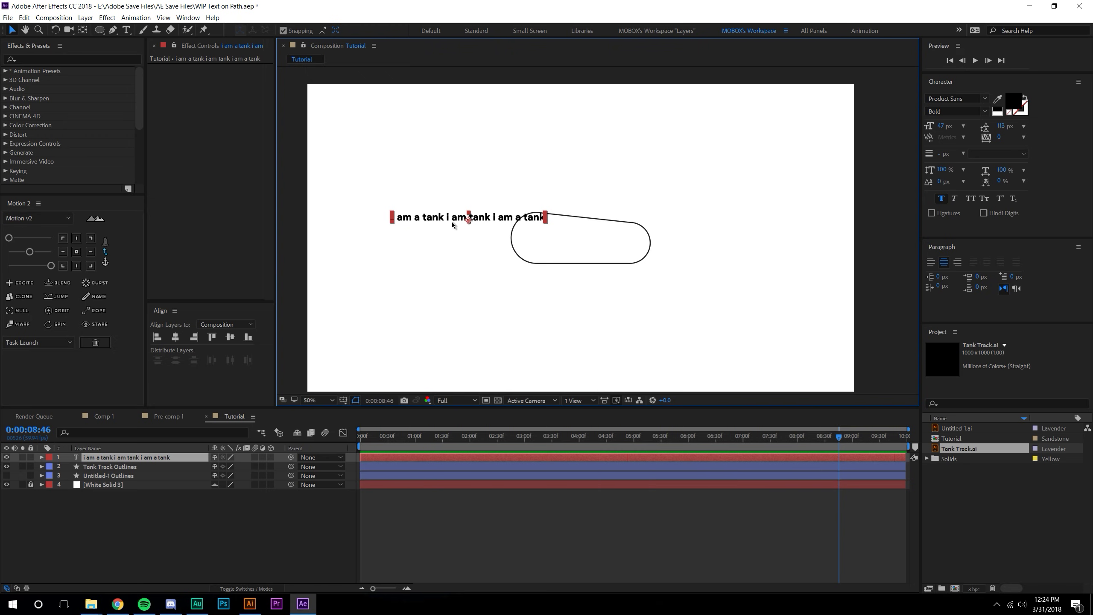
Step: Add a new mask to the "i am a tank" text layer
{"action": "scroll", "coordinate": [452, 222], "scroll_direction": "up", "scroll_amount": 2}
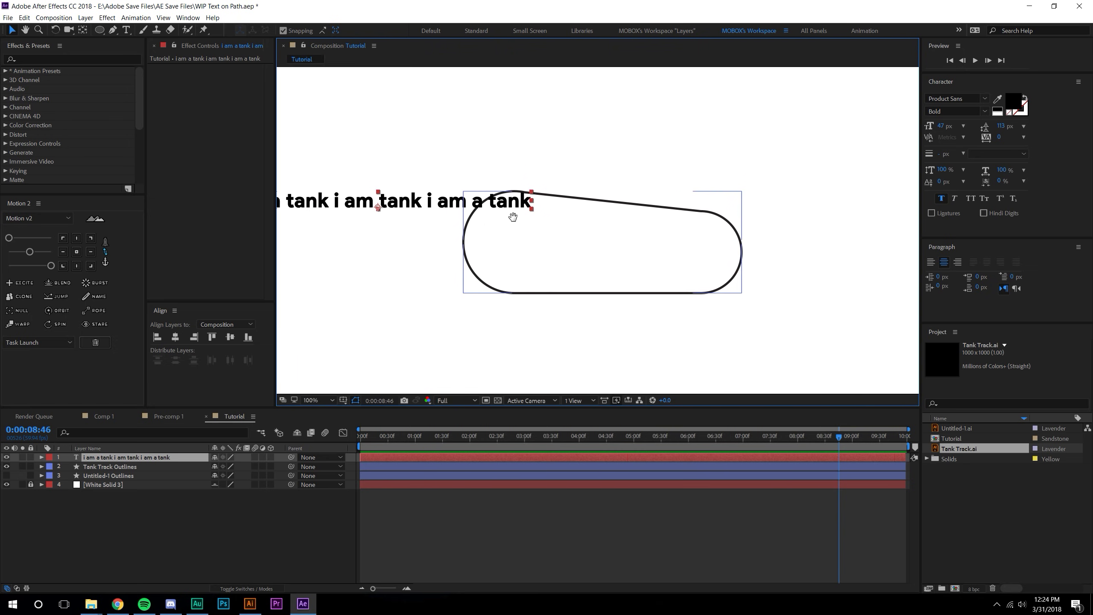
{"action": "right_click", "coordinate": [122, 462]}
{"action": "mouse_move", "coordinate": [241, 79]}
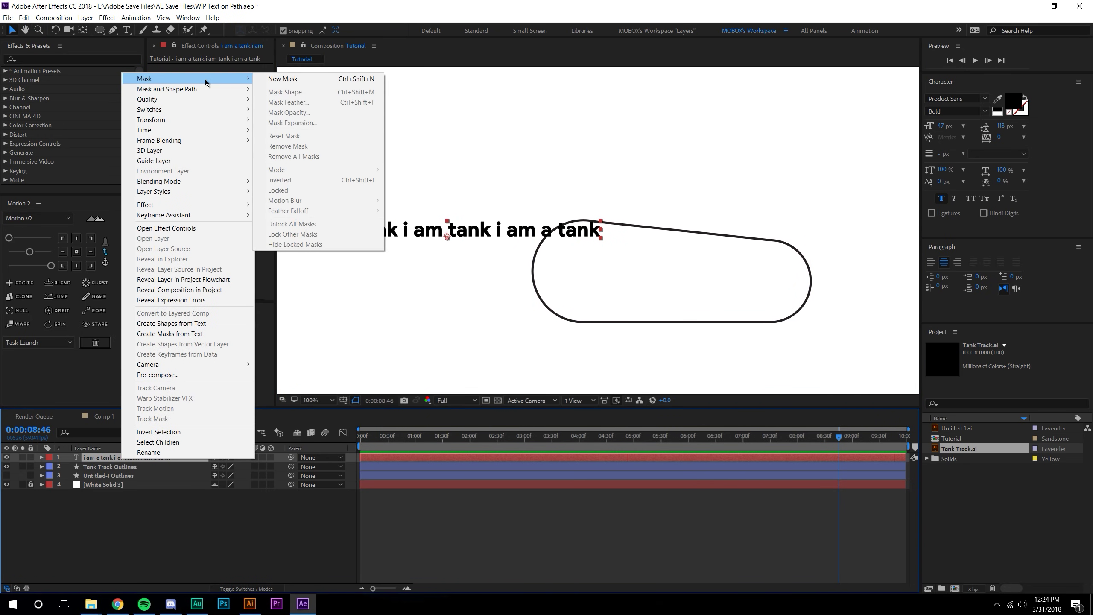
{"action": "left_click", "coordinate": [343, 80]}
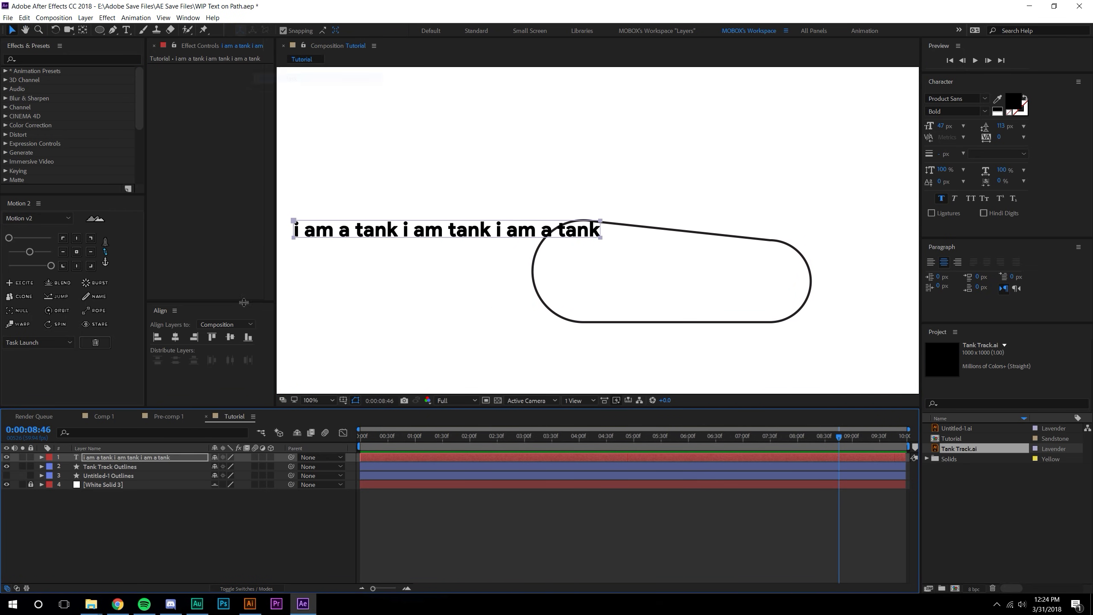
Step: Reveal the Path property of Path 1 in the Tank Track Outlines layer and copy it
{"action": "left_click", "coordinate": [42, 467]}
{"action": "left_click", "coordinate": [51, 476]}
{"action": "left_click", "coordinate": [59, 485]}
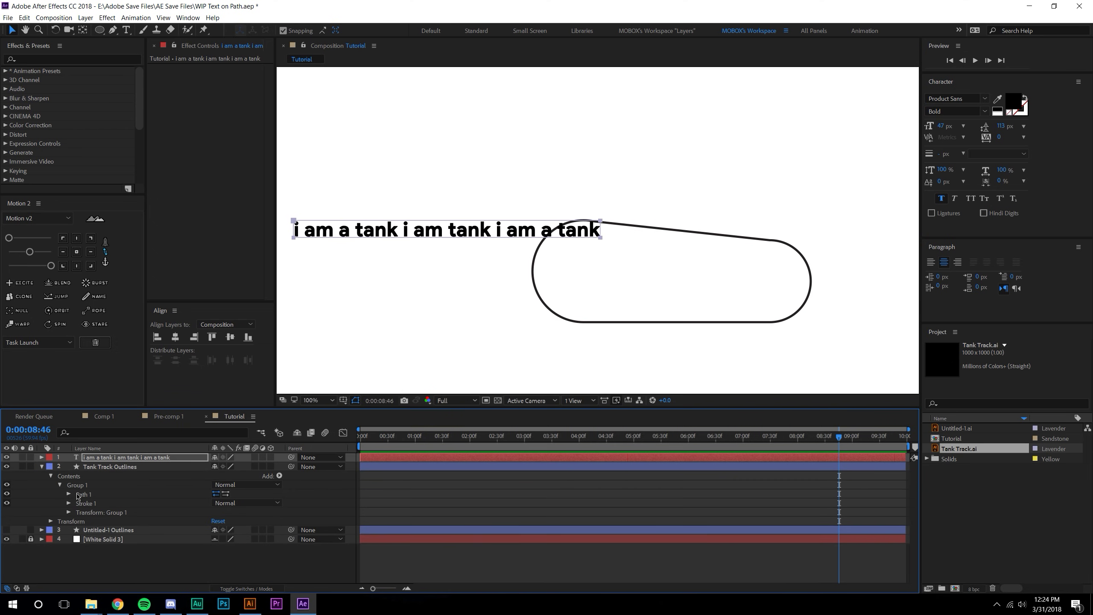
{"action": "left_click", "coordinate": [83, 494]}
{"action": "left_click", "coordinate": [69, 494]}
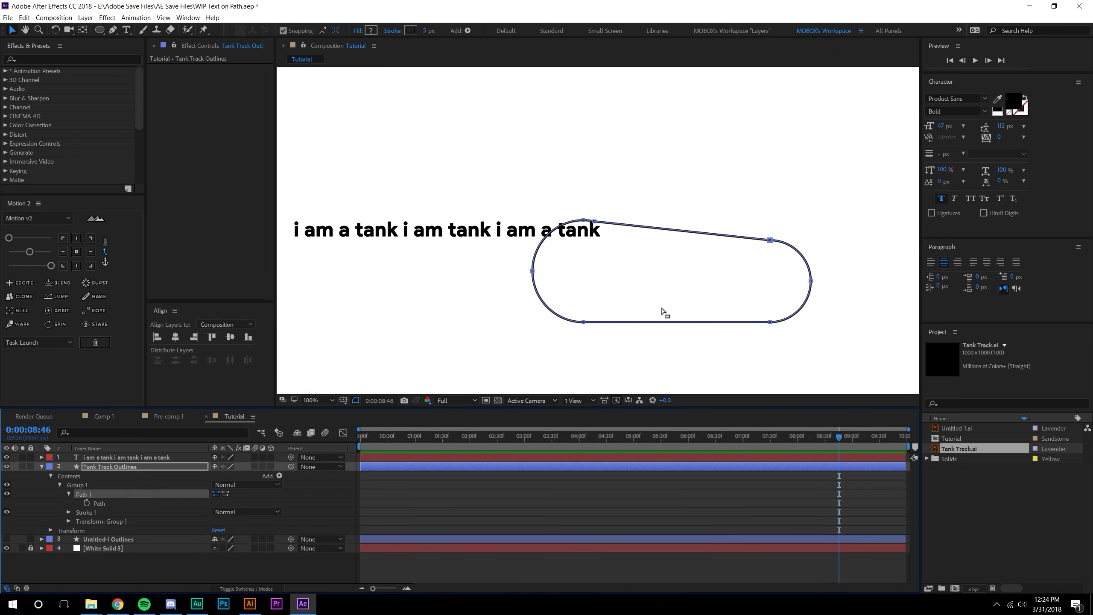
{"action": "left_click", "coordinate": [101, 505]}
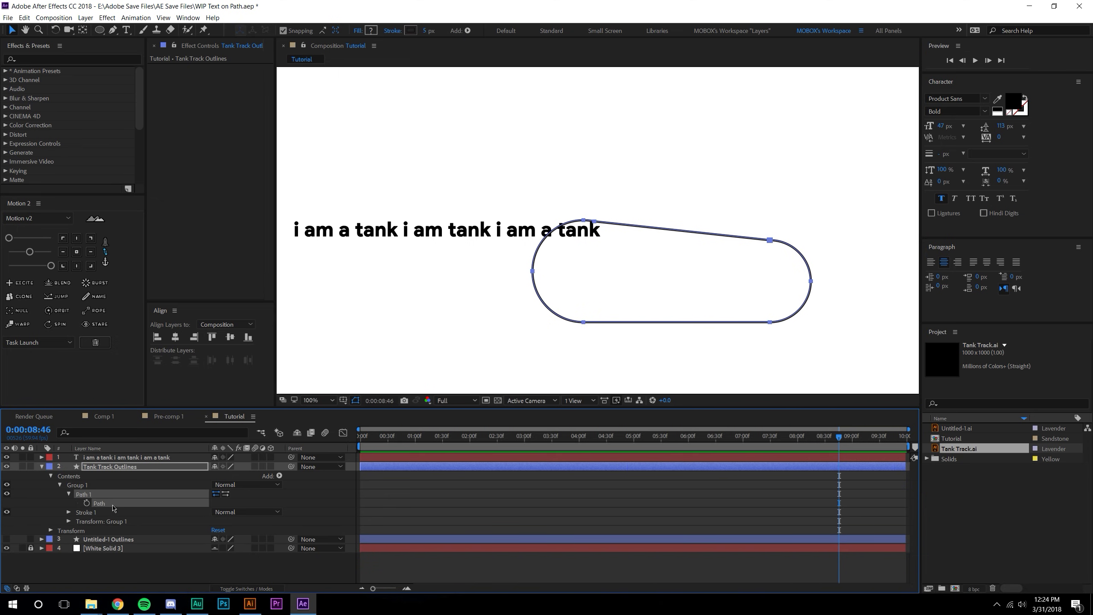
Step: Paste the copied tank track path into the Mask Path of the text layer's Mask 1
{"action": "left_click", "coordinate": [117, 458]}
{"action": "key", "text": "ctrl+v"}
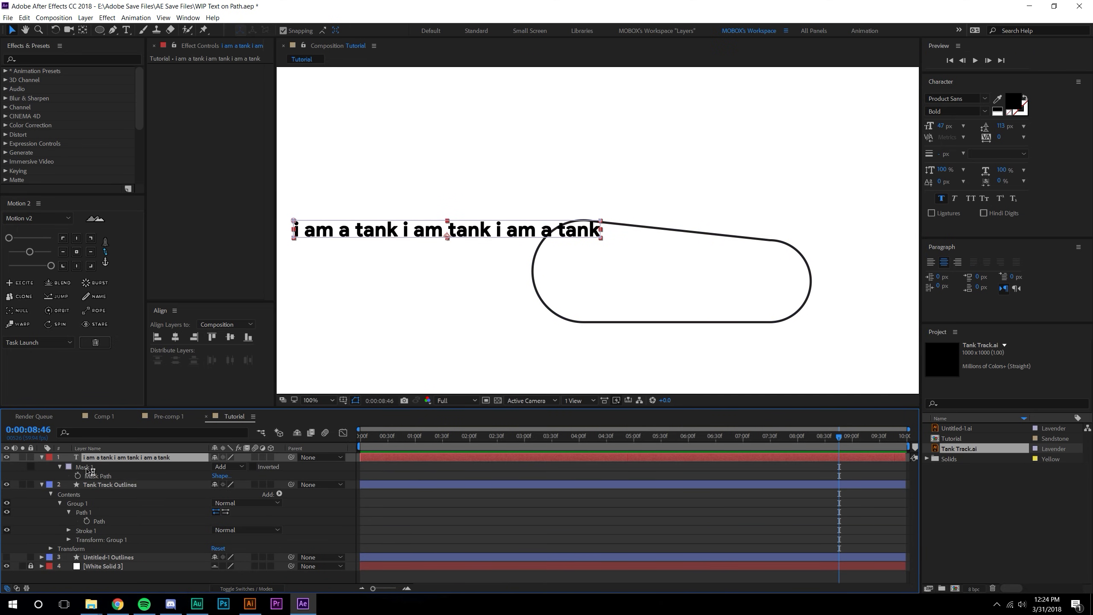
{"action": "left_click", "coordinate": [100, 476]}
{"action": "scroll", "coordinate": [554, 228], "scroll_direction": "down", "scroll_amount": 2}
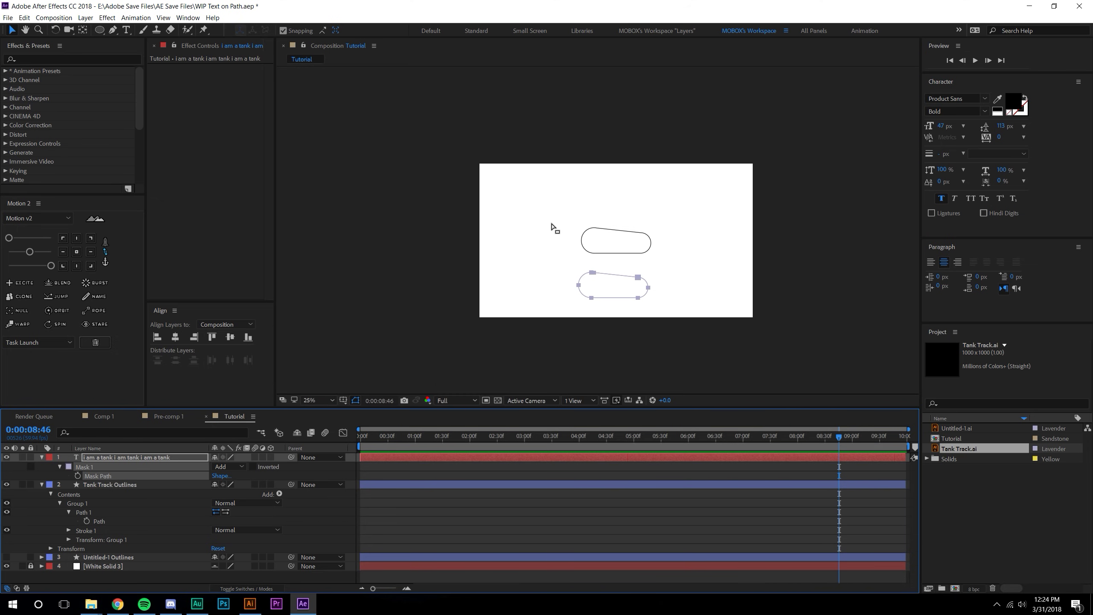
{"action": "scroll", "coordinate": [629, 286], "scroll_direction": "up", "scroll_amount": 1}
{"action": "left_click_drag", "start_coordinate": [634, 298], "coordinate": [605, 220]}
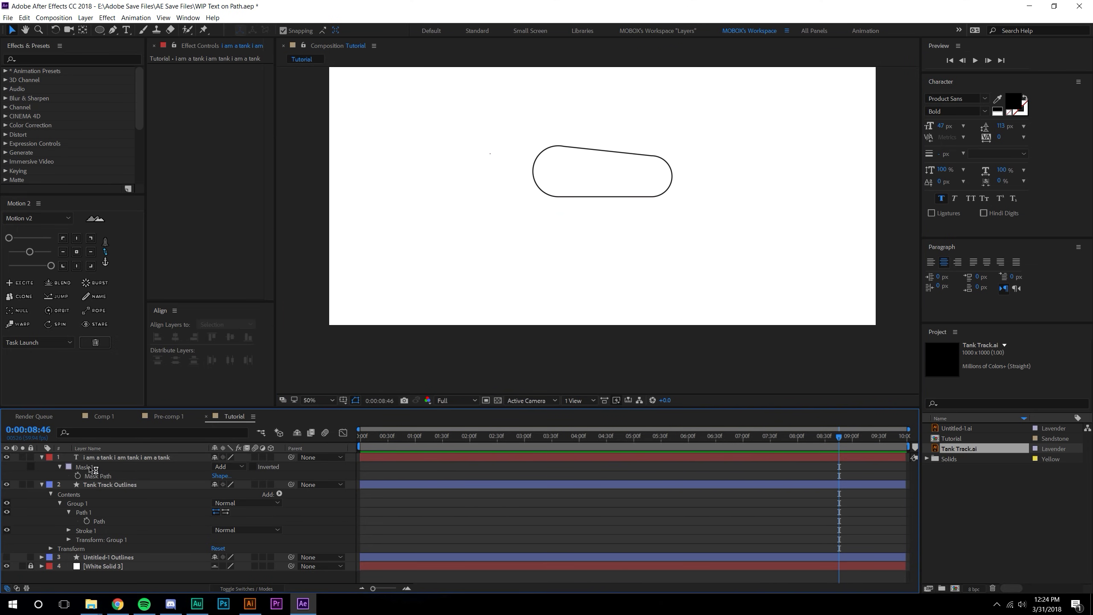
Step: Set the text layer's Path option to Mask 1 so the text follows the tank track
{"action": "left_click", "coordinate": [46, 459]}
{"action": "left_click", "coordinate": [43, 458]}
{"action": "left_click", "coordinate": [43, 458]}
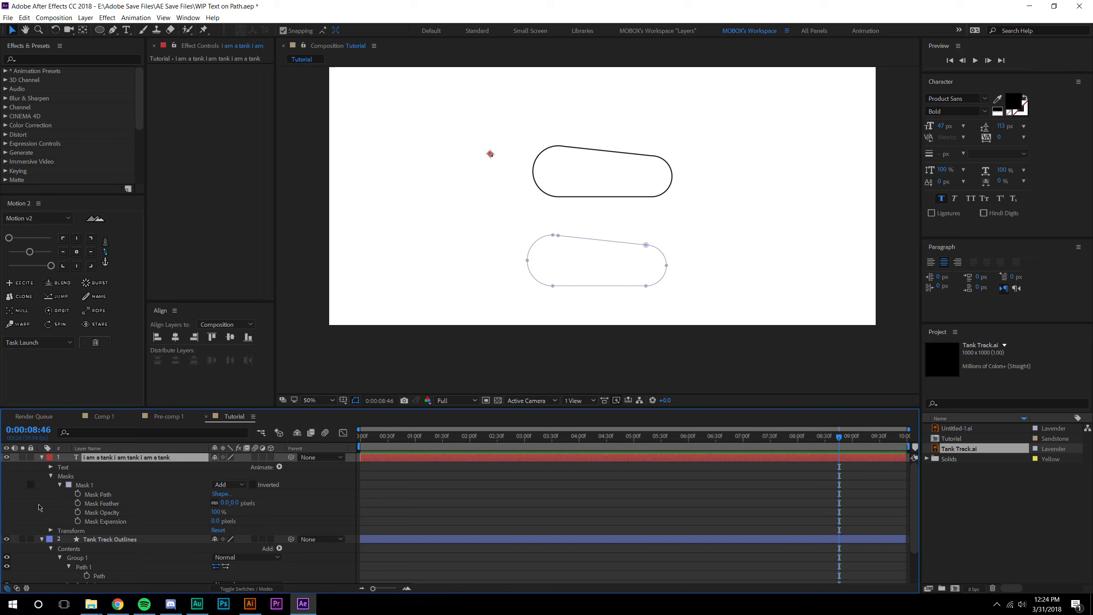
{"action": "left_click", "coordinate": [41, 541]}
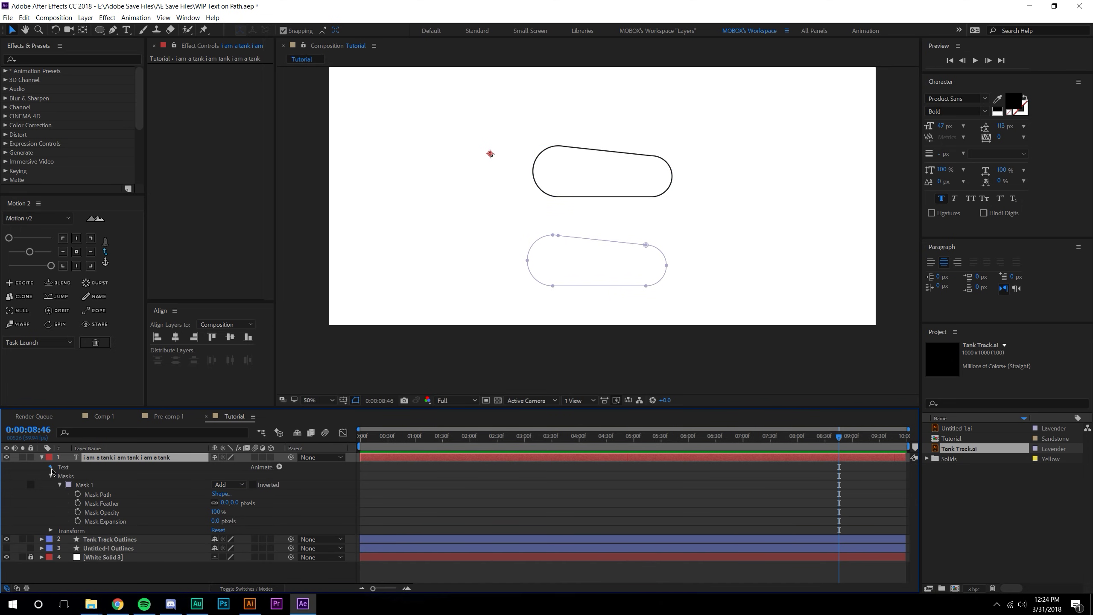
{"action": "left_click", "coordinate": [51, 467]}
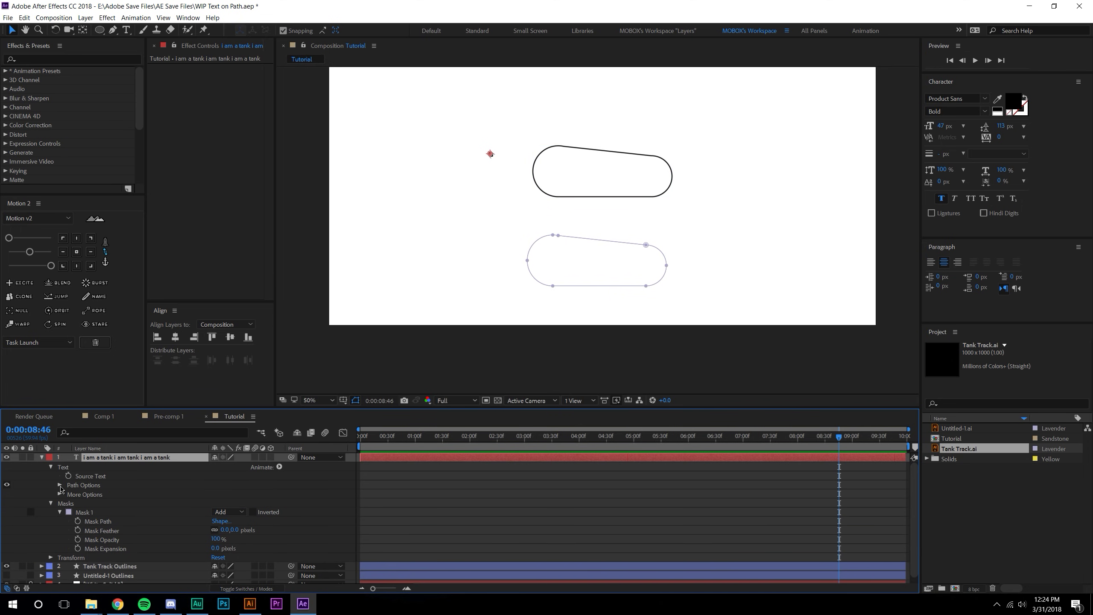
{"action": "left_click", "coordinate": [60, 485]}
{"action": "left_click", "coordinate": [245, 494]}
{"action": "left_click", "coordinate": [226, 515]}
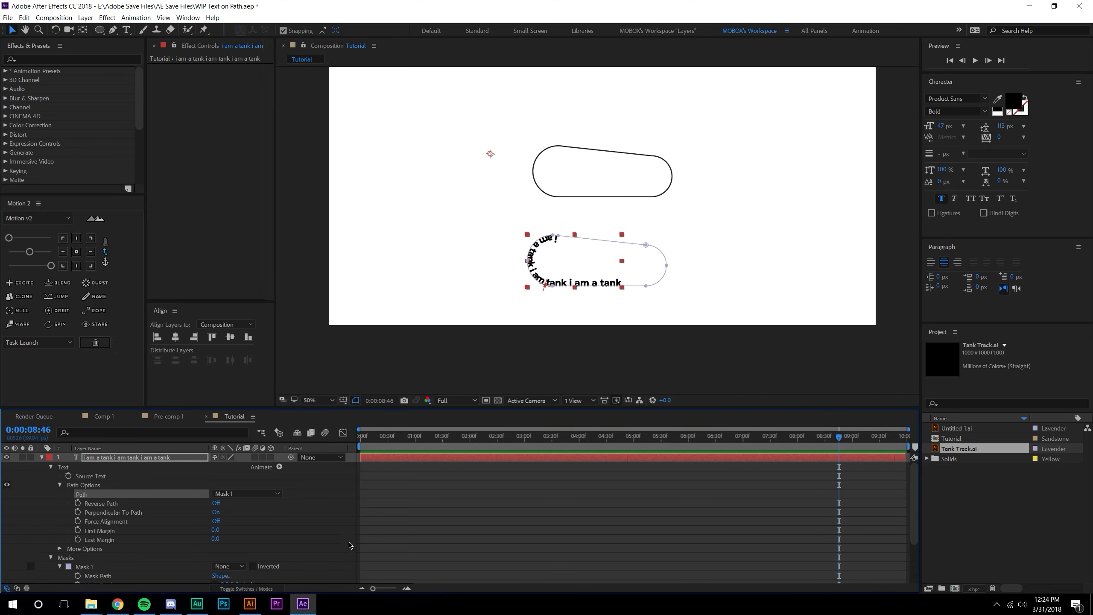
{"action": "left_click", "coordinate": [458, 541]}
Step: Delete the Tank Track Outlines and Untitled-1 Outlines layers
{"action": "scroll", "coordinate": [81, 495], "scroll_direction": "down", "scroll_amount": 2}
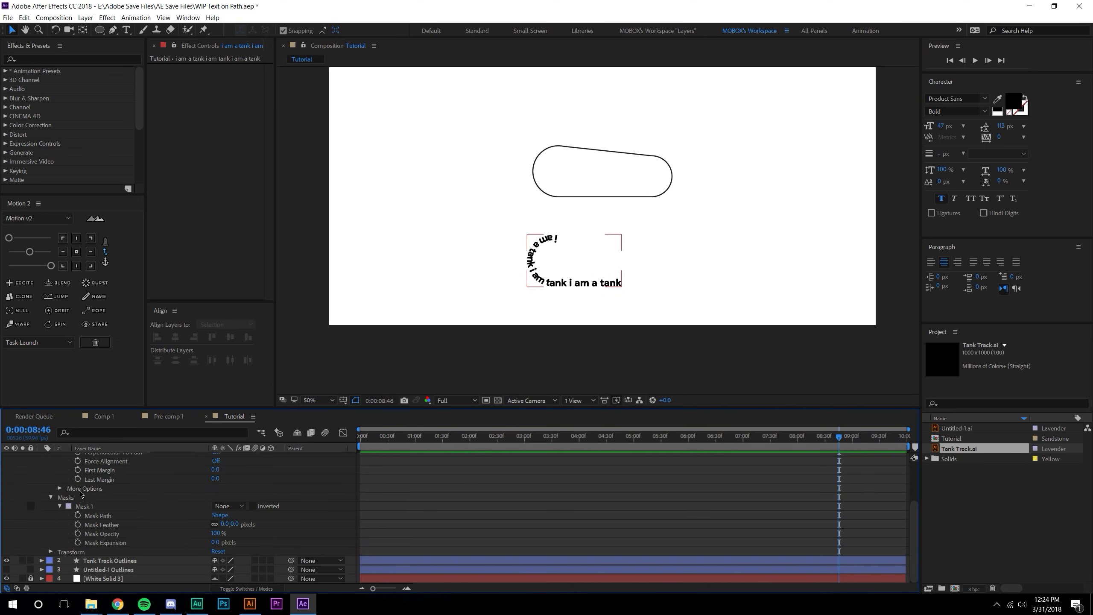
{"action": "left_click", "coordinate": [117, 561]}
{"action": "key", "text": "Delete"}
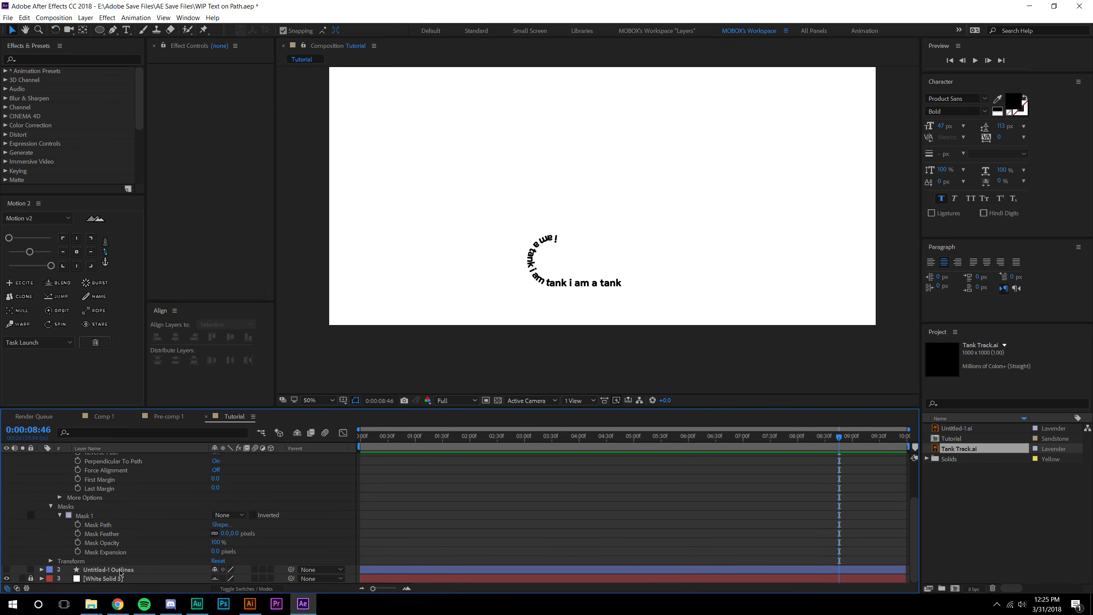
{"action": "left_click", "coordinate": [108, 569]}
{"action": "key", "text": "Delete"}
Step: Turn on Reverse Path for the tank text so it runs around the outside of the track
{"action": "left_click", "coordinate": [561, 265]}
{"action": "scroll", "coordinate": [593, 270], "scroll_direction": "up", "scroll_amount": 1}
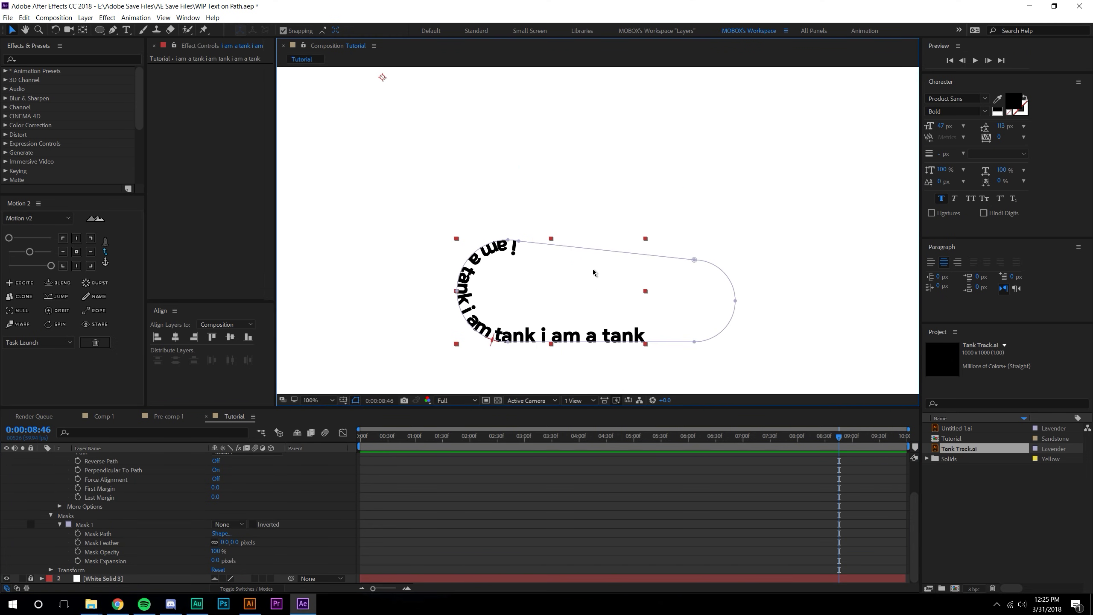
{"action": "left_click_drag", "start_coordinate": [595, 271], "coordinate": [566, 254]}
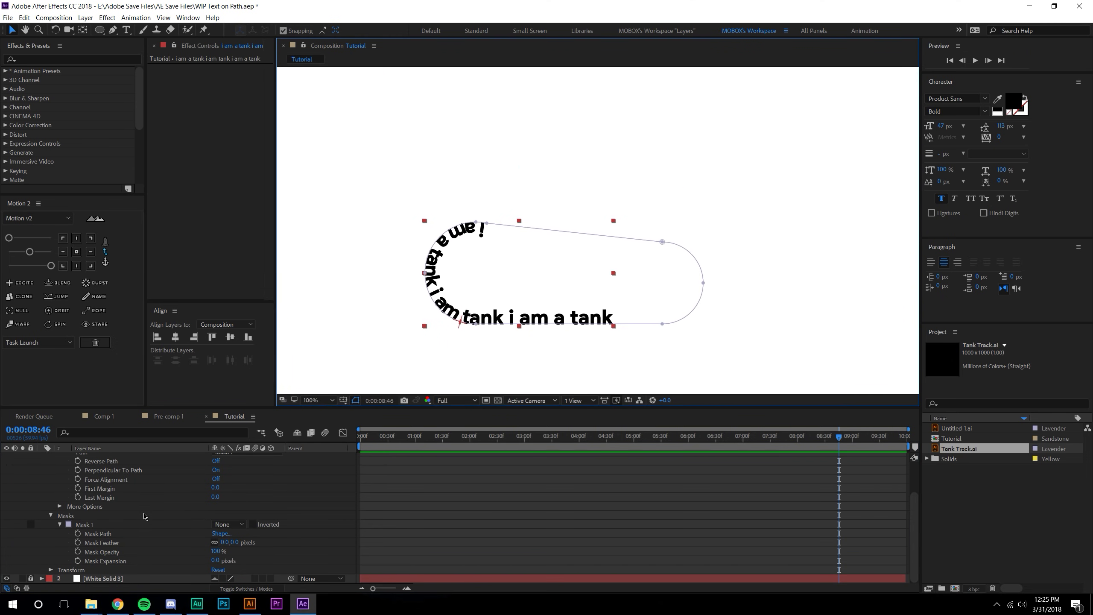
{"action": "scroll", "coordinate": [252, 495], "scroll_direction": "up", "scroll_amount": 2}
{"action": "left_click", "coordinate": [216, 497]}
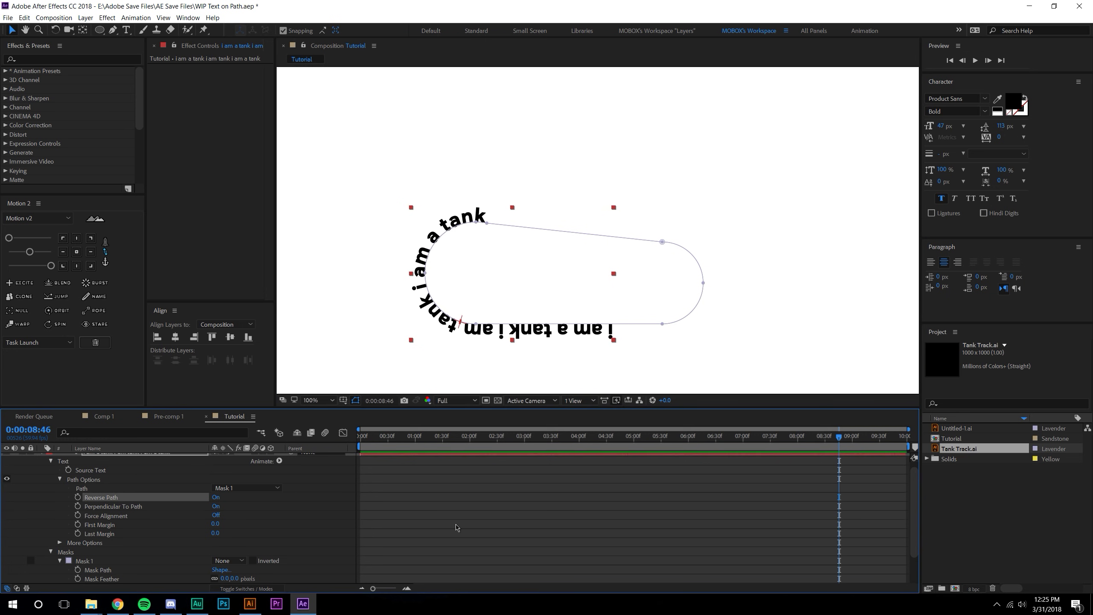
{"action": "left_click", "coordinate": [407, 519]}
Step: Extend the end of the path text with "i am a tank i am a tank" to fill most of the track
{"action": "left_click", "coordinate": [445, 224]}
{"action": "double_click", "coordinate": [446, 224]}
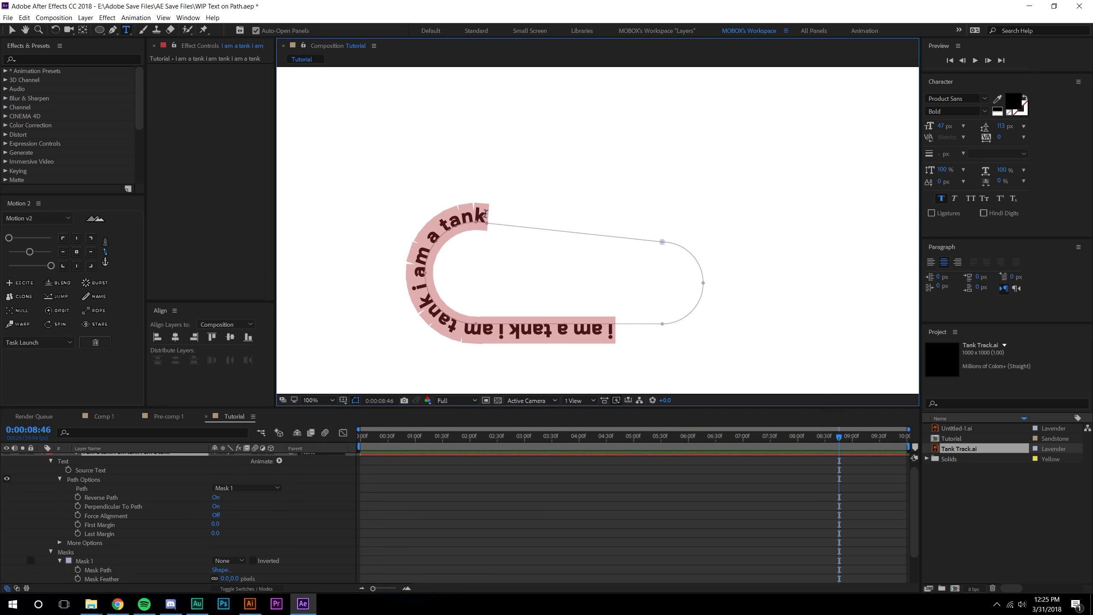
{"action": "left_click", "coordinate": [487, 216]}
{"action": "type", "text": "i am t"}
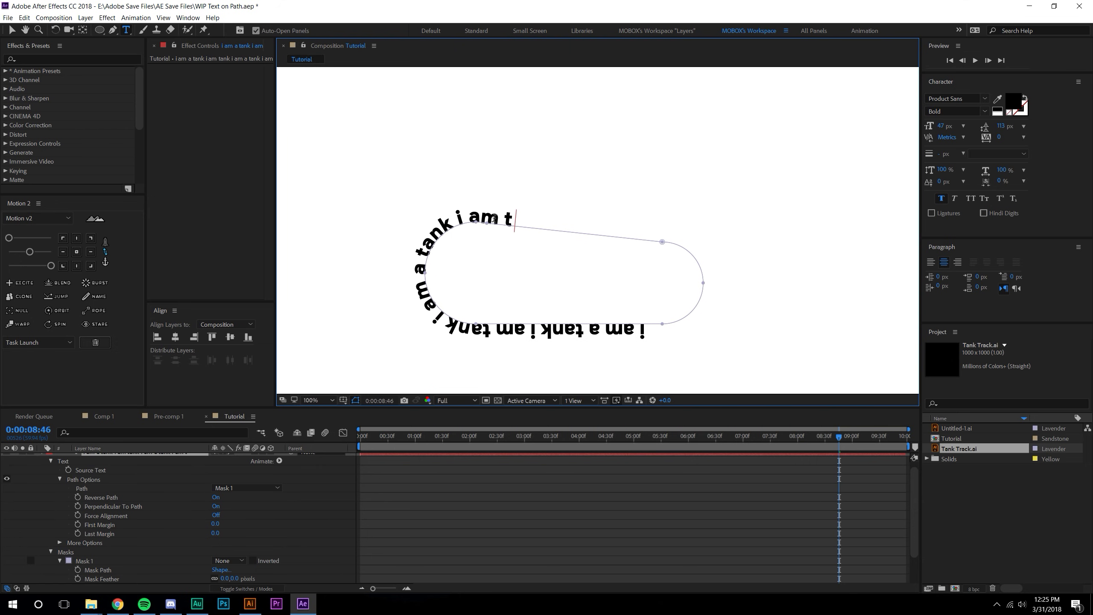
{"action": "key", "text": "BackSpace"}
{"action": "type", "text": "a tank i am a tank"}
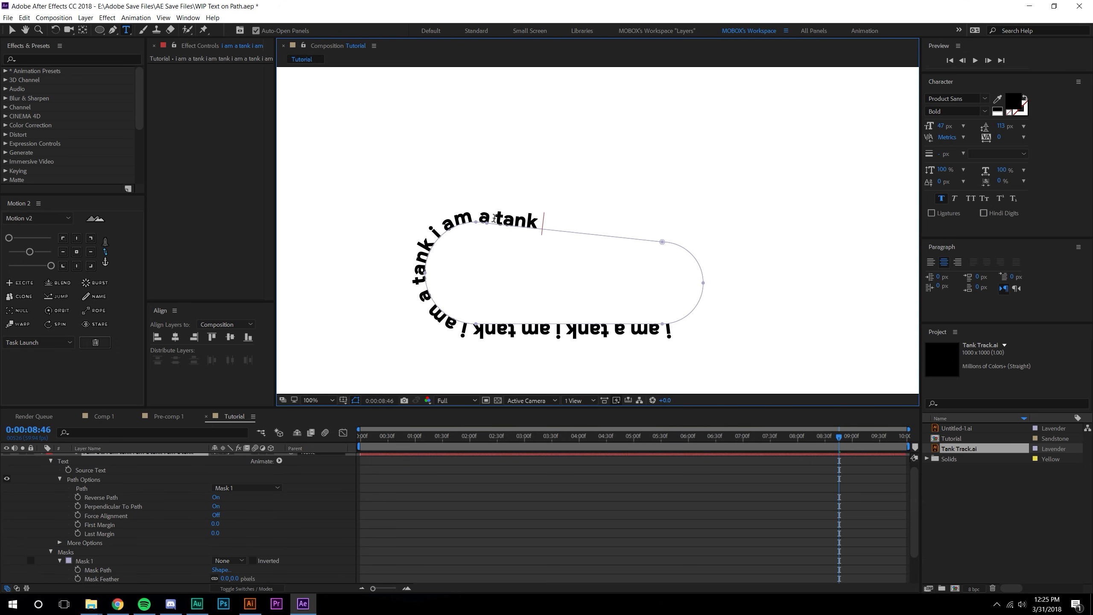
{"action": "type", "text": " i am a"}
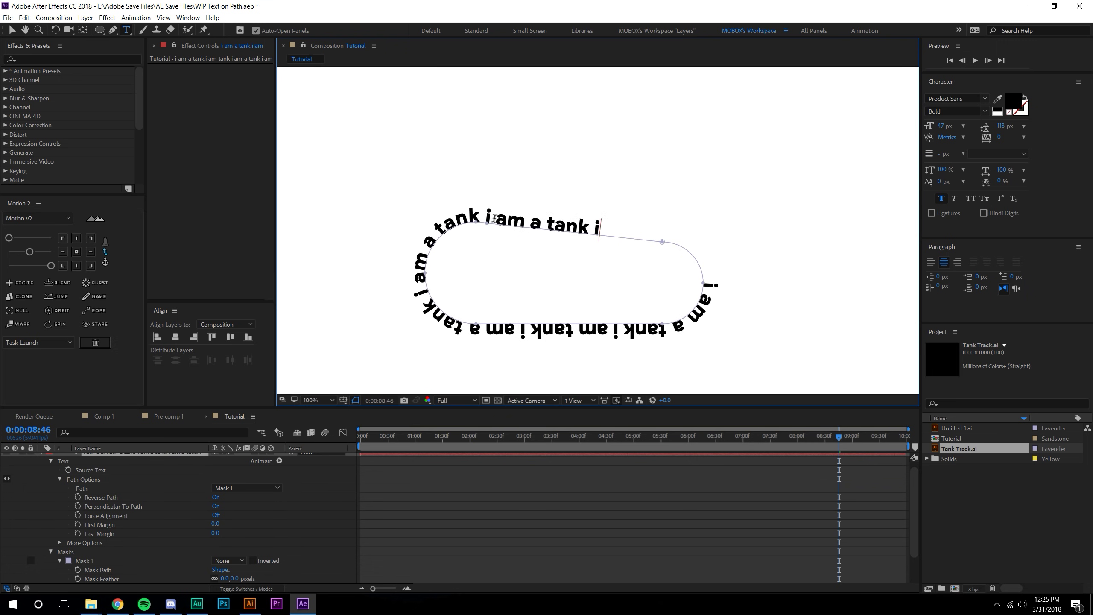
{"action": "type", "text": " tank"}
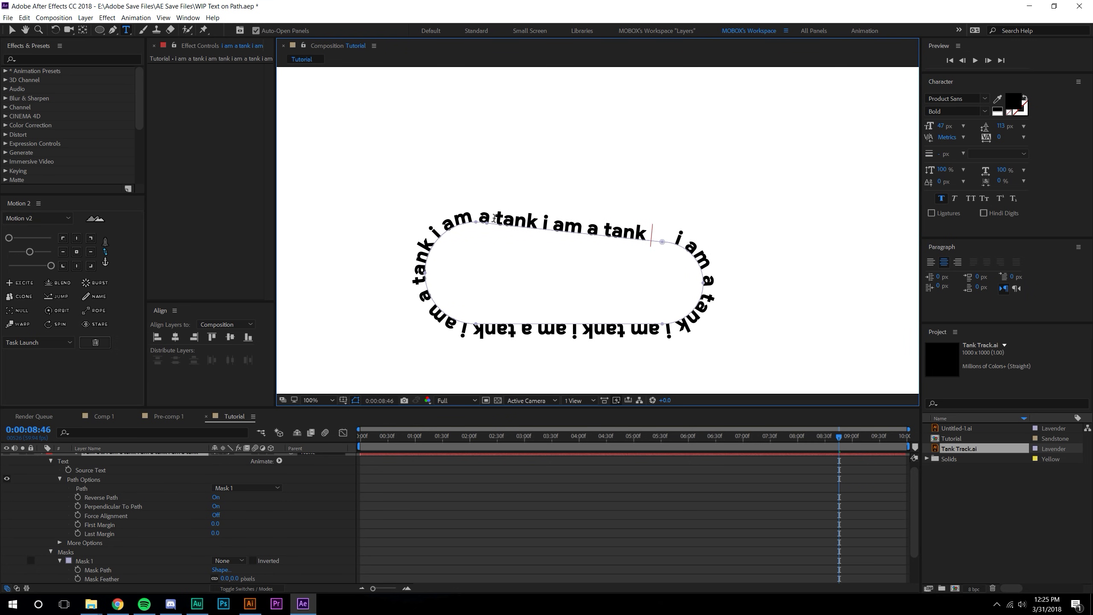
{"action": "key", "text": "BackSpace"}
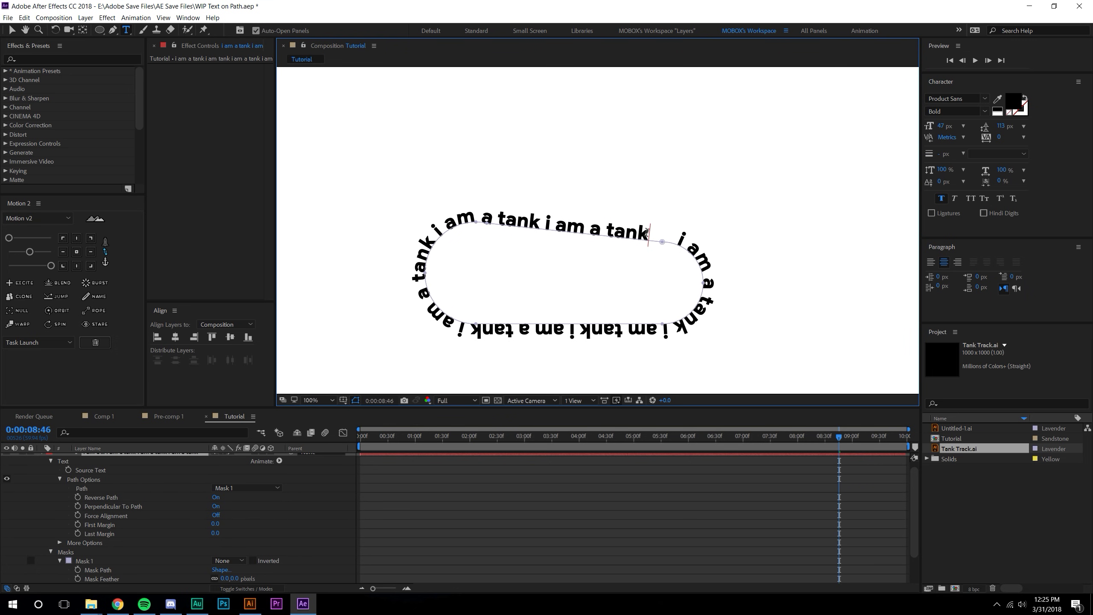
Step: Set the tracking of all the tank path text to 12 so it fills the gap in the track
{"action": "left_click_drag", "start_coordinate": [648, 233], "coordinate": [683, 237]}
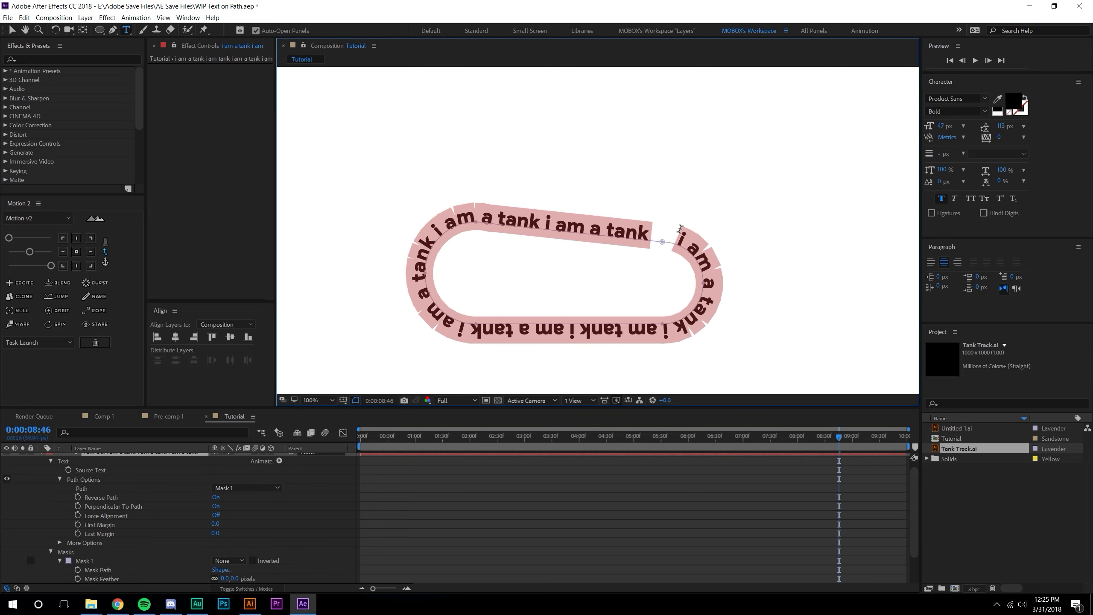
{"action": "left_click", "coordinate": [1000, 136]}
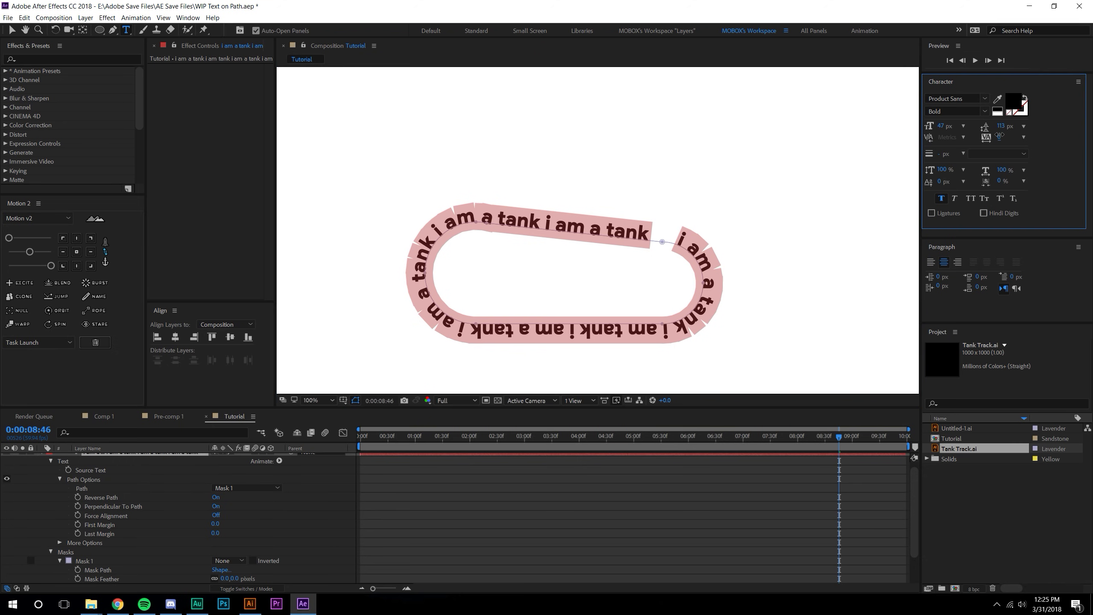
{"action": "left_click_drag", "start_coordinate": [1000, 136], "coordinate": [1004, 136]}
{"action": "left_click", "coordinate": [728, 578]}
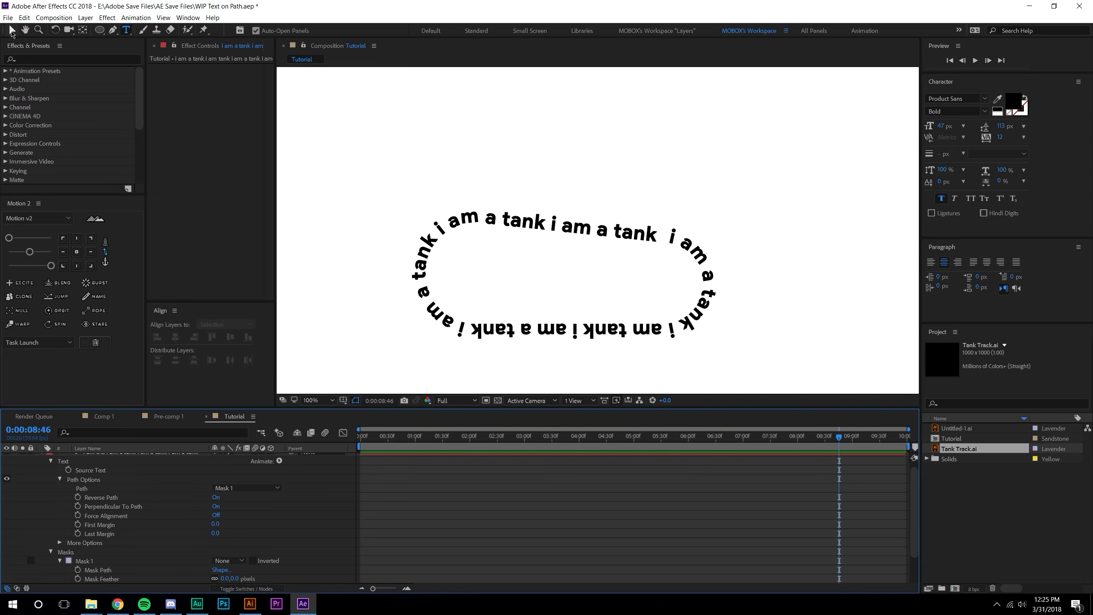
{"action": "left_click", "coordinate": [12, 31]}
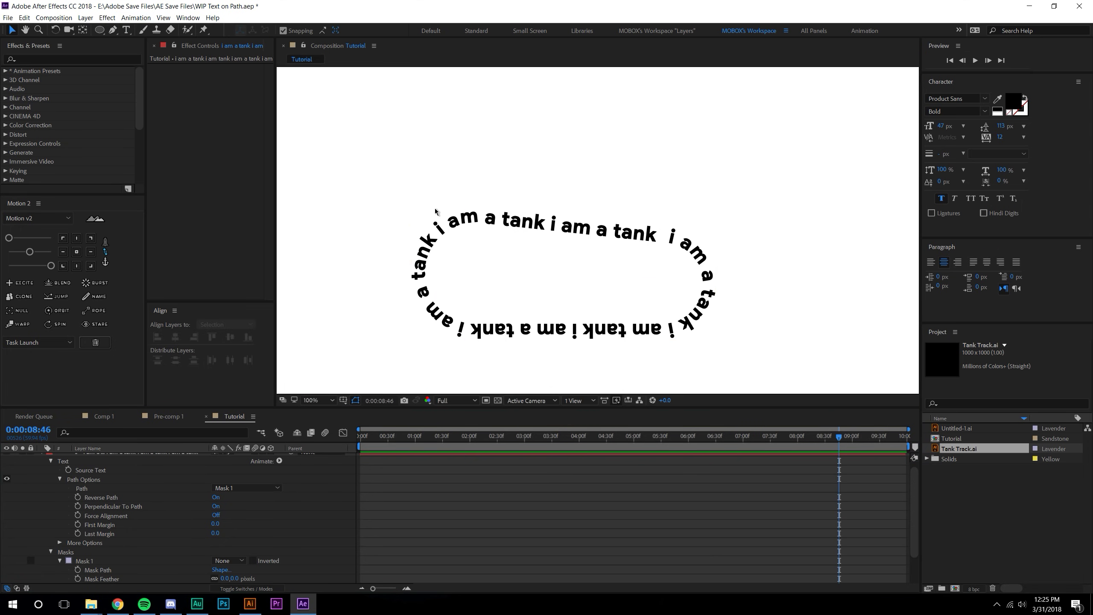
Step: Set the tank text's First Margin to 106 and return the playhead to 0:00:00:00
{"action": "key", "text": "comma"}
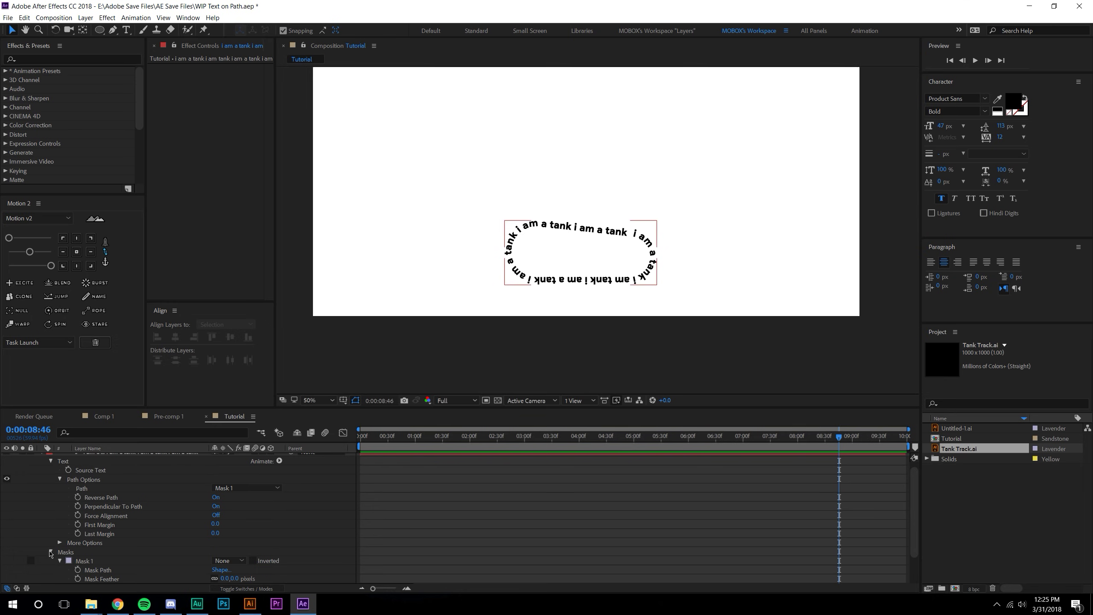
{"action": "left_click", "coordinate": [51, 552]}
{"action": "left_click_drag", "start_coordinate": [217, 530], "coordinate": [262, 530]}
{"action": "left_click", "coordinate": [432, 436]}
{"action": "left_click_drag", "start_coordinate": [409, 444], "coordinate": [360, 443]}
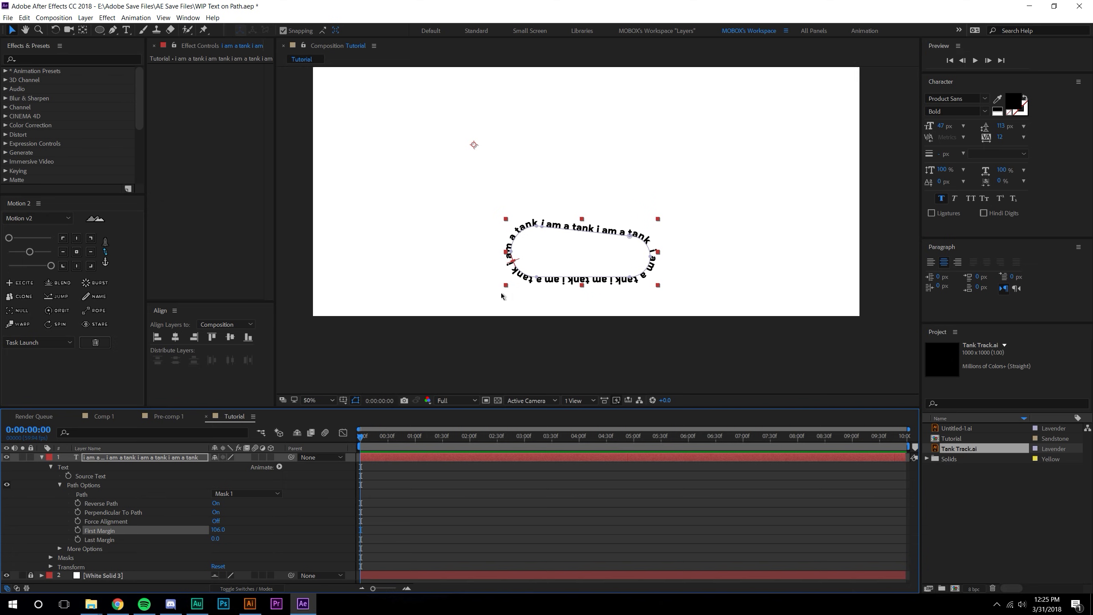
Step: Move the tank text layer's anchor point to the centre of the track-shaped text
{"action": "scroll", "coordinate": [577, 231], "scroll_direction": "down", "scroll_amount": 1}
{"action": "scroll", "coordinate": [576, 231], "scroll_direction": "up", "scroll_amount": 1}
{"action": "left_click_drag", "start_coordinate": [579, 231], "coordinate": [575, 267]}
{"action": "key", "text": "y"}
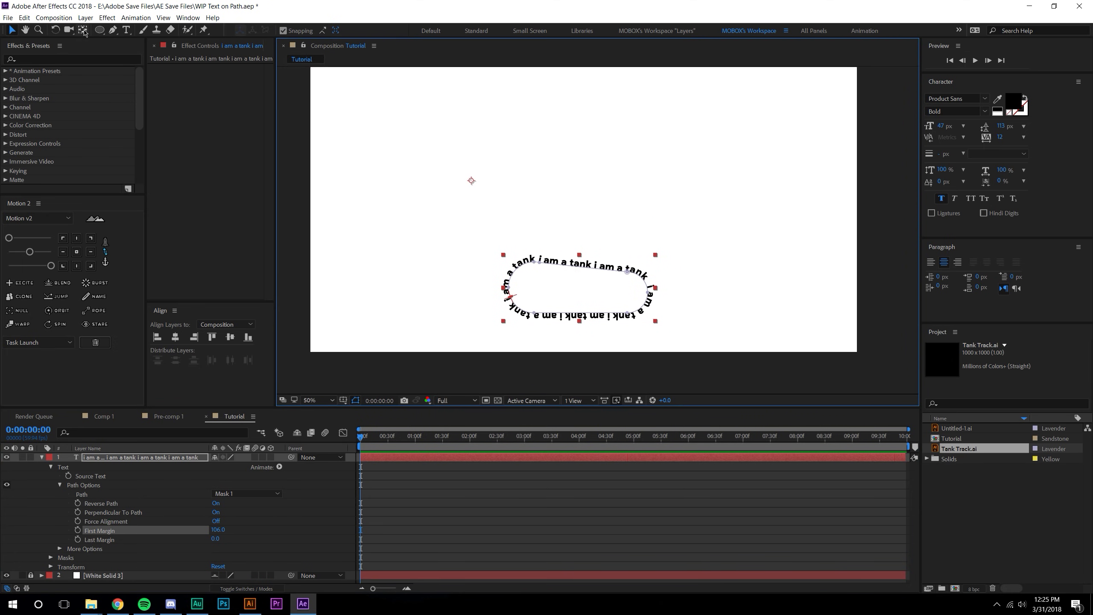
{"action": "left_click_drag", "start_coordinate": [472, 181], "coordinate": [575, 284]}
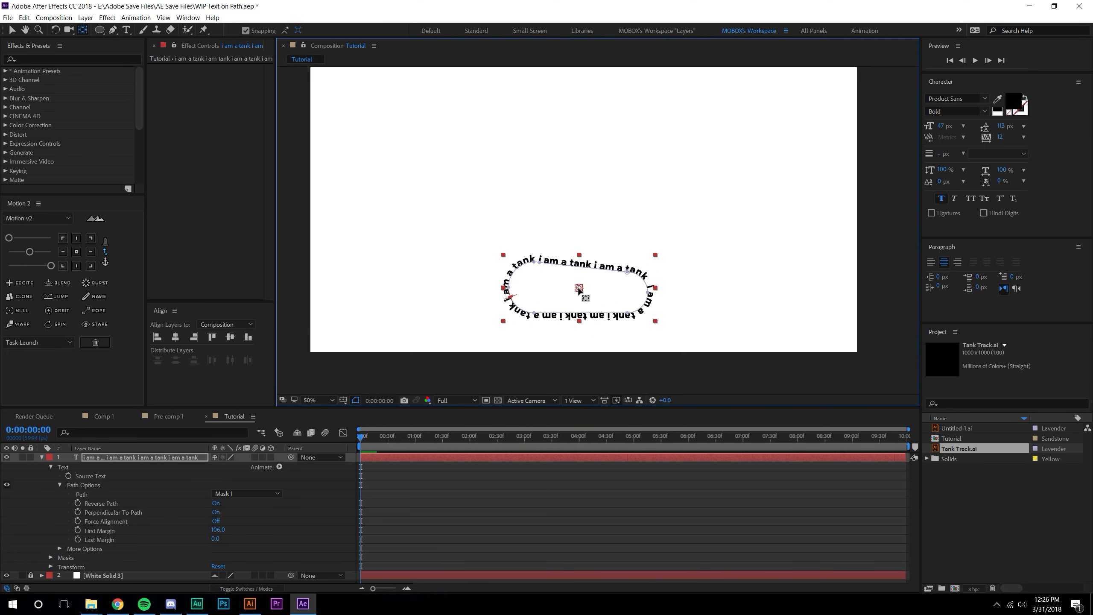
{"action": "key", "text": "ctrl+alt+Home"}
{"action": "key", "text": "v"}
{"action": "left_click_drag", "start_coordinate": [580, 291], "coordinate": [602, 288]}
{"action": "left_click_drag", "start_coordinate": [668, 223], "coordinate": [632, 190]}
{"action": "left_click", "coordinate": [671, 206]}
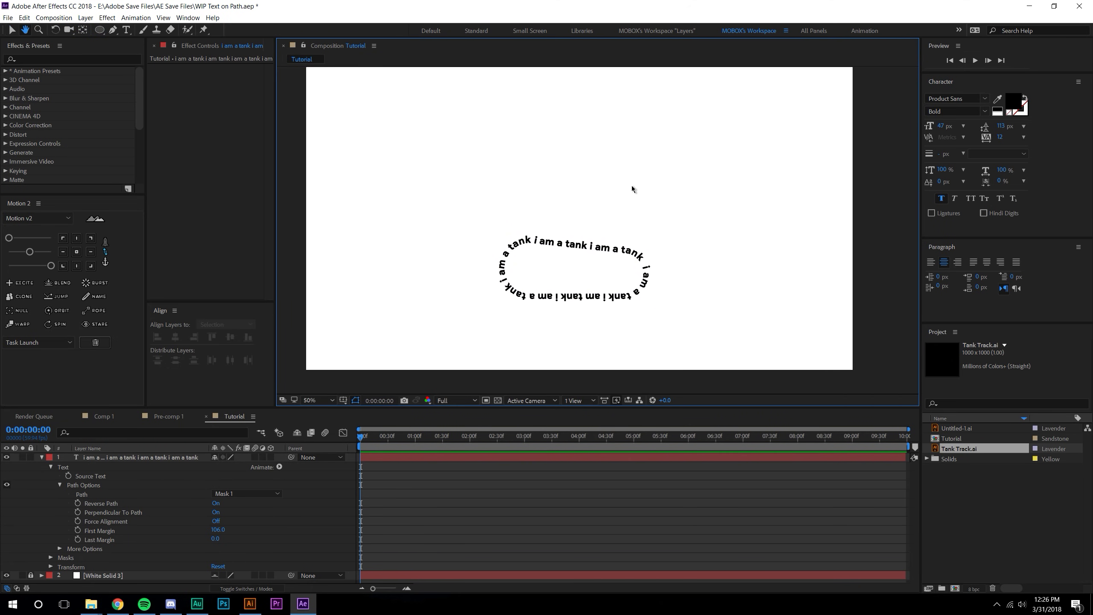
Step: Draw a closed four-sided tank hull outline over the upper part of the track text with the Pen tool
{"action": "left_click", "coordinate": [99, 30]}
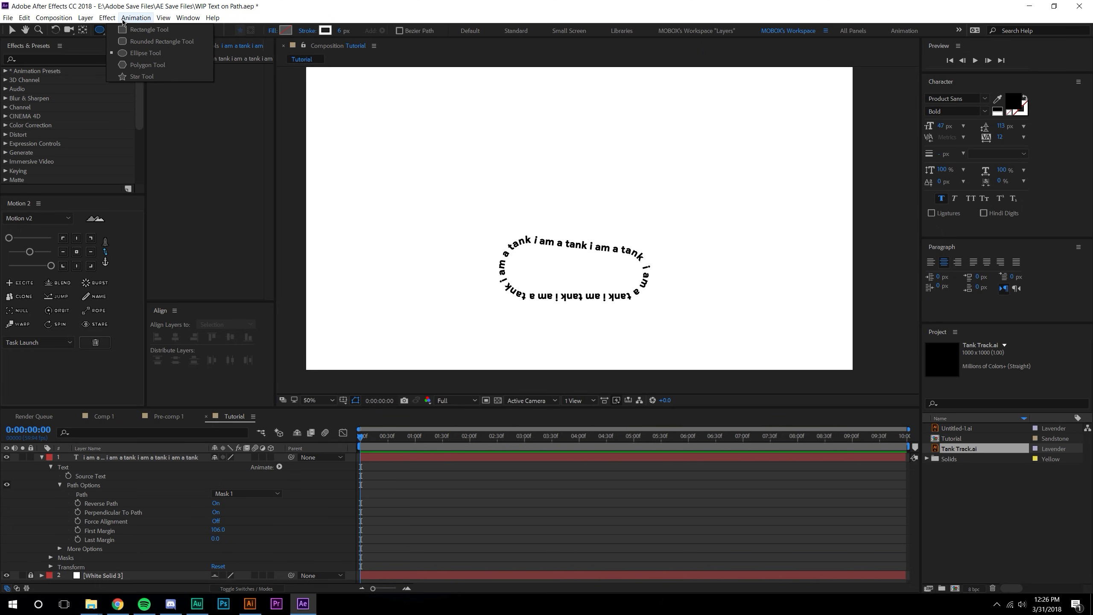
{"action": "left_click", "coordinate": [111, 31]}
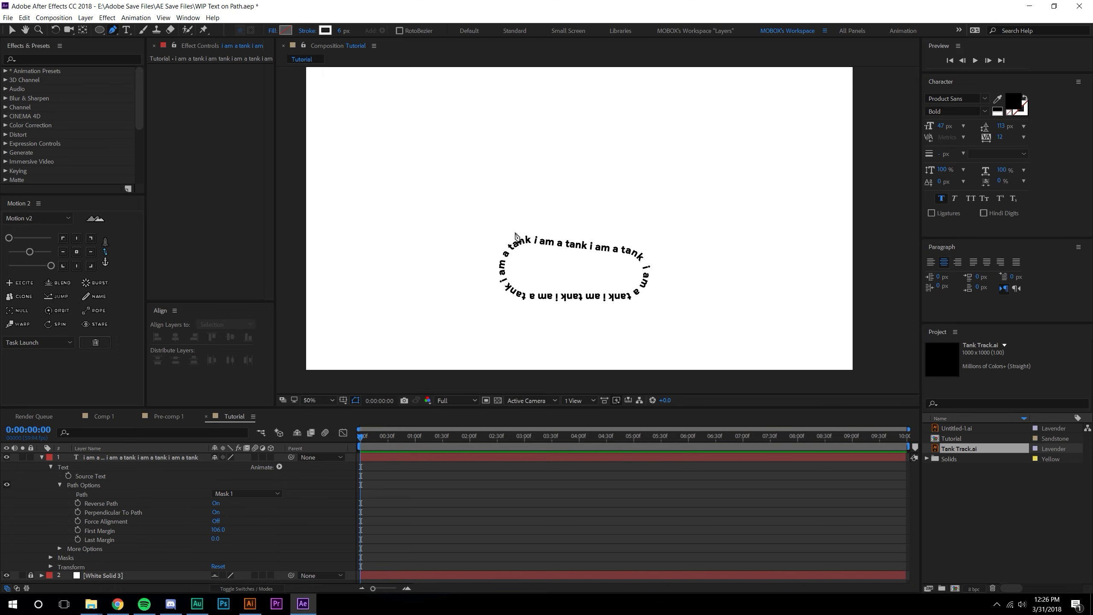
{"action": "left_click", "coordinate": [510, 209]}
{"action": "left_click", "coordinate": [467, 257]}
{"action": "left_click", "coordinate": [680, 258]}
{"action": "left_click", "coordinate": [680, 203]}
{"action": "left_click", "coordinate": [510, 210]}
Step: Draw rectangles above the hull for the tank's turret, hatch and long gun barrel
{"action": "left_click_drag", "start_coordinate": [559, 182], "coordinate": [623, 214]}
{"action": "left_click_drag", "start_coordinate": [575, 170], "coordinate": [602, 187]}
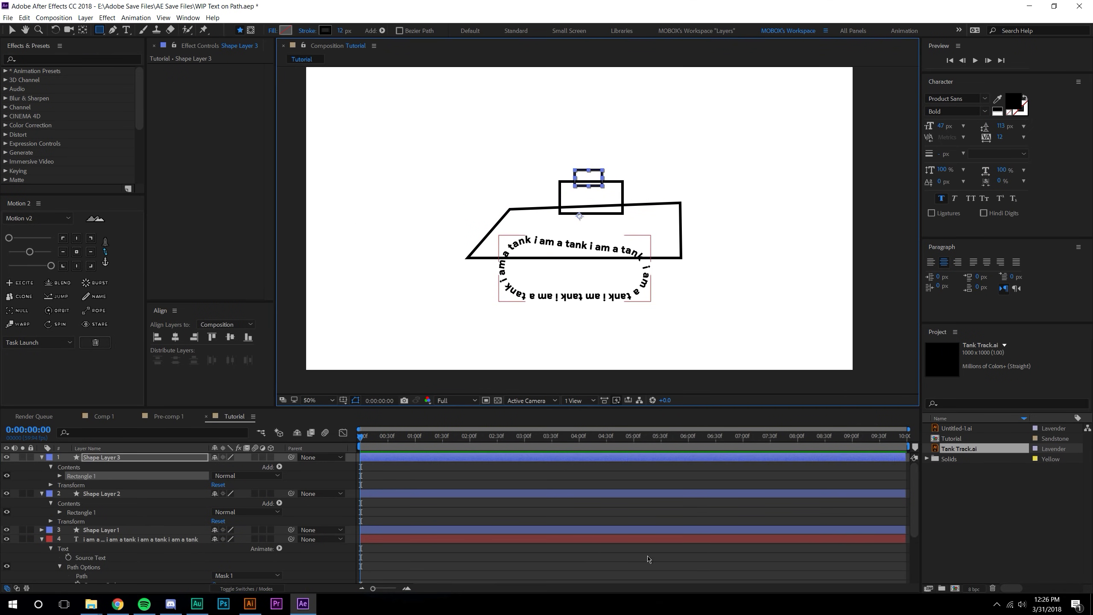
{"action": "left_click_drag", "start_coordinate": [413, 191], "coordinate": [570, 197]}
{"action": "left_click", "coordinate": [578, 467]}
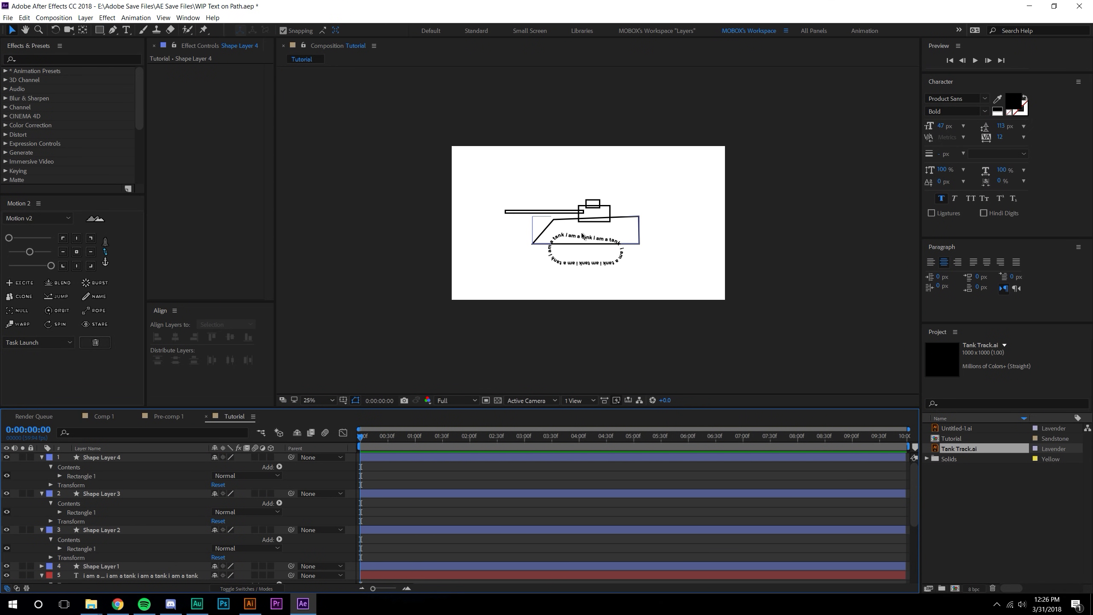
Step: Narrow the tank hull shape from both sides and lower the body parts closer to the track text
{"action": "left_click", "coordinate": [684, 228]}
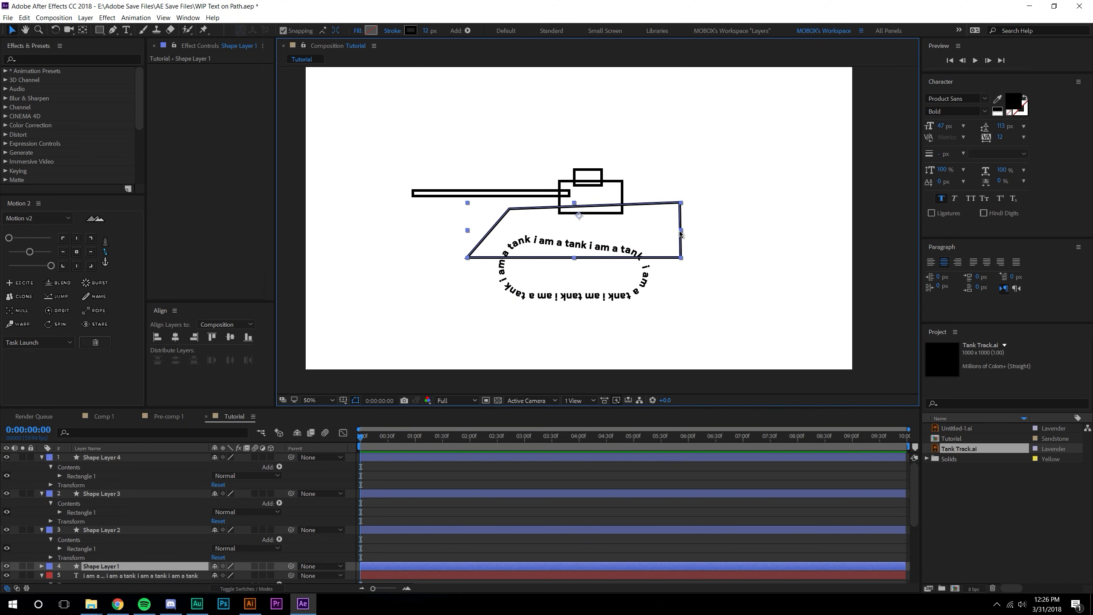
{"action": "left_click_drag", "start_coordinate": [679, 232], "coordinate": [667, 232]}
{"action": "left_click", "coordinate": [734, 307]}
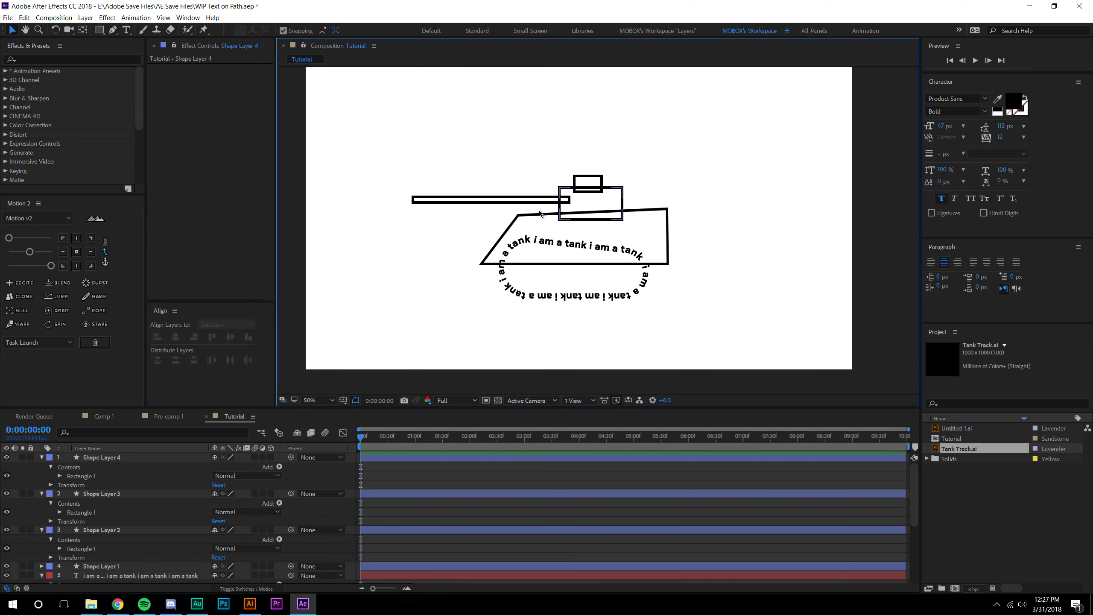
{"action": "left_click_drag", "start_coordinate": [622, 231], "coordinate": [653, 223]}
{"action": "left_click", "coordinate": [98, 609]}
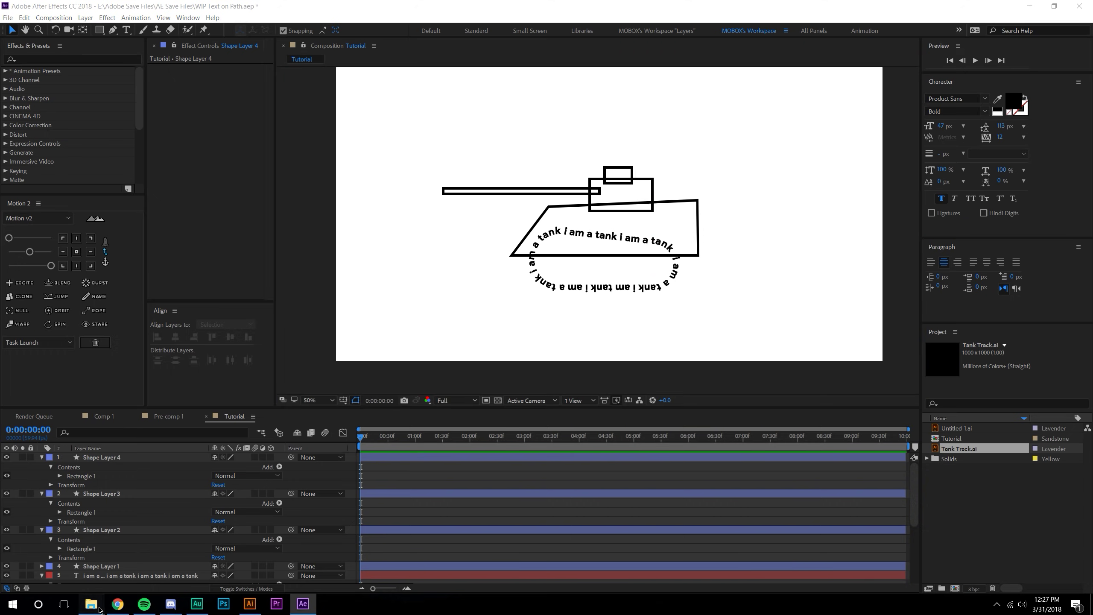
{"action": "left_click", "coordinate": [92, 604]}
{"action": "left_click", "coordinate": [60, 555]}
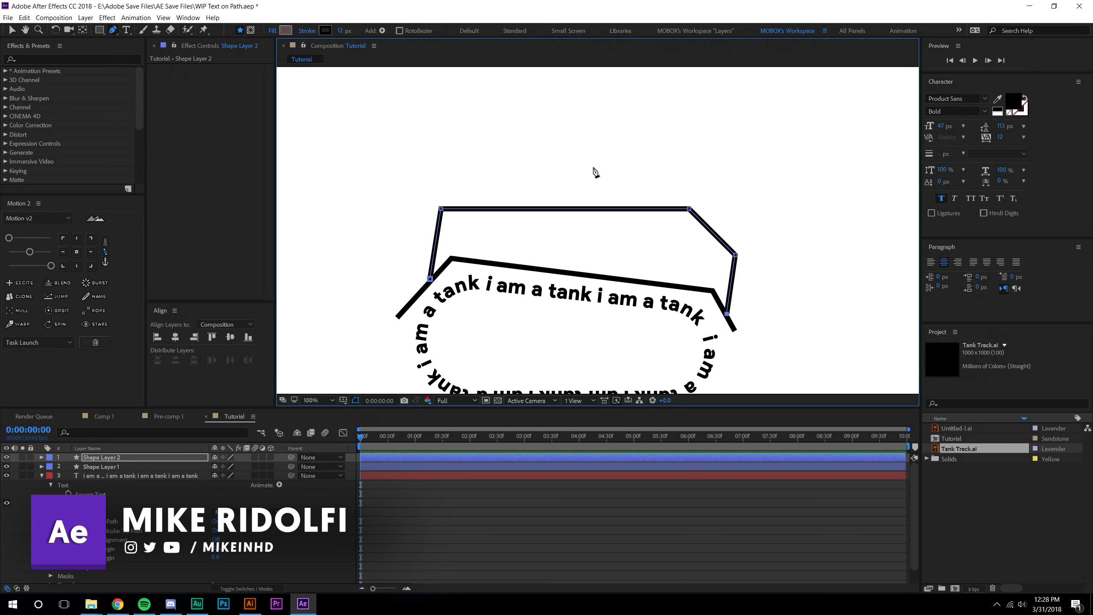
Step: Add a vertical dividing line, an angled exhaust pipe and a window to the redrawn tank body
{"action": "left_click", "coordinate": [599, 209]}
{"action": "left_click", "coordinate": [599, 274]}
{"action": "left_click", "coordinate": [714, 231]}
{"action": "left_click", "coordinate": [754, 185]}
{"action": "left_click", "coordinate": [777, 203]}
{"action": "left_click", "coordinate": [732, 247]}
{"action": "left_click", "coordinate": [635, 226]}
{"action": "left_click", "coordinate": [691, 224]}
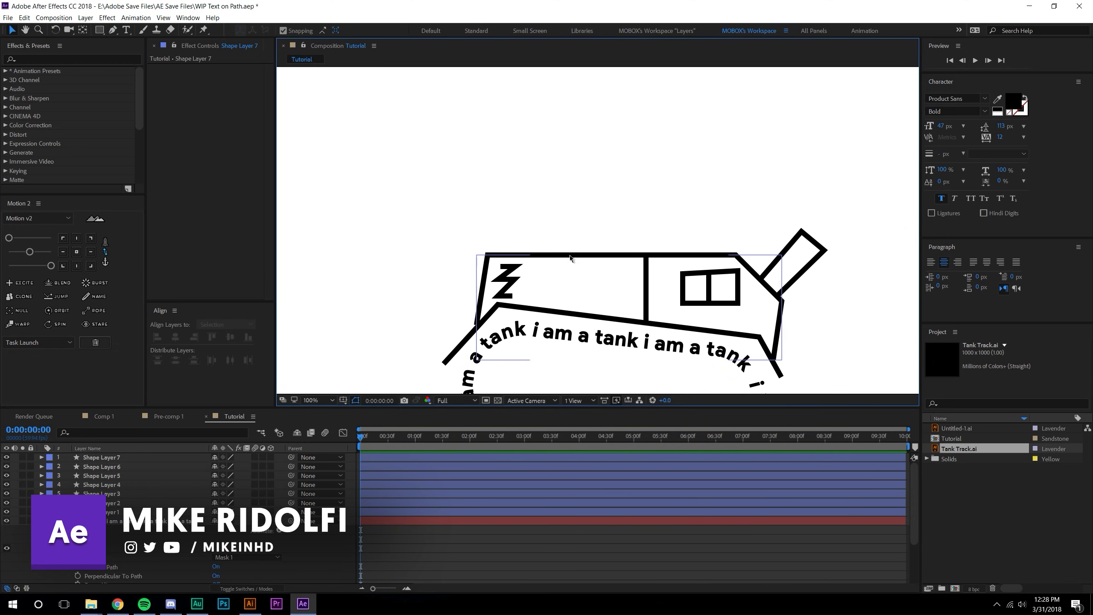
Step: Draw the narrow turret base on top of the tank body and the turret outline above it with the Pen tool
{"action": "key", "text": "g"}
{"action": "left_click", "coordinate": [569, 254]}
{"action": "left_click", "coordinate": [569, 241]}
{"action": "left_click", "coordinate": [662, 241]}
{"action": "left_click", "coordinate": [662, 255]}
{"action": "left_click", "coordinate": [539, 242]}
{"action": "left_click", "coordinate": [544, 161]}
{"action": "left_click", "coordinate": [651, 163]}
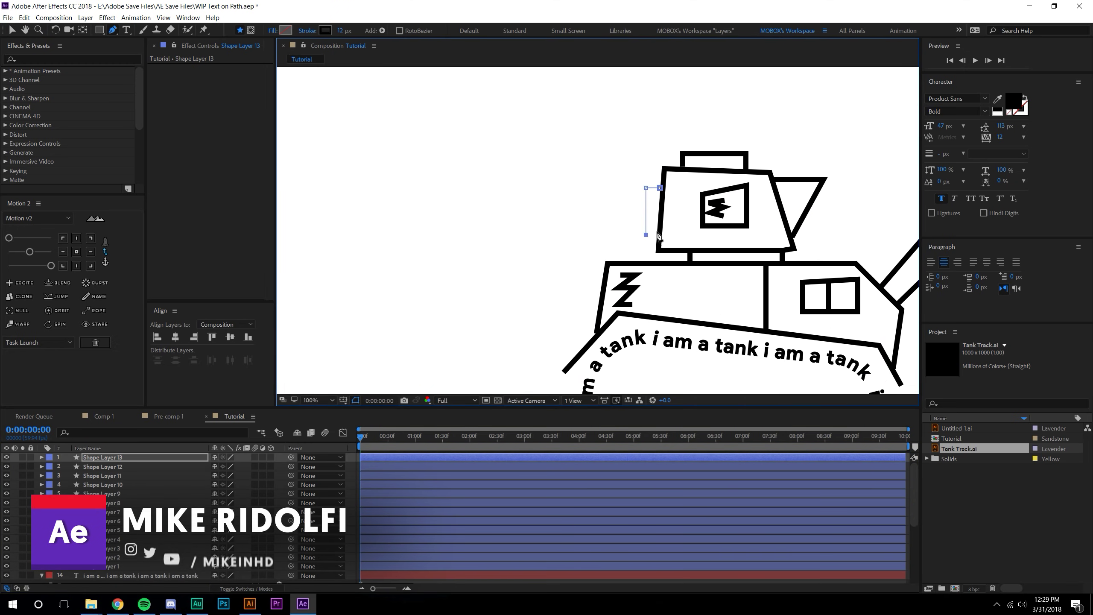
Step: Draw the gun mount on the front of the turret and a long tapered barrel extending from it
{"action": "left_click", "coordinate": [659, 235]}
{"action": "scroll", "coordinate": [645, 233], "scroll_direction": "down", "scroll_amount": 1}
{"action": "left_click", "coordinate": [621, 213]}
{"action": "left_click", "coordinate": [493, 215]}
{"action": "scroll", "coordinate": [498, 213], "scroll_direction": "up", "scroll_amount": 1}
{"action": "left_click", "coordinate": [489, 234]}
{"action": "left_click", "coordinate": [742, 244]}
Step: Draw a circular wheel inside the track text and duplicate and scale it to make three wheels in a row
{"action": "mouse_move", "coordinate": [498, 236]}
{"action": "left_mouse_down"}
{"action": "mouse_move", "coordinate": [590, 330]}
{"action": "mouse_move", "coordinate": [764, 308]}
{"action": "mouse_move", "coordinate": [638, 297]}
{"action": "left_mouse_up"}
{"action": "key", "text": "s"}
{"action": "key", "text": "ctrl+d"}
{"action": "key", "text": "s"}
{"action": "key", "text": "ctrl+d"}
{"action": "scroll", "coordinate": [638, 297], "scroll_direction": "down", "scroll_amount": 1}
{"action": "left_click", "coordinate": [694, 304]}
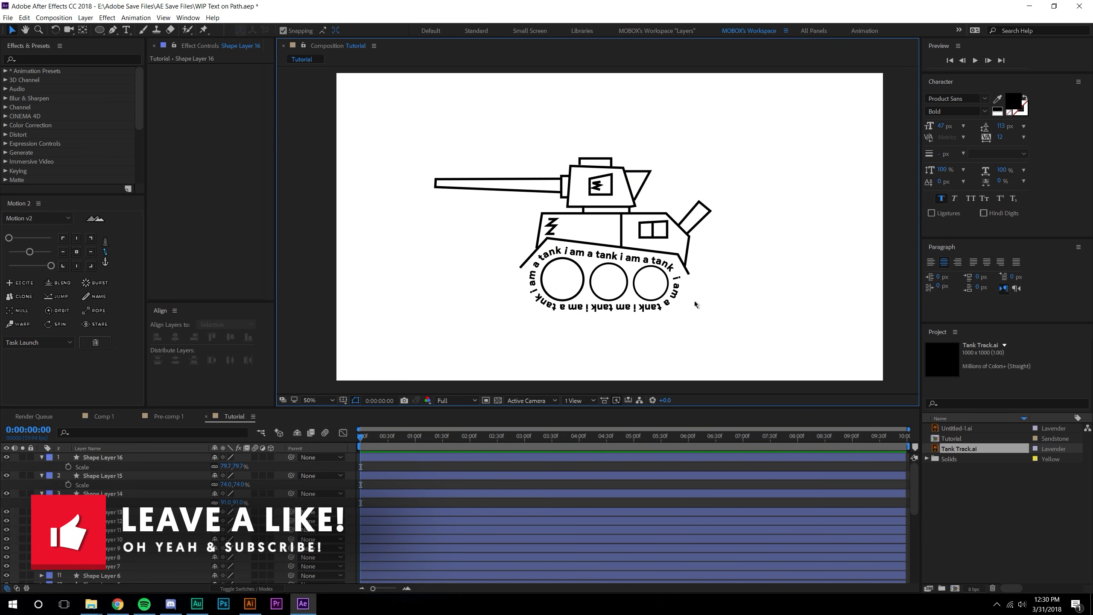
Step: Pre-compose all the tank shape layers and rename the resulting layer as Tank Body
{"action": "left_click_drag", "start_coordinate": [523, 407], "coordinate": [523, 349]}
{"action": "key", "text": "u"}
{"action": "key", "text": "ctrl+shift+c"}
{"action": "key", "text": "Return"}
{"action": "right_click", "coordinate": [113, 399]}
{"action": "left_click", "coordinate": [134, 391]}
{"action": "type", "text": "Ta"}
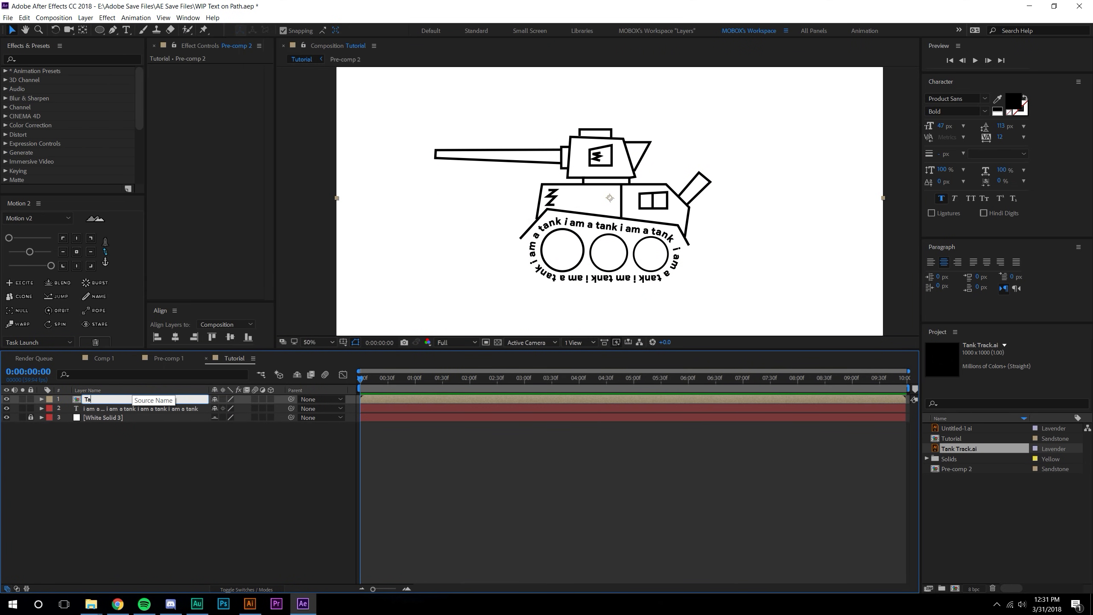
{"action": "type", "text": "Tank Body"}
{"action": "key", "text": "Return"}
{"action": "left_click", "coordinate": [348, 370]}
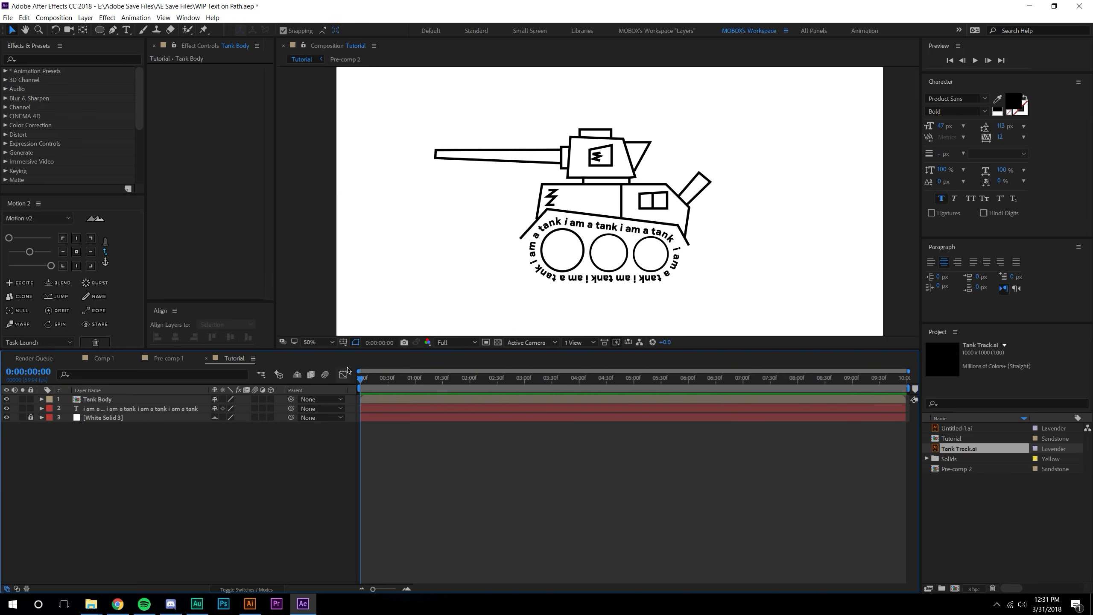
{"action": "left_click_drag", "start_coordinate": [367, 350], "coordinate": [367, 418]}
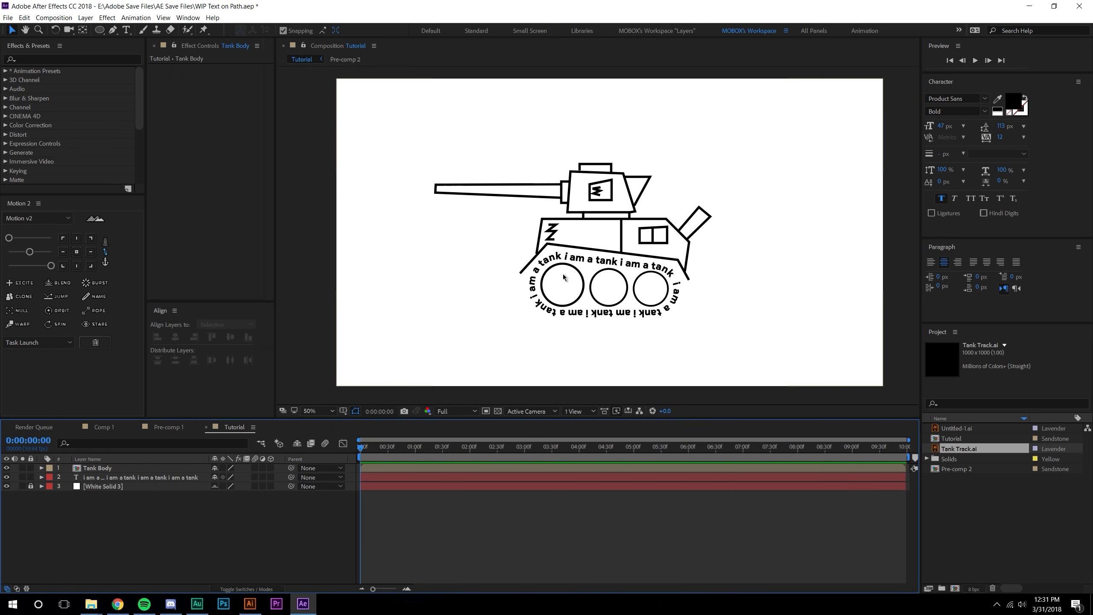
{"action": "key", "text": "slash"}
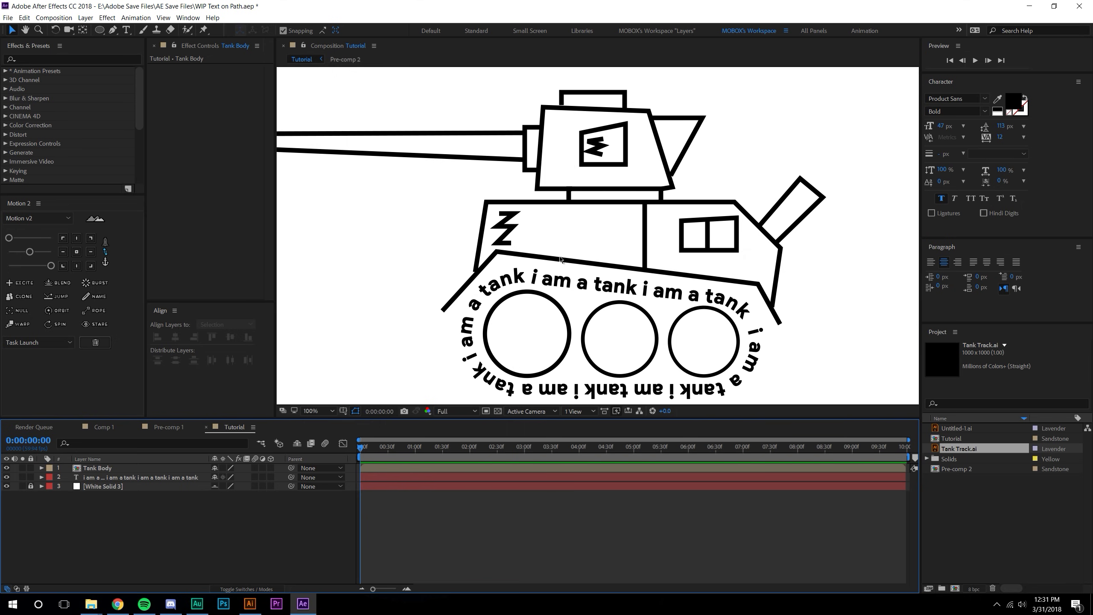
{"action": "key", "text": "comma"}
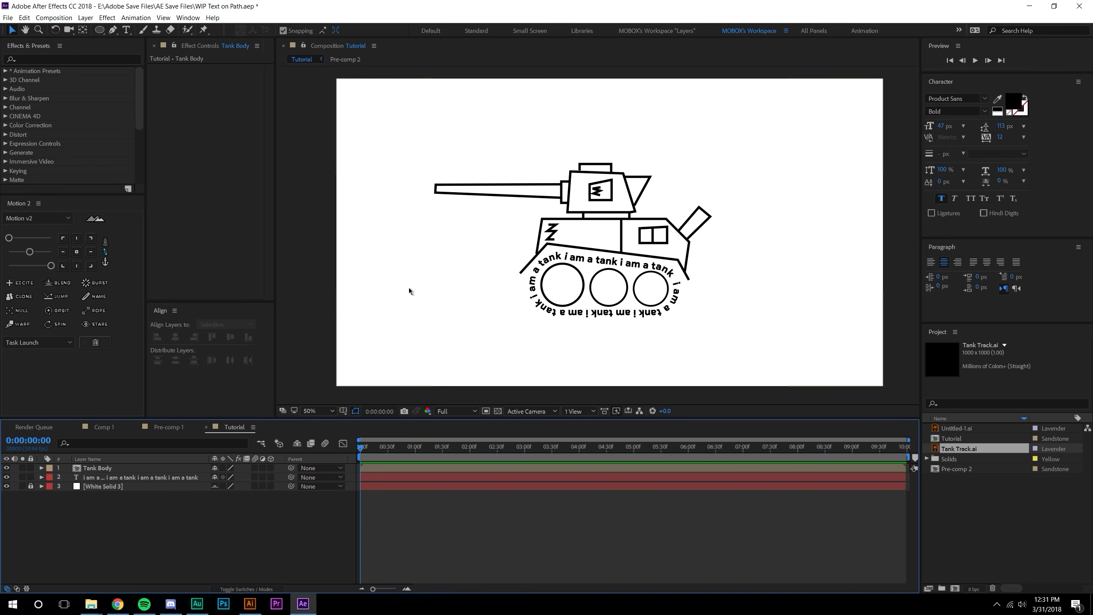
Step: Parent the "i am a tank" text layer to the Tank Body layer
{"action": "left_click", "coordinate": [98, 468]}
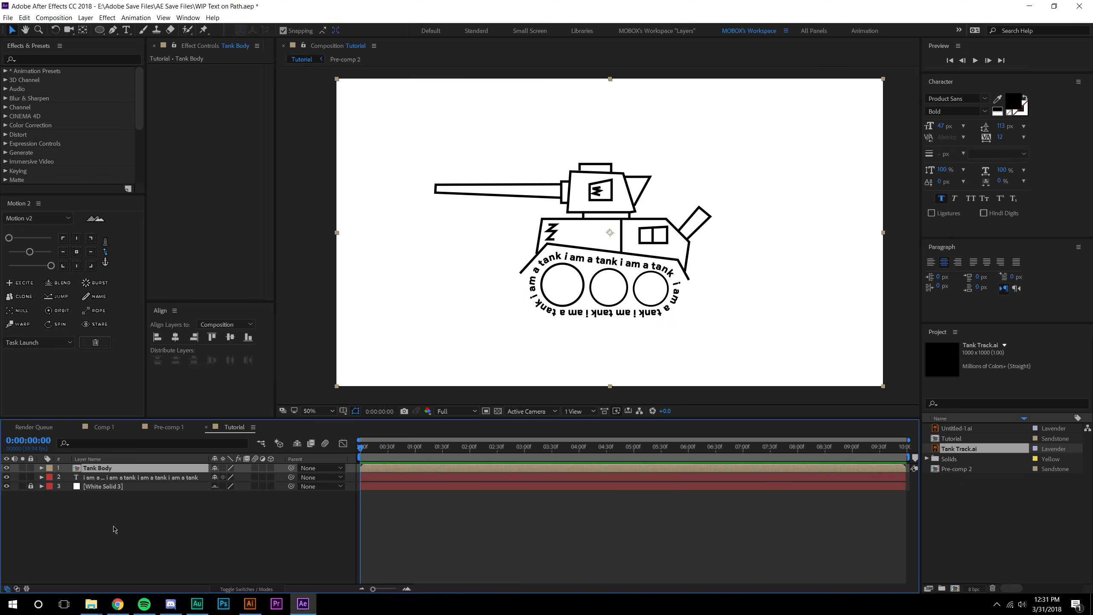
{"action": "key", "text": "ctrl+Down"}
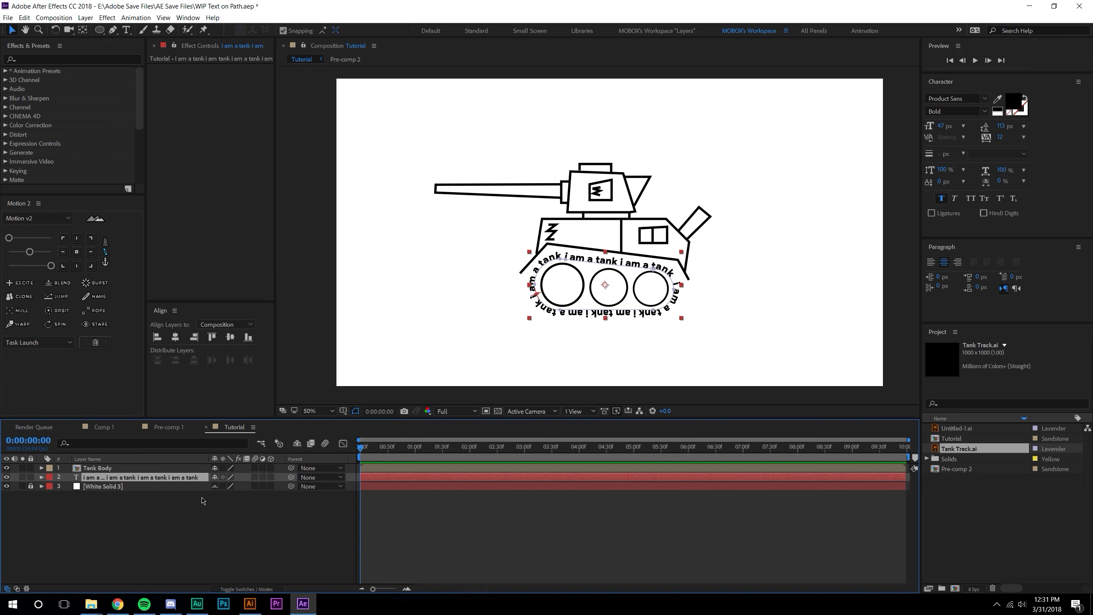
{"action": "left_click_drag", "start_coordinate": [236, 477], "coordinate": [157, 468]}
{"action": "left_click", "coordinate": [156, 468]}
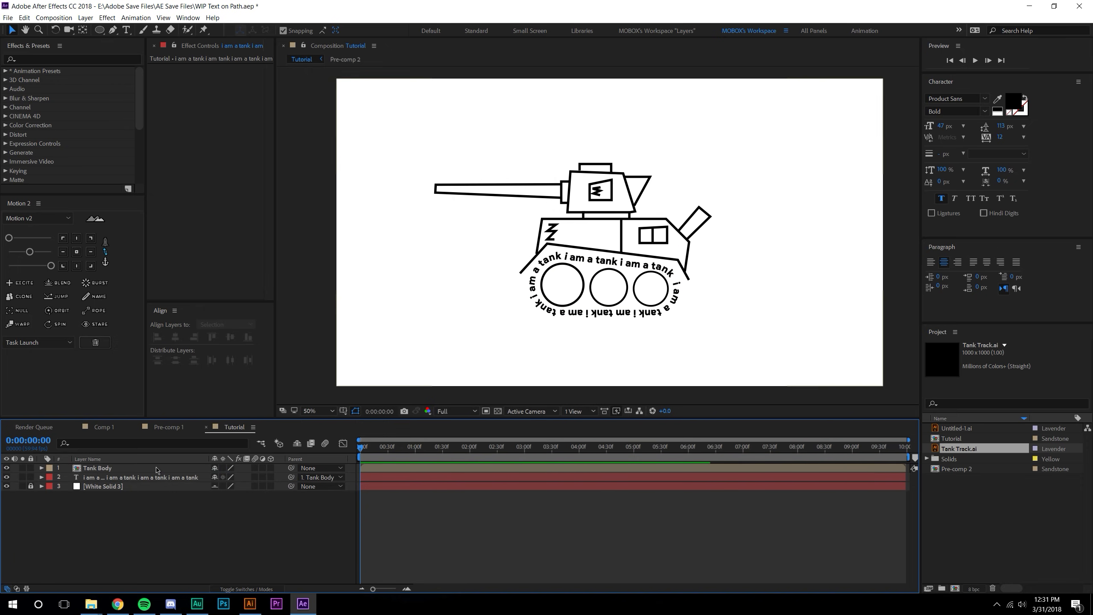
Step: Move the tank to the right side of the frame and add a Position keyframe of 2026, 720 at 0:00:00:00
{"action": "left_click_drag", "start_coordinate": [601, 230], "coordinate": [760, 243]}
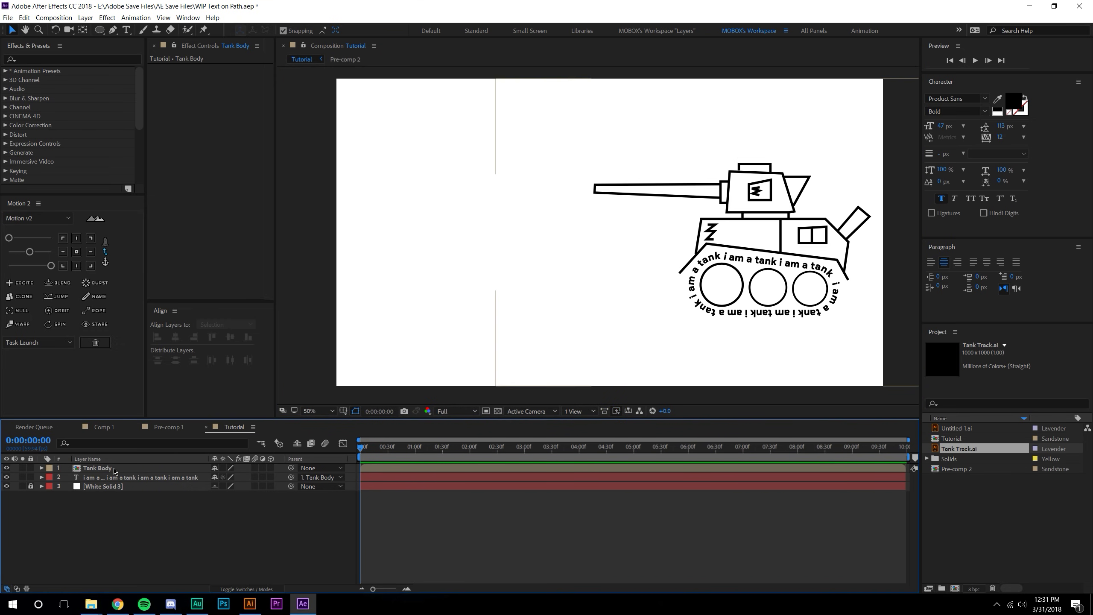
{"action": "left_click", "coordinate": [97, 468]}
{"action": "key", "text": "p"}
{"action": "left_click", "coordinate": [68, 477]}
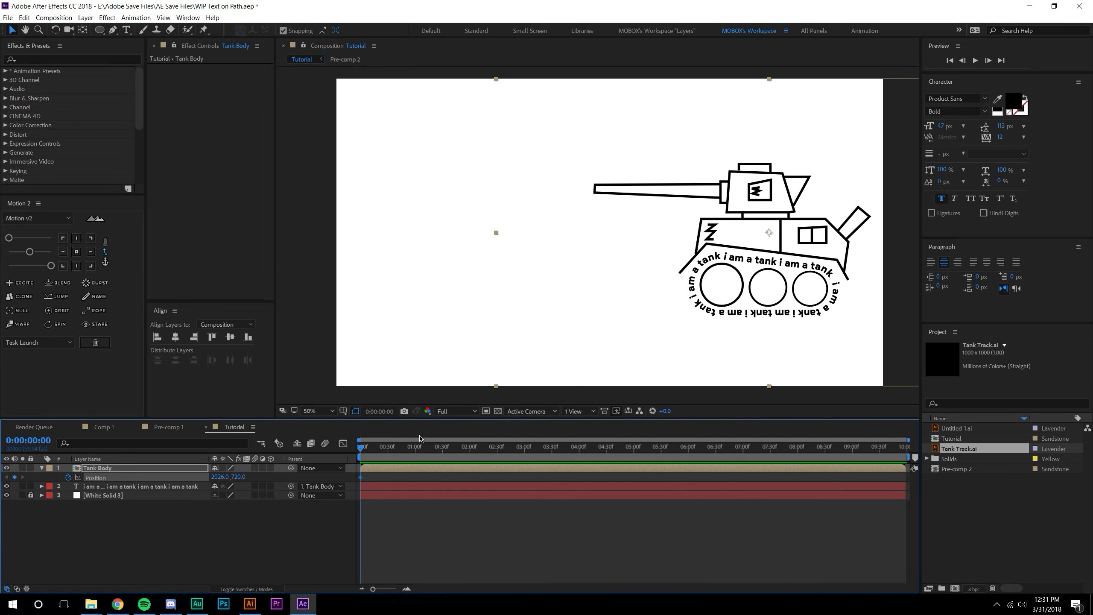
Step: At 0:00:09:01, move Tank Body off the frame's left edge to Position -426, 720, and preview the motion from the start
{"action": "left_click_drag", "start_coordinate": [407, 448], "coordinate": [852, 449]}
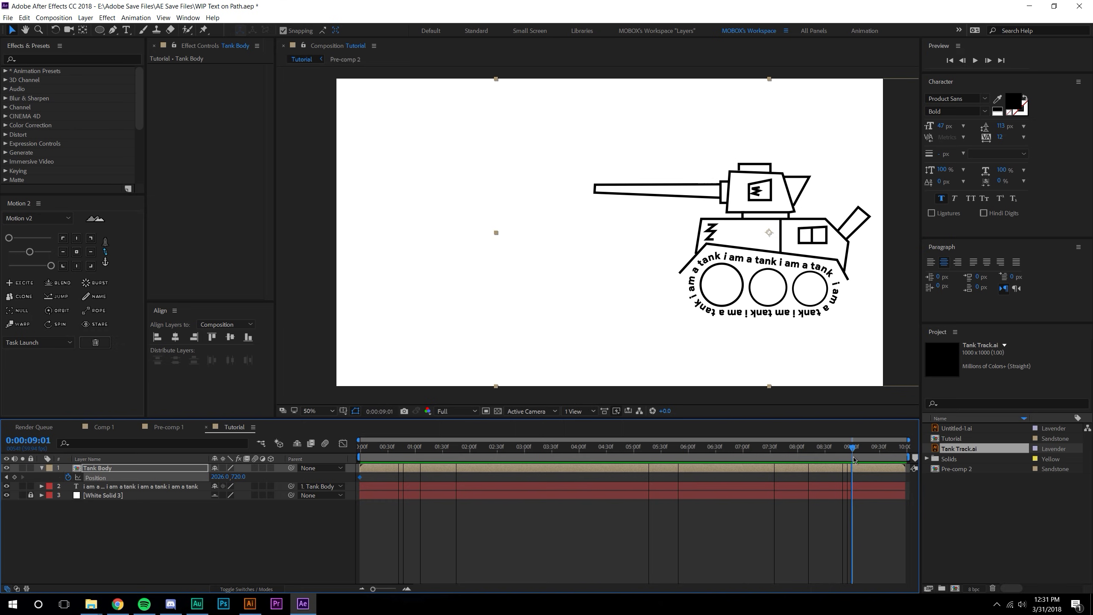
{"action": "left_click", "coordinate": [769, 232]}
{"action": "left_click_drag", "start_coordinate": [768, 234], "coordinate": [239, 249]}
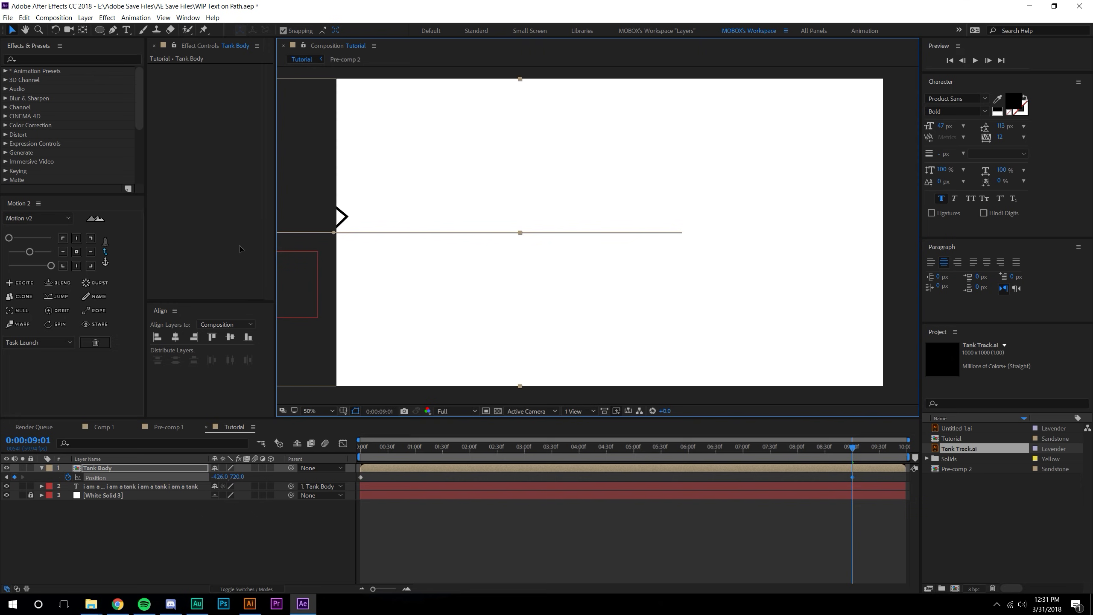
{"action": "left_click", "coordinate": [543, 549]}
{"action": "left_click_drag", "start_coordinate": [369, 449], "coordinate": [337, 444]}
{"action": "key", "text": "space"}
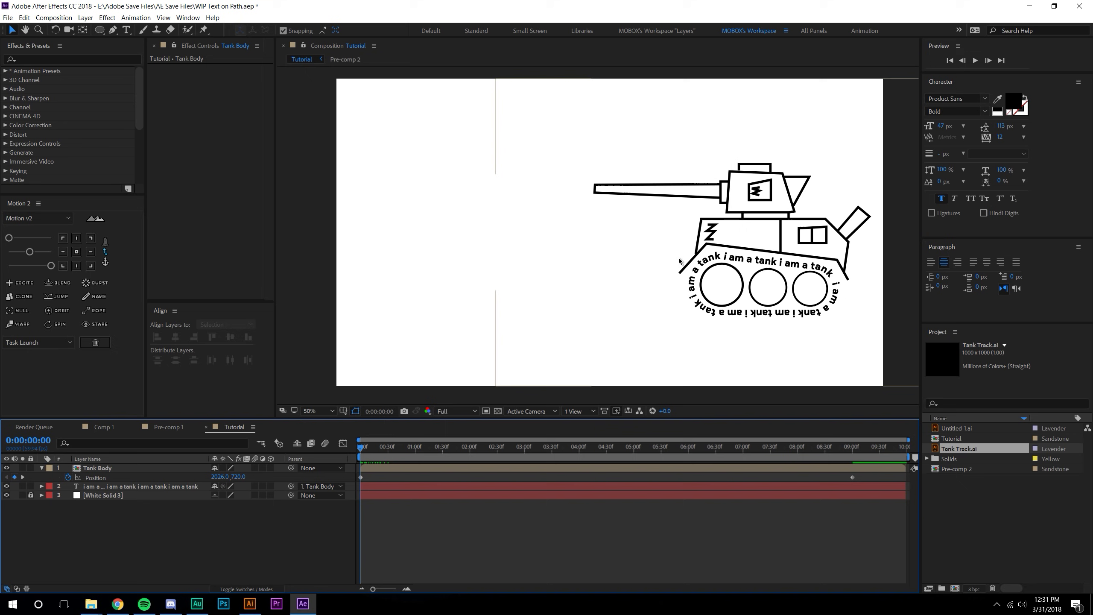
Step: Add a First Margin keyframe at 0:00:00:00 in the path options of the "i am a tank" text layer
{"action": "left_click", "coordinate": [86, 487]}
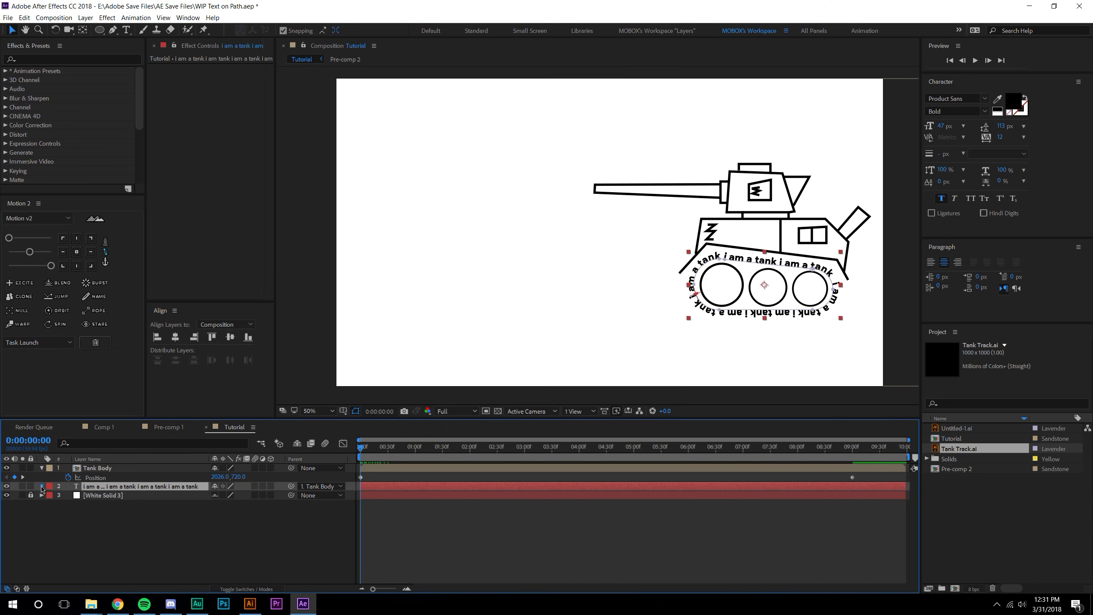
{"action": "left_click", "coordinate": [41, 486]}
{"action": "left_click", "coordinate": [59, 499]}
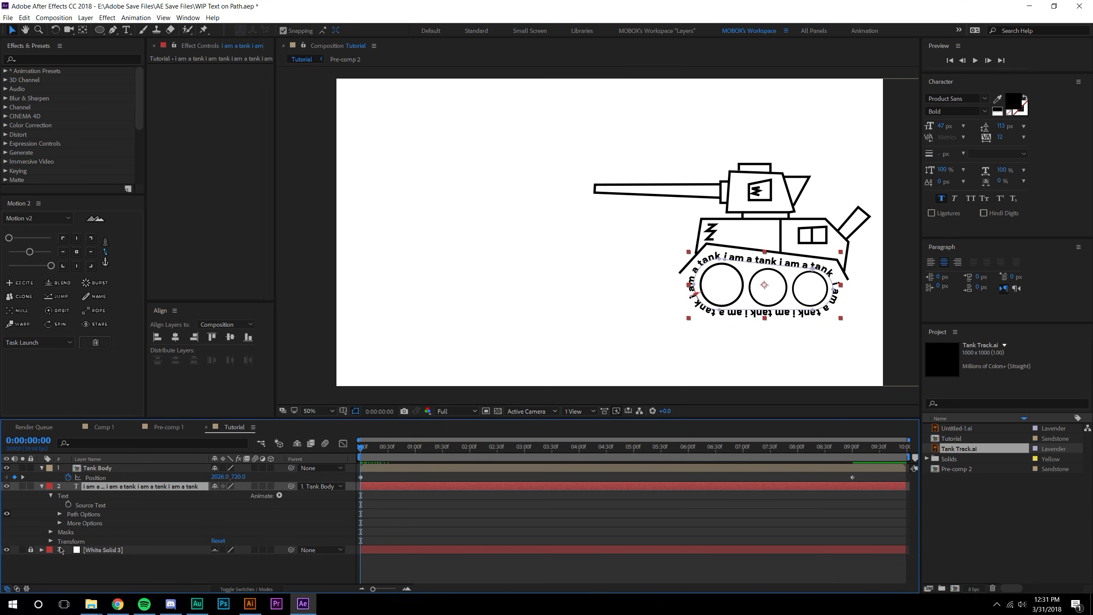
{"action": "left_click", "coordinate": [60, 514]}
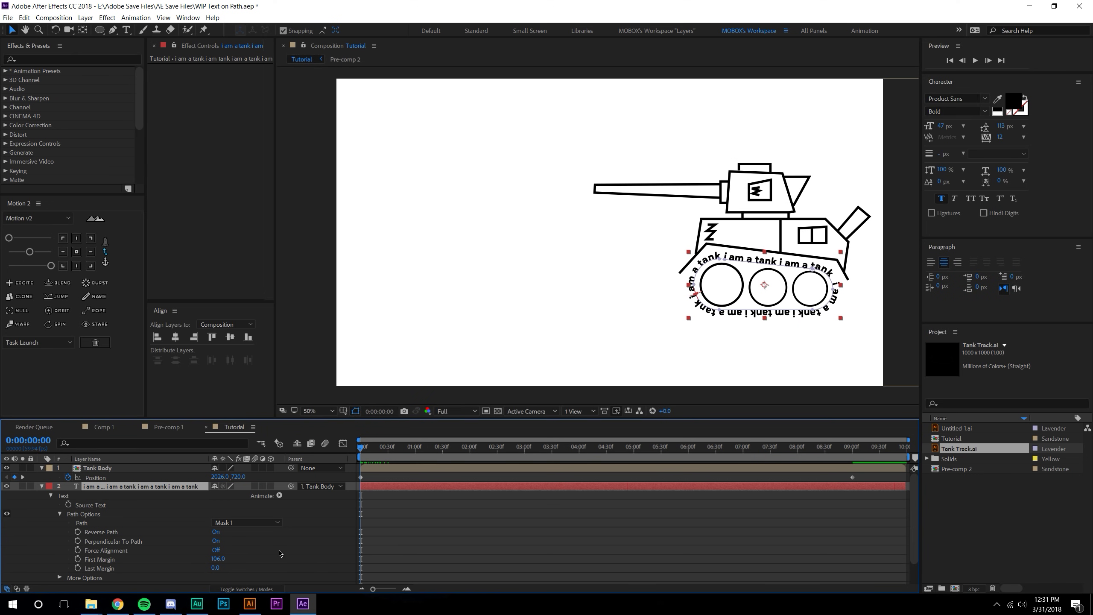
{"action": "scroll", "coordinate": [131, 570], "scroll_direction": "down", "scroll_amount": 2}
{"action": "left_click", "coordinate": [77, 534]}
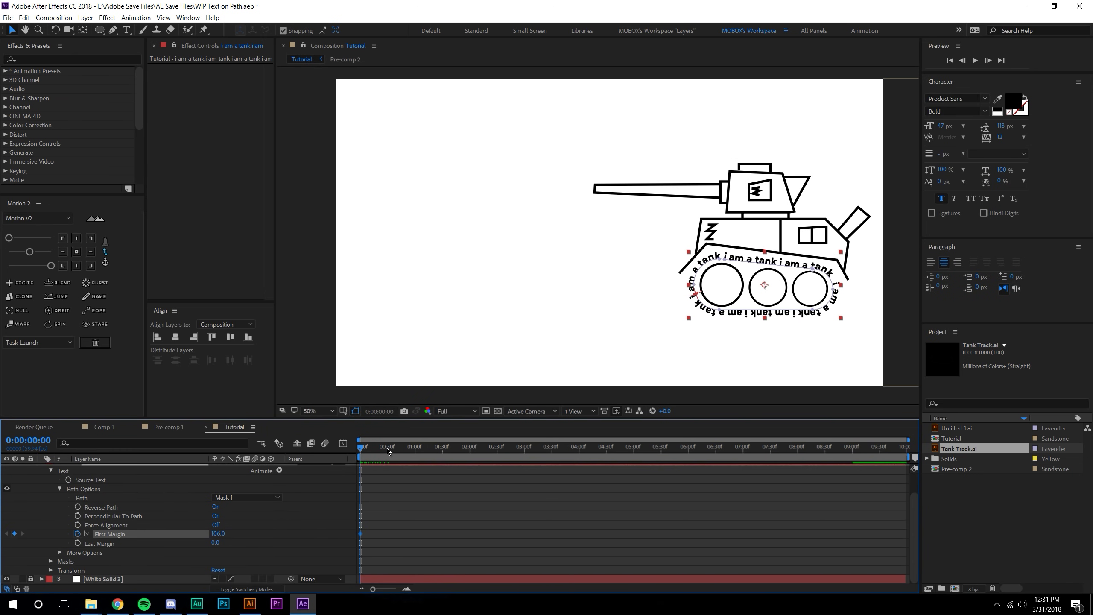
Step: At 0:00:09:01, the time of Tank Body's second Position keyframe, set the text layer's First Margin to 547
{"action": "scroll", "coordinate": [130, 473], "scroll_direction": "up", "scroll_amount": 3}
{"action": "left_click", "coordinate": [130, 469]}
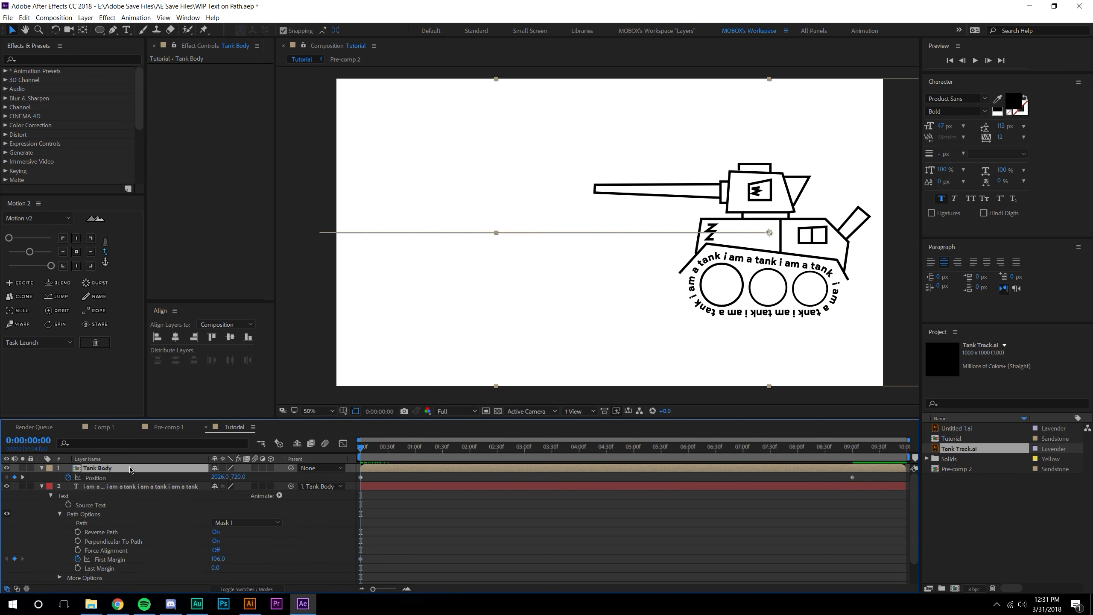
{"action": "key", "text": "k"}
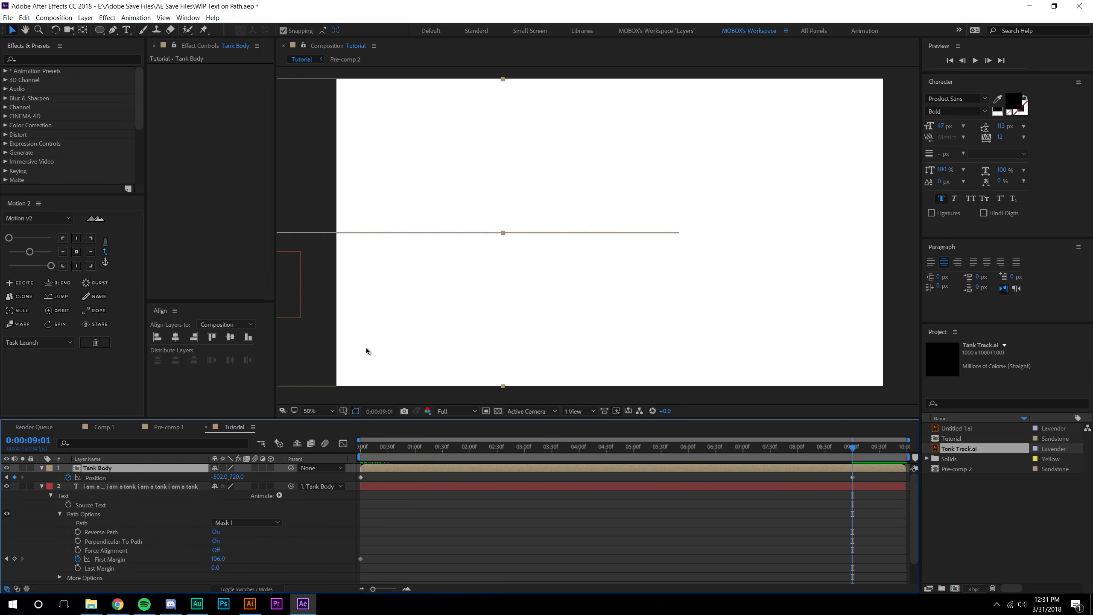
{"action": "key", "text": "comma"}
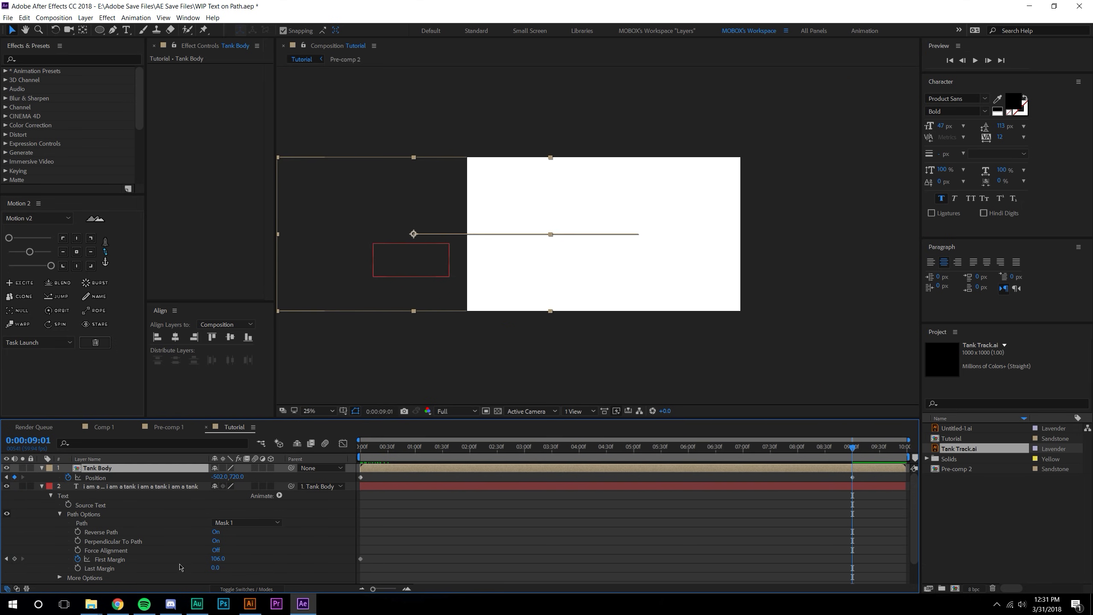
{"action": "left_click_drag", "start_coordinate": [219, 560], "coordinate": [238, 558]}
{"action": "left_click_drag", "start_coordinate": [452, 563], "coordinate": [482, 563]}
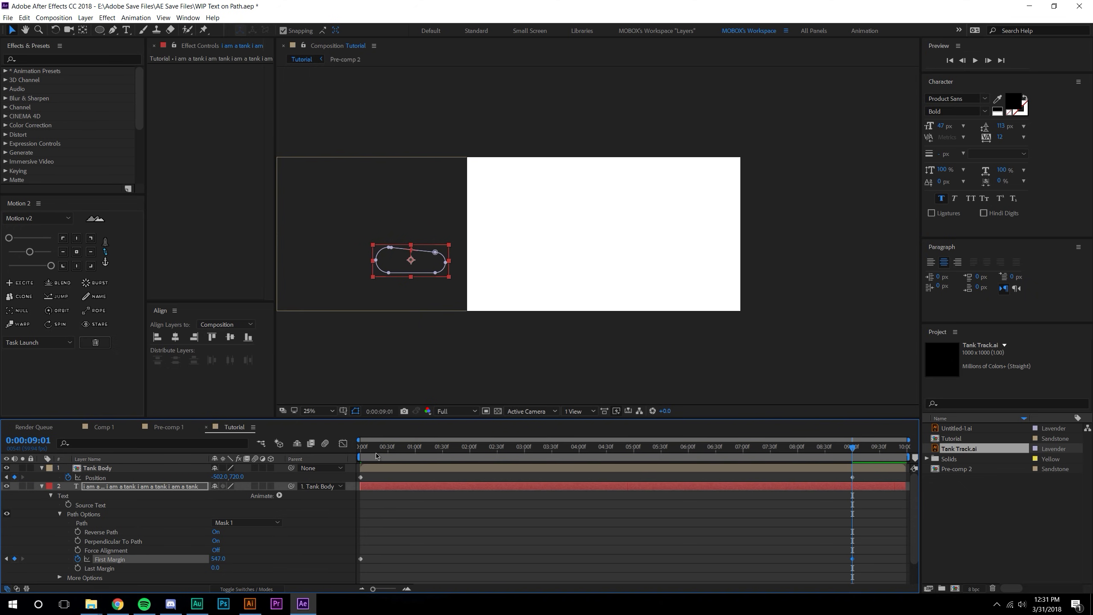
Step: Scrub through the timeline and play the tank animation from the start to check the track text's movement
{"action": "left_click_drag", "start_coordinate": [379, 448], "coordinate": [425, 455]}
{"action": "key", "text": "k"}
{"action": "mouse_move", "coordinate": [378, 451]}
{"action": "left_mouse_down"}
{"action": "mouse_move", "coordinate": [651, 458]}
{"action": "mouse_move", "coordinate": [358, 457]}
{"action": "left_mouse_up"}
{"action": "left_click", "coordinate": [483, 537]}
{"action": "scroll", "coordinate": [622, 300], "scroll_direction": "up", "scroll_amount": 2}
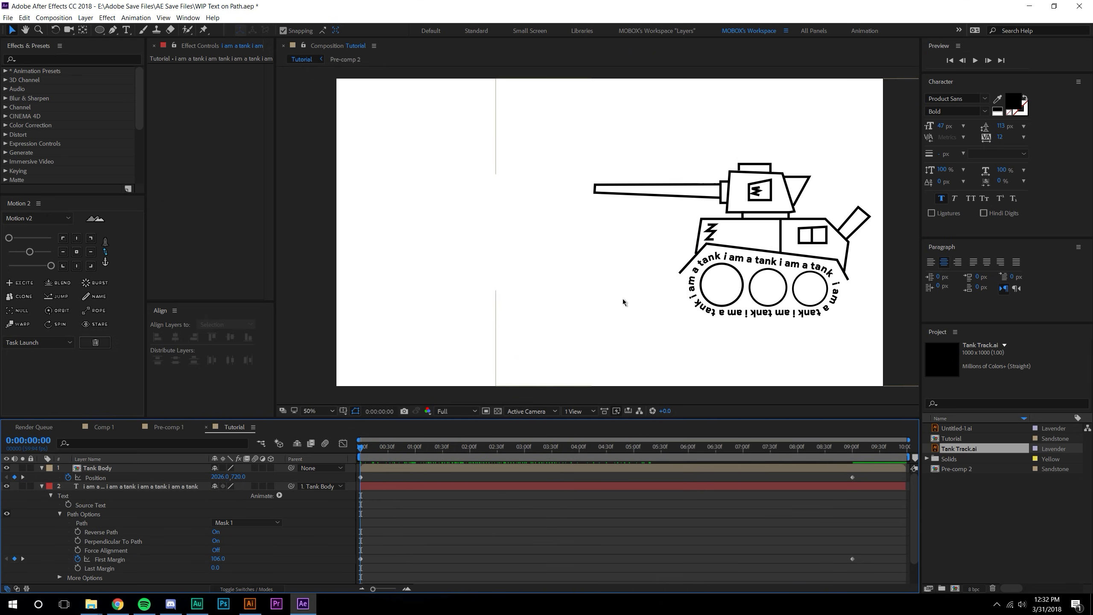
{"action": "left_click", "coordinate": [974, 60]}
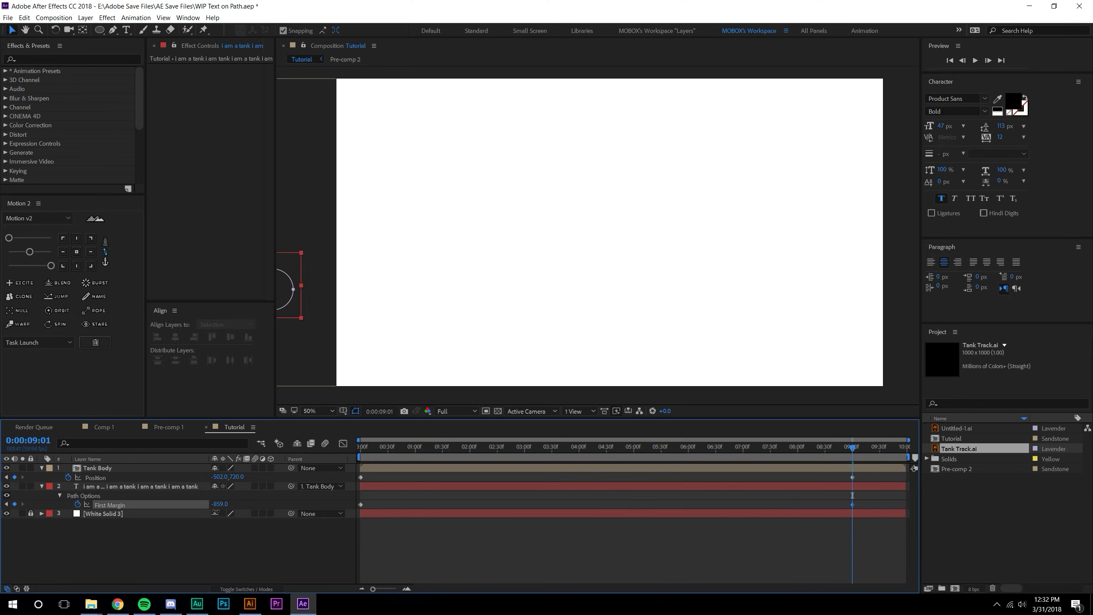
Step: Inspect the track text frame by frame around 0:00:02:45 to compare its movement with the tank's travel
{"action": "left_click", "coordinate": [524, 448]}
{"action": "key", "text": "period"}
{"action": "key", "text": "period"}
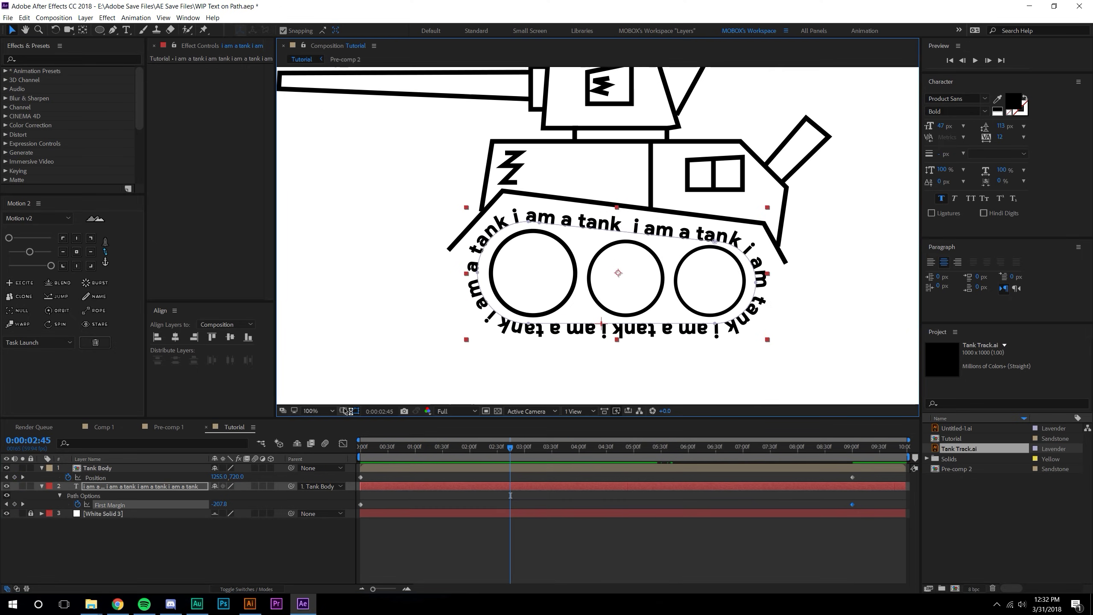
{"action": "key", "text": "period"}
{"action": "mouse_move", "coordinate": [511, 455]}
{"action": "left_mouse_down"}
{"action": "mouse_move", "coordinate": [559, 463]}
{"action": "mouse_move", "coordinate": [520, 459]}
{"action": "left_mouse_up"}
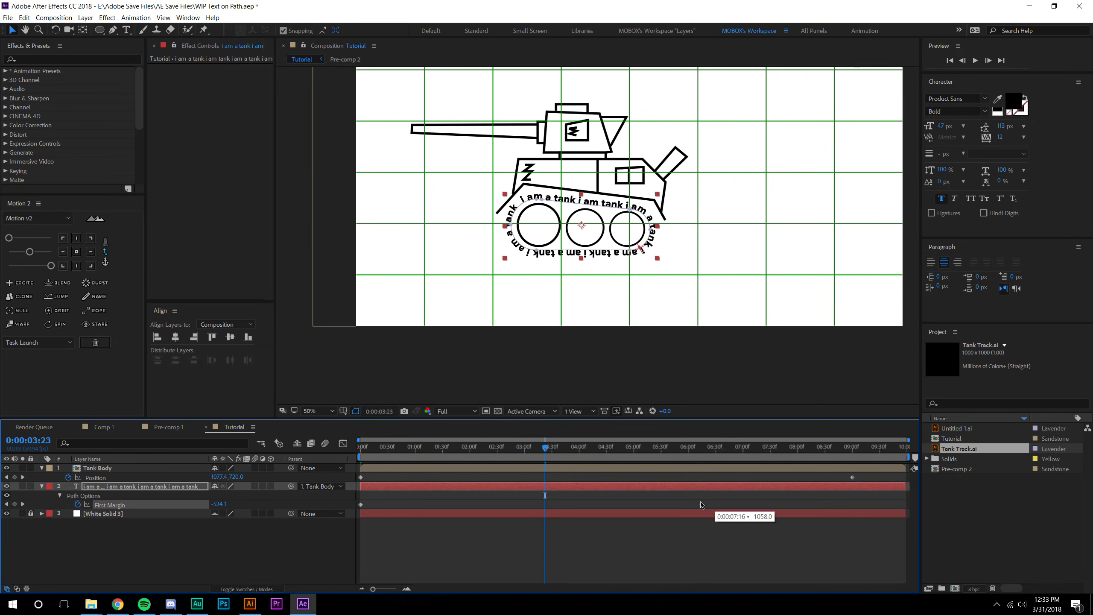
Step: Shorten the interval between the two First Margin keyframes, placing the first one at 0:00:00:42
{"action": "key", "text": "space"}
{"action": "left_click_drag", "start_coordinate": [688, 448], "coordinate": [398, 448]}
{"action": "left_click_drag", "start_coordinate": [360, 504], "coordinate": [398, 504]}
{"action": "left_click_drag", "start_coordinate": [675, 505], "coordinate": [599, 504]}
{"action": "mouse_move", "coordinate": [398, 448]}
{"action": "left_mouse_down"}
{"action": "mouse_move", "coordinate": [598, 450]}
{"action": "mouse_move", "coordinate": [398, 453]}
{"action": "left_mouse_up"}
{"action": "scroll", "coordinate": [721, 274], "scroll_direction": "up", "scroll_amount": 1}
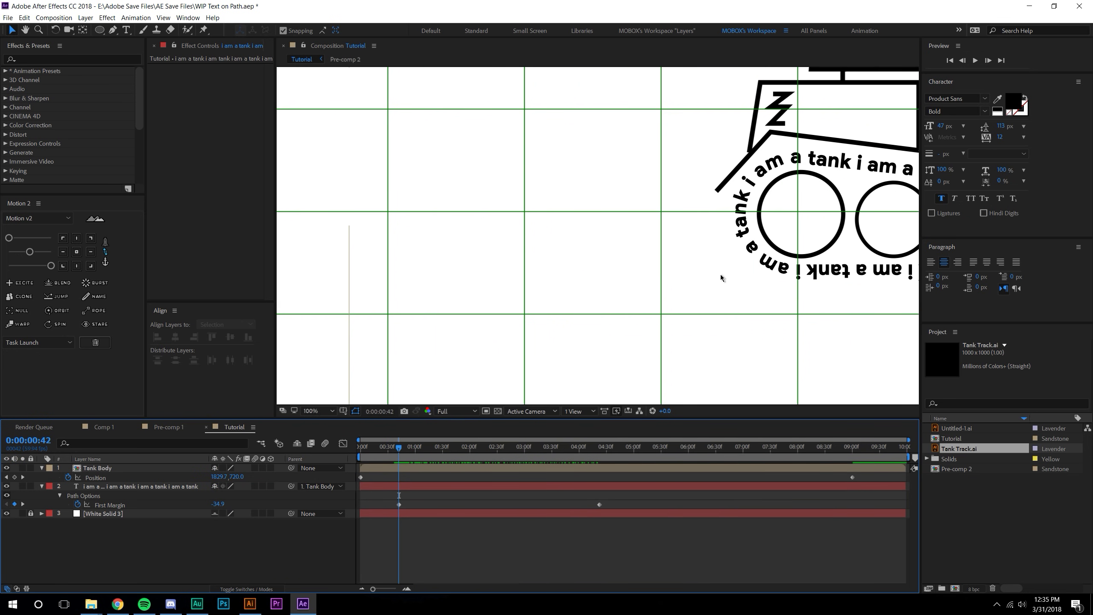
Step: Check the track text up close up to 0:00:02:20 and shift both First Margin keyframes to start at 0:00:00:00
{"action": "left_click_drag", "start_coordinate": [740, 273], "coordinate": [466, 258]}
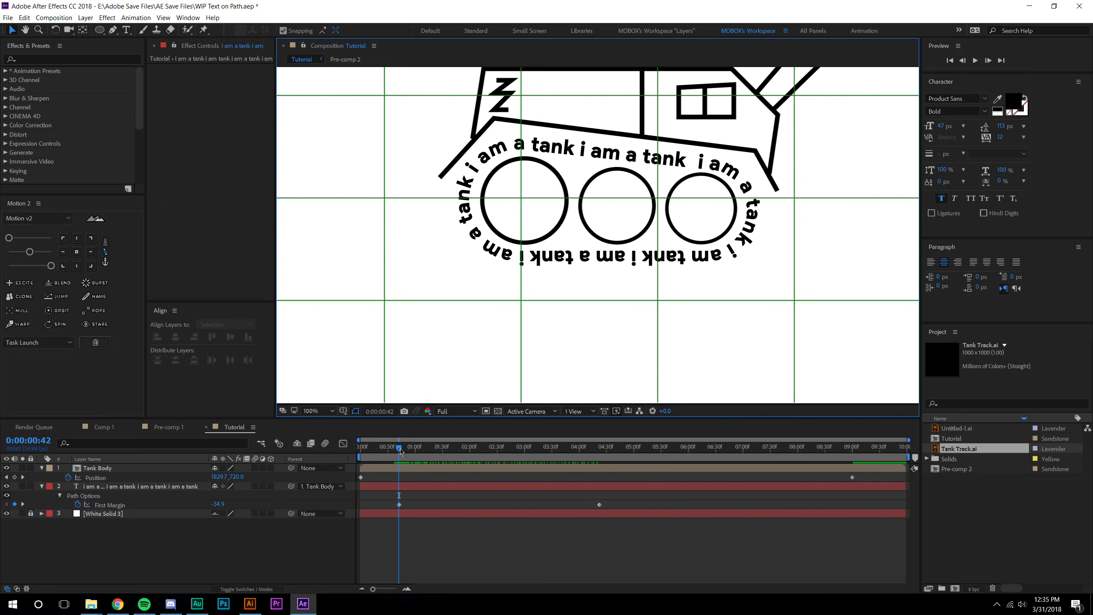
{"action": "left_click_drag", "start_coordinate": [400, 450], "coordinate": [488, 465]}
{"action": "left_click_drag", "start_coordinate": [610, 501], "coordinate": [399, 517]}
{"action": "left_click_drag", "start_coordinate": [642, 496], "coordinate": [360, 513]}
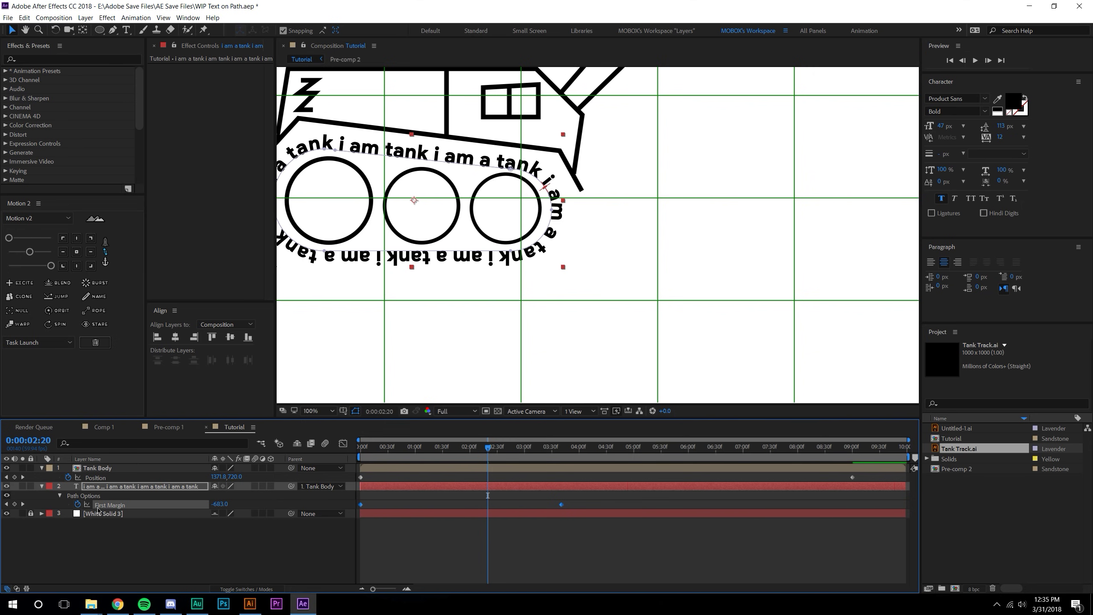
Step: Add the expression loopOut("continue") to First Margin and scrub through the timeline to 0:00:04:20 to check the motion
{"action": "left_click", "coordinate": [78, 504], "text": "alt"}
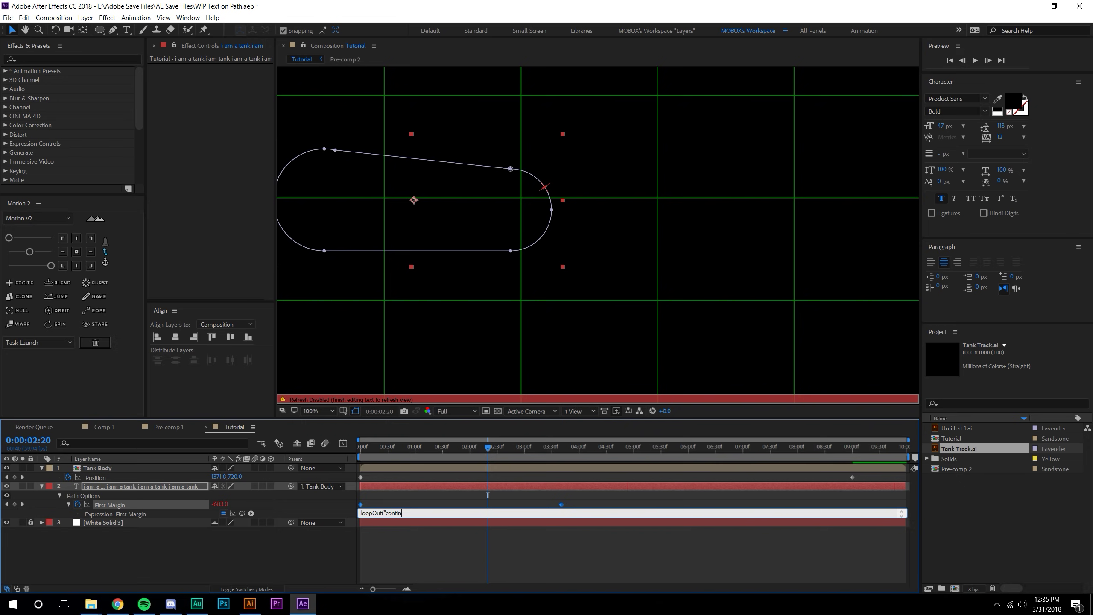
{"action": "left_click", "coordinate": [478, 540]}
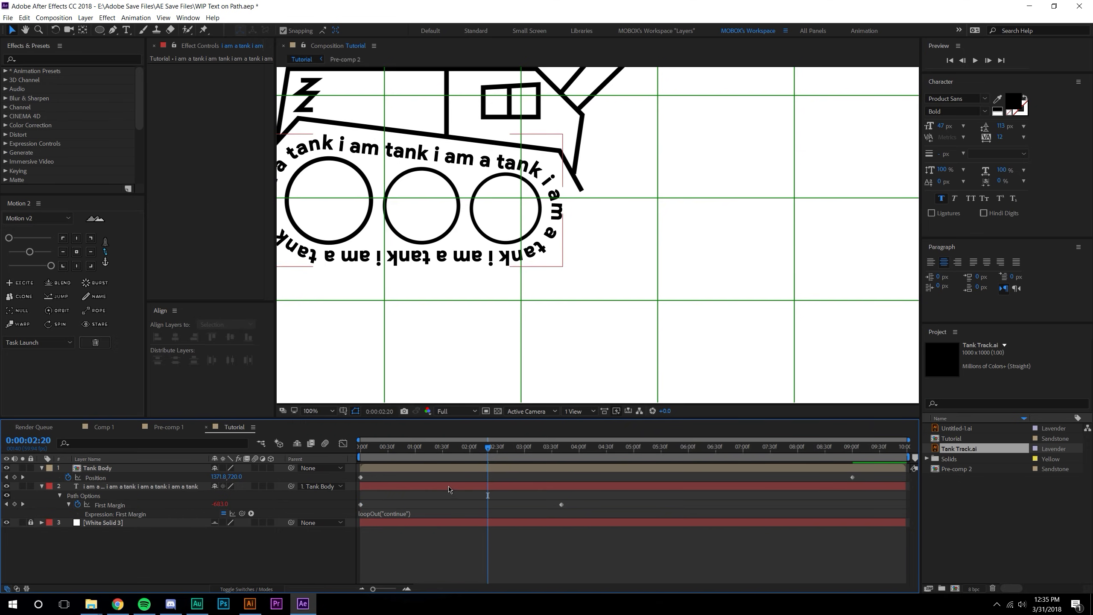
{"action": "left_click_drag", "start_coordinate": [447, 448], "coordinate": [535, 450]}
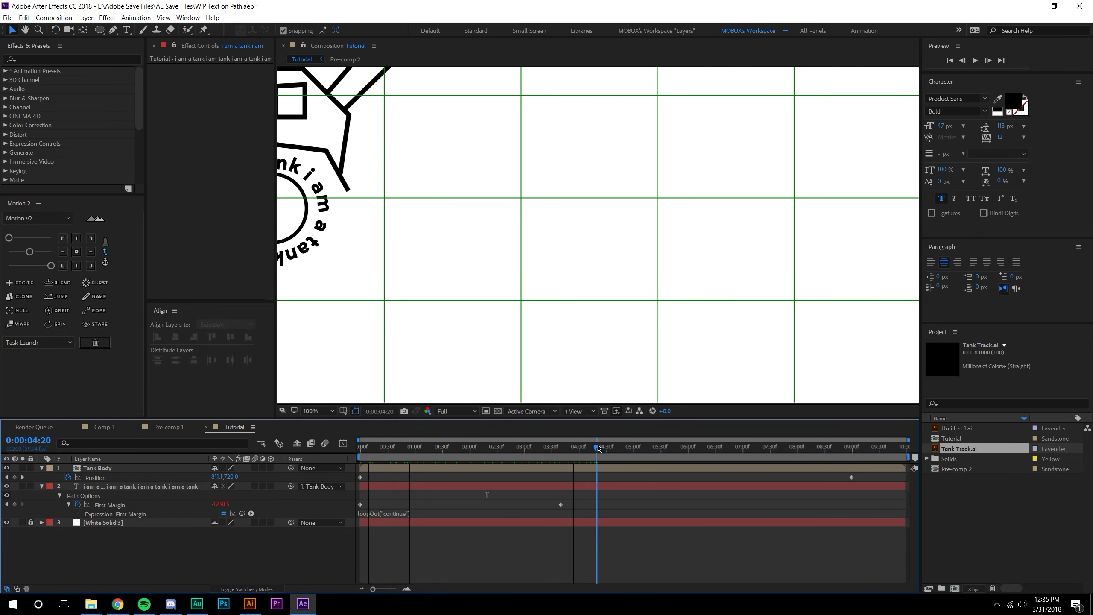
Step: Hide the composition's green grid overlay and preview the finished tank animation from 0:00:00:00
{"action": "scroll", "coordinate": [497, 250], "scroll_direction": "down", "scroll_amount": 2}
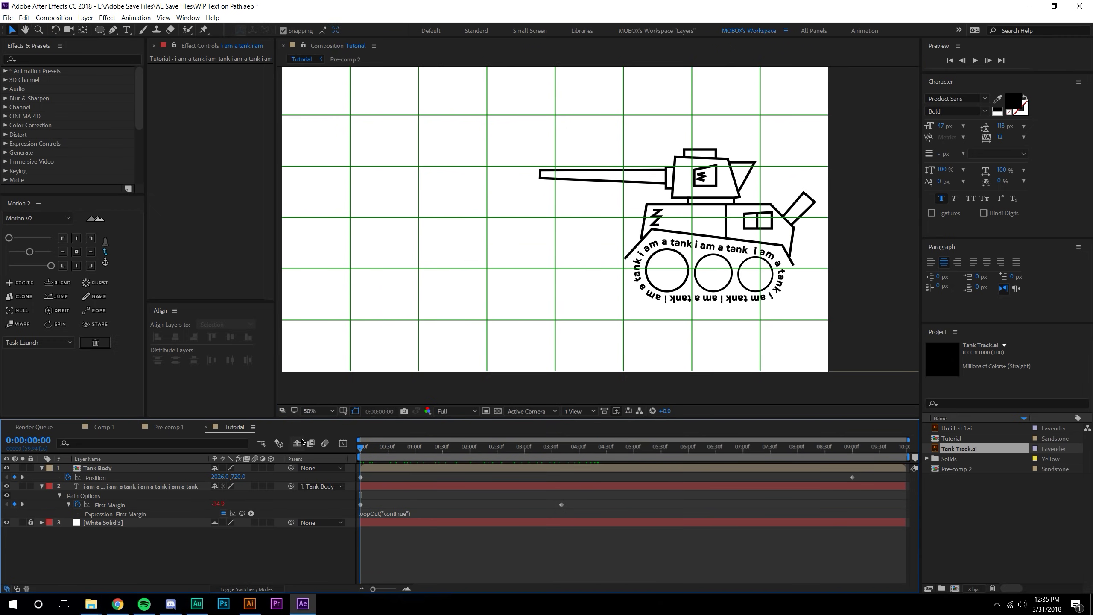
{"action": "left_click", "coordinate": [349, 410]}
{"action": "left_click", "coordinate": [378, 432]}
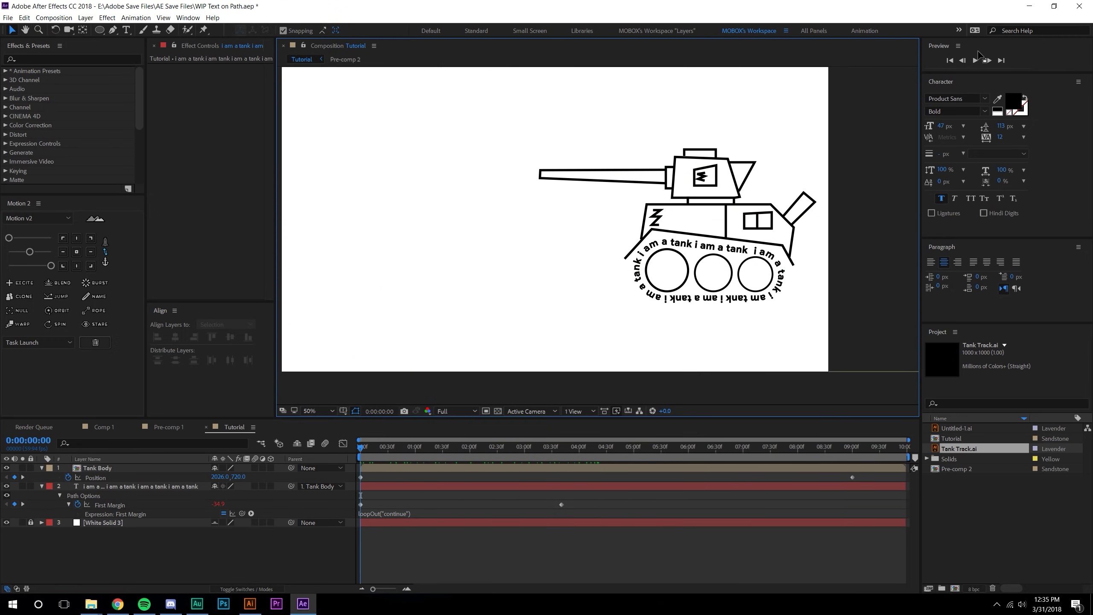
{"action": "left_click", "coordinate": [978, 59]}
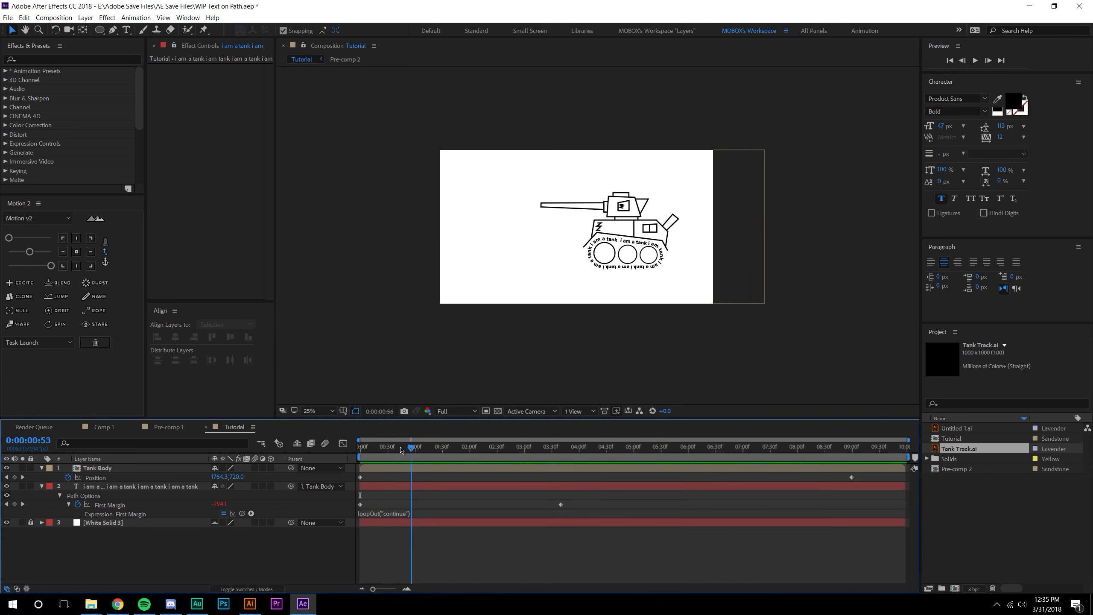
{"action": "left_click", "coordinate": [972, 62]}
{"action": "left_click", "coordinate": [971, 63]}
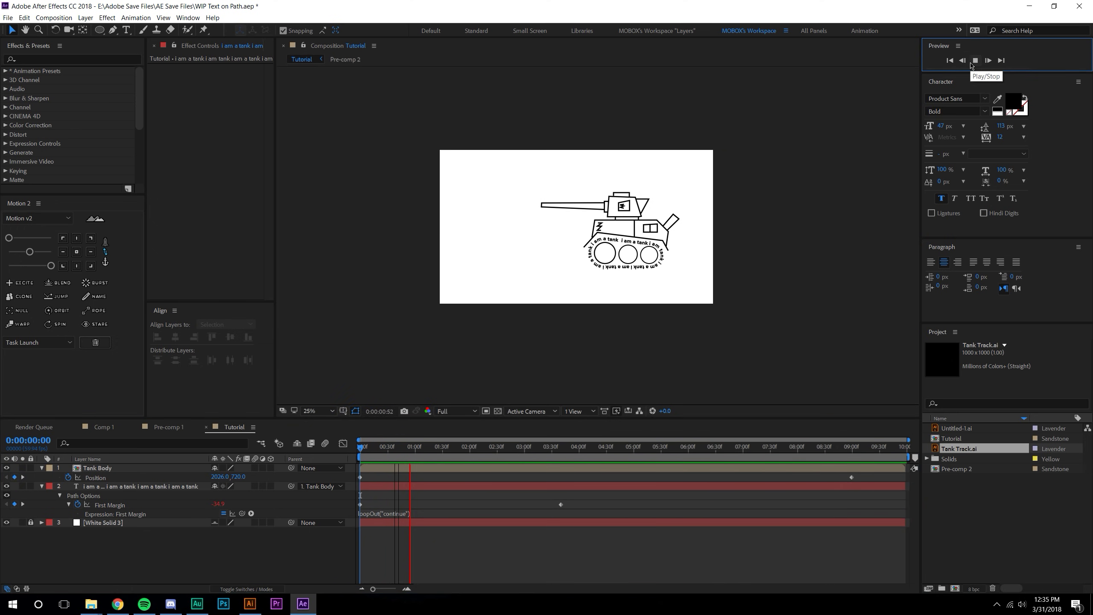